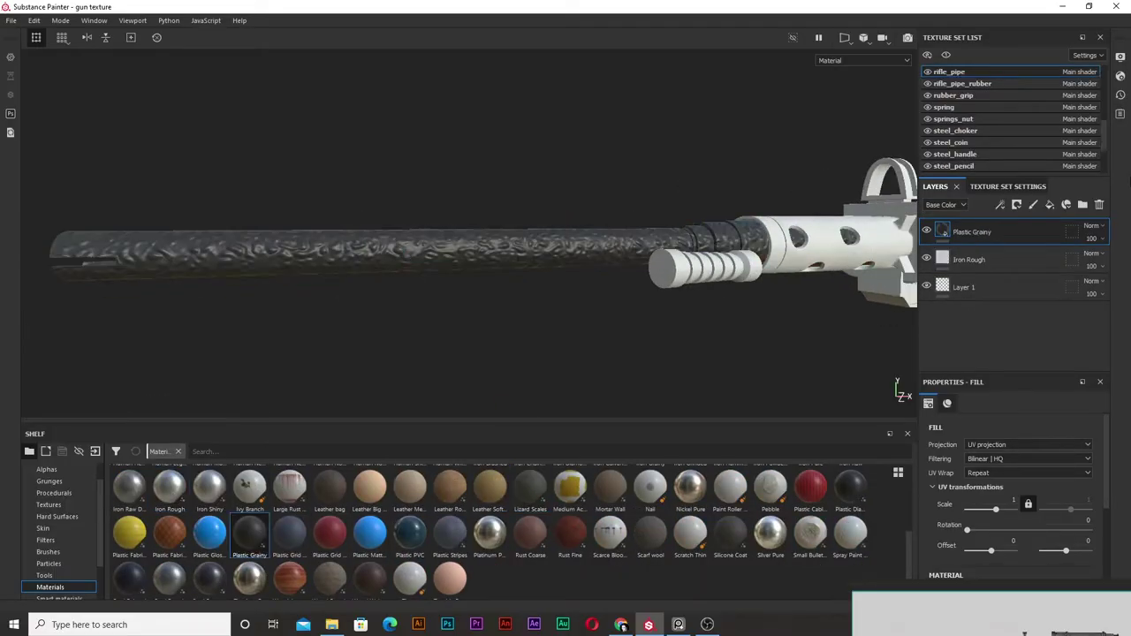
- Hide Plastic Grainy under a black mask and pick the Bark brush at stroke opacity 10
{"action": "right_click", "coordinate": [990, 231]}
{"action": "left_click", "coordinate": [1016, 26]}
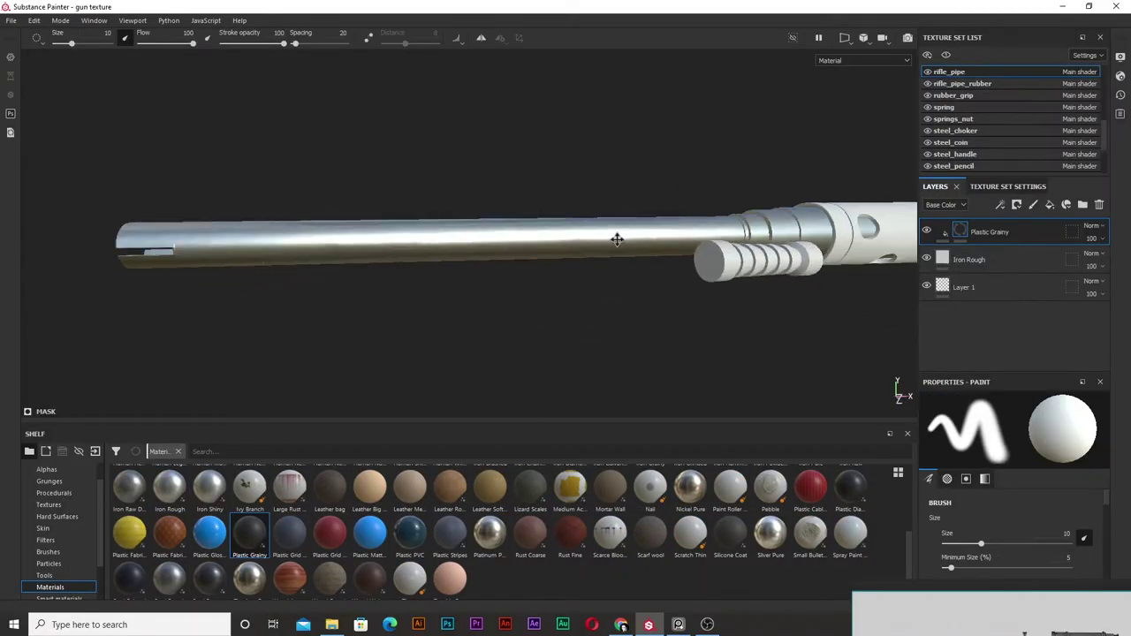
{"action": "left_click", "coordinate": [48, 551]}
{"action": "left_click", "coordinate": [450, 486]}
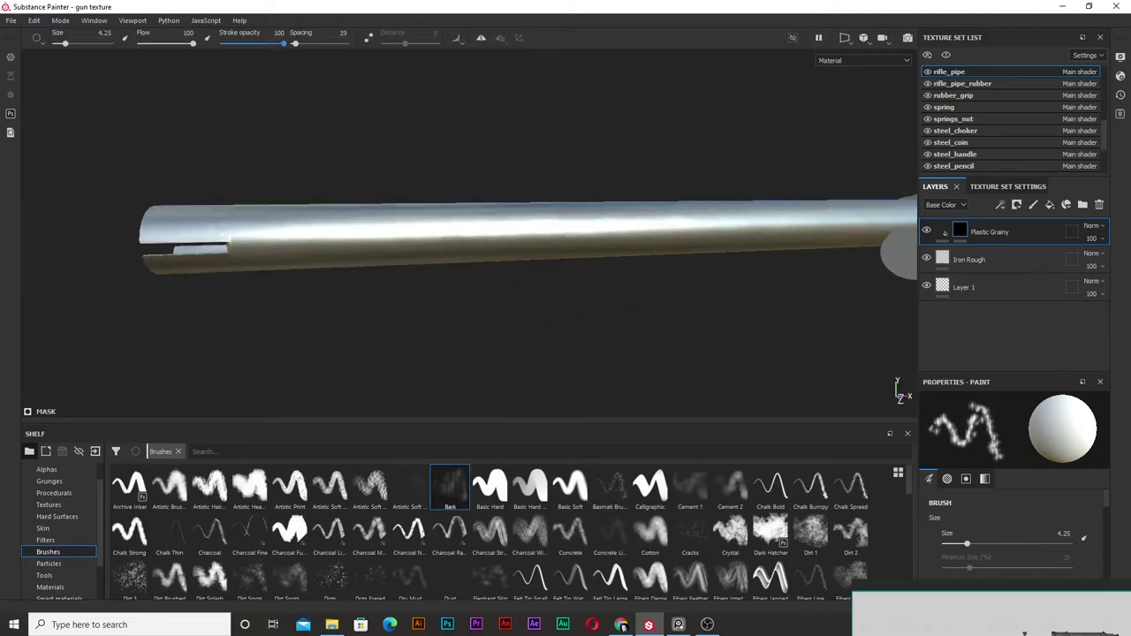
{"action": "type", "text": "10"}
{"action": "key", "text": "Return"}
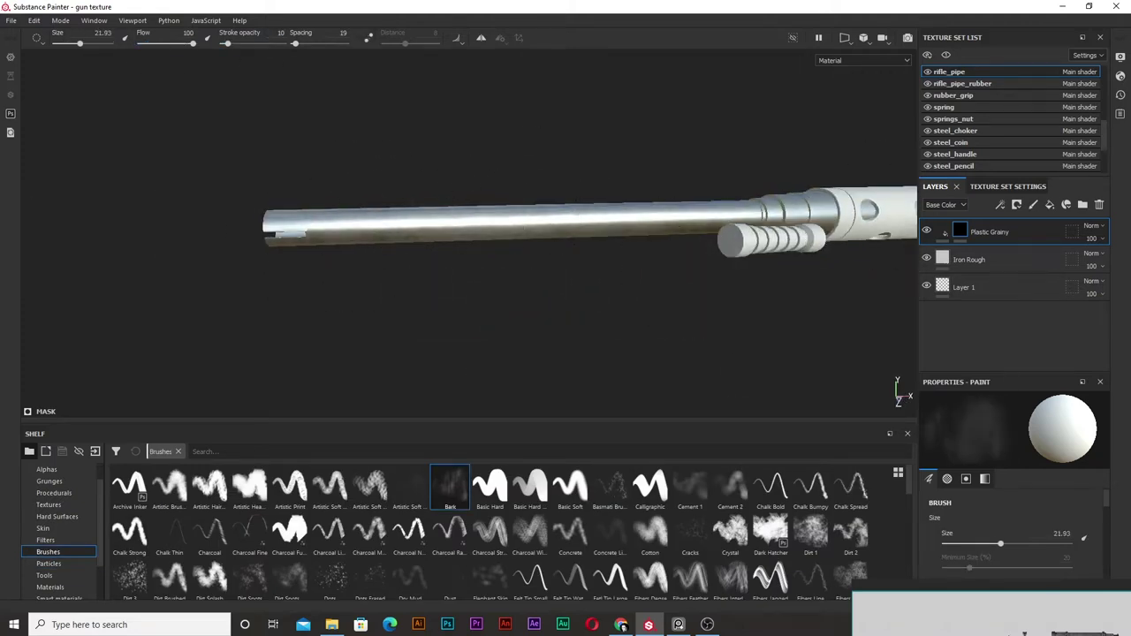
- Work over the barrel from several angles, keeping Layer 2's opacity at 100
{"action": "mouse_move", "coordinate": [643, 189]}
{"action": "left_mouse_down", "text": "alt"}
{"action": "mouse_move", "coordinate": [441, 168]}
{"action": "mouse_move", "coordinate": [416, 177]}
{"action": "left_mouse_up", "text": "alt"}
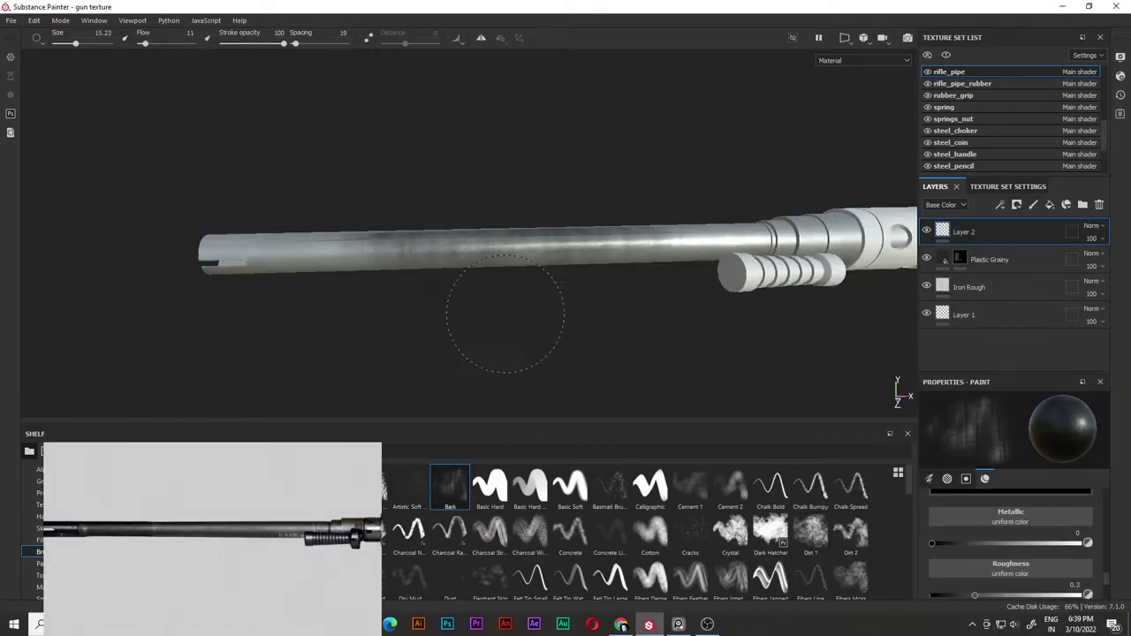
{"action": "mouse_move", "coordinate": [504, 315]}
{"action": "left_mouse_down", "text": "alt"}
{"action": "mouse_move", "coordinate": [607, 222]}
{"action": "mouse_move", "coordinate": [354, 189]}
{"action": "mouse_move", "coordinate": [461, 233]}
{"action": "mouse_move", "coordinate": [189, 265]}
{"action": "mouse_move", "coordinate": [404, 202]}
{"action": "mouse_move", "coordinate": [807, 151]}
{"action": "mouse_move", "coordinate": [696, 218]}
{"action": "mouse_move", "coordinate": [371, 291]}
{"action": "mouse_move", "coordinate": [530, 260]}
{"action": "mouse_move", "coordinate": [675, 351]}
{"action": "mouse_move", "coordinate": [608, 234]}
{"action": "mouse_move", "coordinate": [462, 265]}
{"action": "mouse_move", "coordinate": [491, 313]}
{"action": "mouse_move", "coordinate": [442, 215]}
{"action": "mouse_move", "coordinate": [308, 244]}
{"action": "mouse_move", "coordinate": [398, 203]}
{"action": "mouse_move", "coordinate": [619, 247]}
{"action": "left_mouse_up", "text": "alt"}
{"action": "left_click_drag", "start_coordinate": [1092, 238], "coordinate": [1123, 258]}
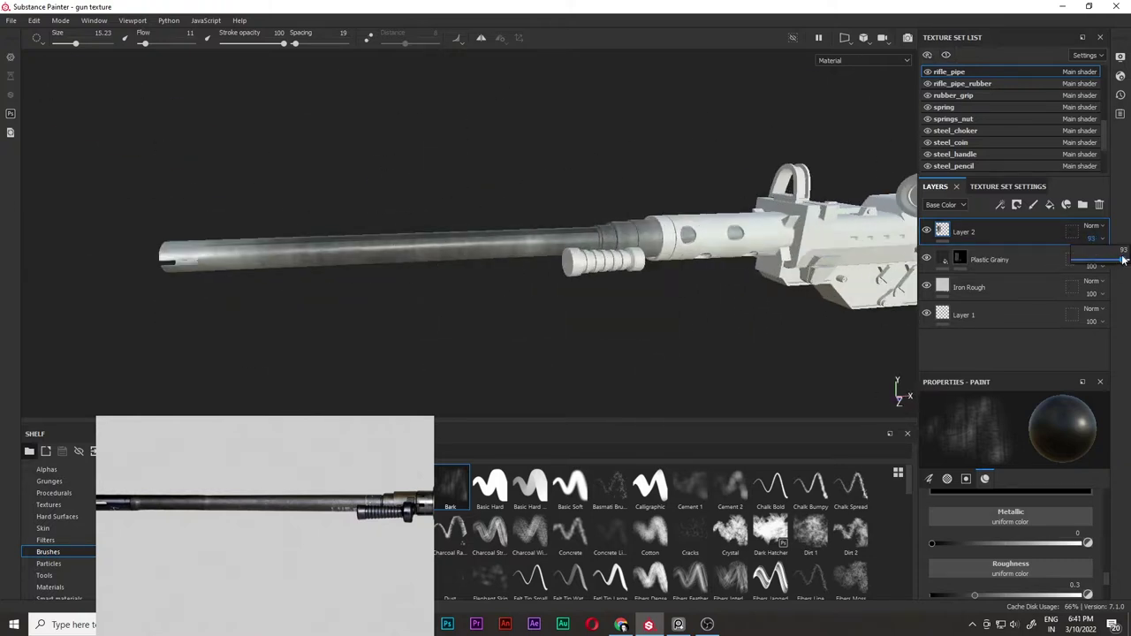
{"action": "key", "text": "ctrl+z"}
{"action": "mouse_move", "coordinate": [301, 256]}
{"action": "left_mouse_down", "text": "alt"}
{"action": "mouse_move", "coordinate": [287, 237]}
{"action": "mouse_move", "coordinate": [433, 253]}
{"action": "mouse_move", "coordinate": [462, 380]}
{"action": "mouse_move", "coordinate": [530, 283]}
{"action": "mouse_move", "coordinate": [980, 194]}
{"action": "left_mouse_up", "text": "alt"}
{"action": "scroll", "coordinate": [1010, 539], "scroll_direction": "down", "scroll_amount": 3}
{"action": "mouse_move", "coordinate": [1009, 539]}
{"action": "left_mouse_down", "text": "alt"}
{"action": "mouse_move", "coordinate": [530, 291]}
{"action": "mouse_move", "coordinate": [374, 291]}
{"action": "mouse_move", "coordinate": [530, 277]}
{"action": "mouse_move", "coordinate": [580, 215]}
{"action": "left_mouse_up", "text": "alt"}
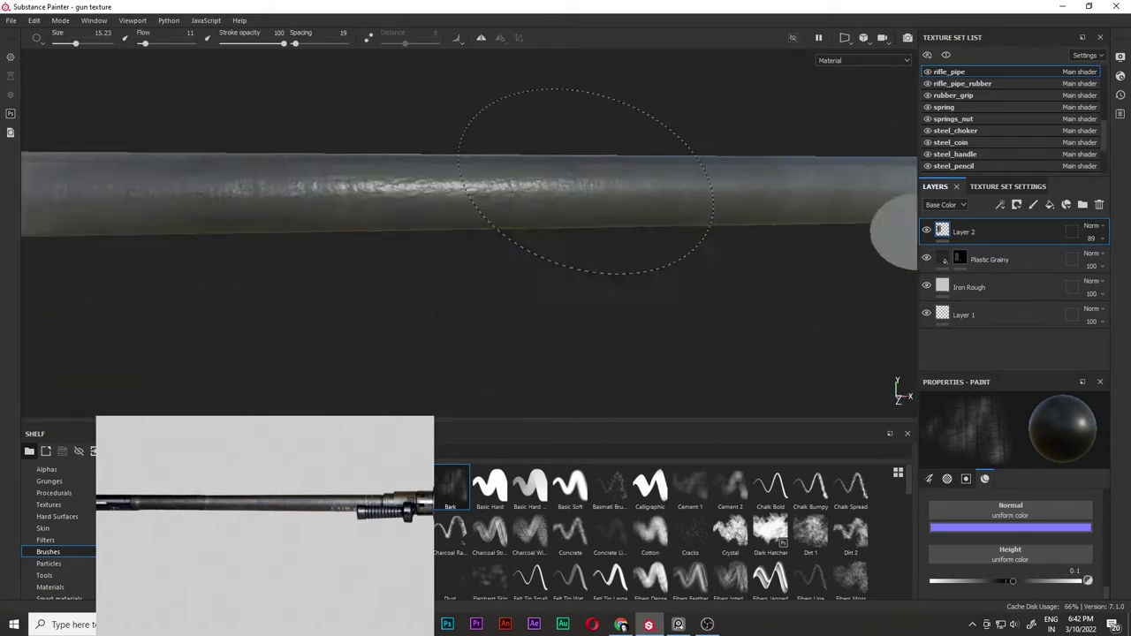
{"action": "mouse_move", "coordinate": [660, 206]}
{"action": "left_mouse_down", "text": "alt"}
{"action": "mouse_move", "coordinate": [498, 245]}
{"action": "mouse_move", "coordinate": [341, 220]}
{"action": "mouse_move", "coordinate": [568, 203]}
{"action": "mouse_move", "coordinate": [401, 142]}
{"action": "mouse_move", "coordinate": [434, 215]}
{"action": "mouse_move", "coordinate": [578, 297]}
{"action": "left_mouse_up", "text": "alt"}
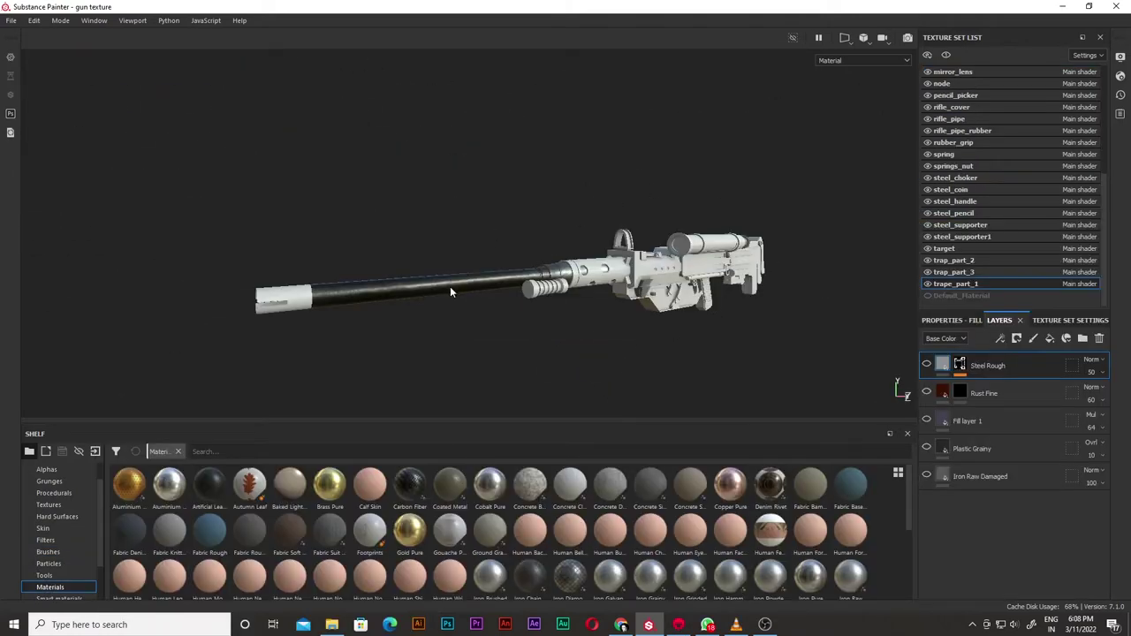
- Review the back_base, back_pick, back_piller, base and big_nut texture sets and their variants
{"action": "scroll", "coordinate": [944, 185], "scroll_direction": "up", "scroll_amount": 5}
{"action": "scroll", "coordinate": [945, 185], "scroll_direction": "up", "scroll_amount": 3}
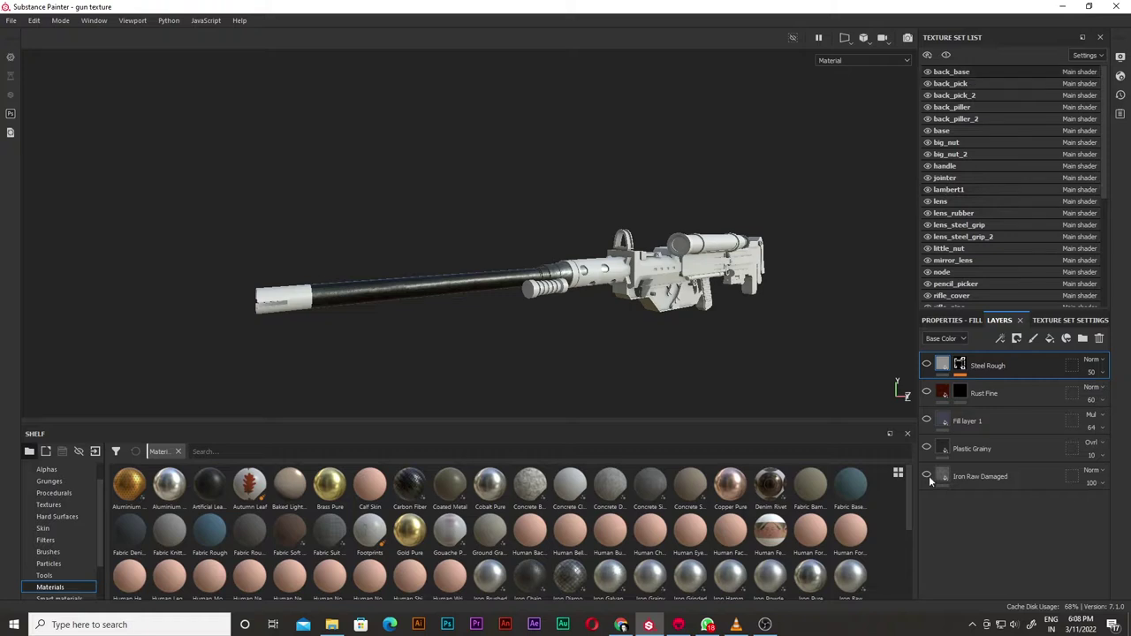
{"action": "left_click", "coordinate": [951, 72]}
{"action": "left_click_drag", "start_coordinate": [726, 295], "coordinate": [795, 290], "text": "alt"}
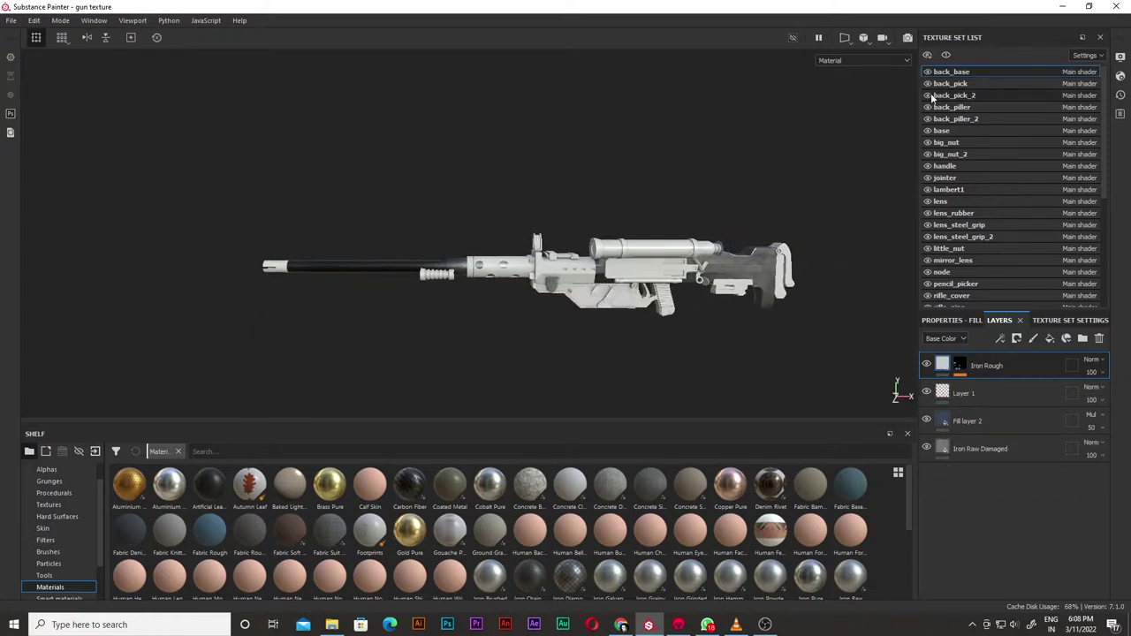
{"action": "left_click", "coordinate": [950, 83]}
{"action": "left_click", "coordinate": [945, 95]}
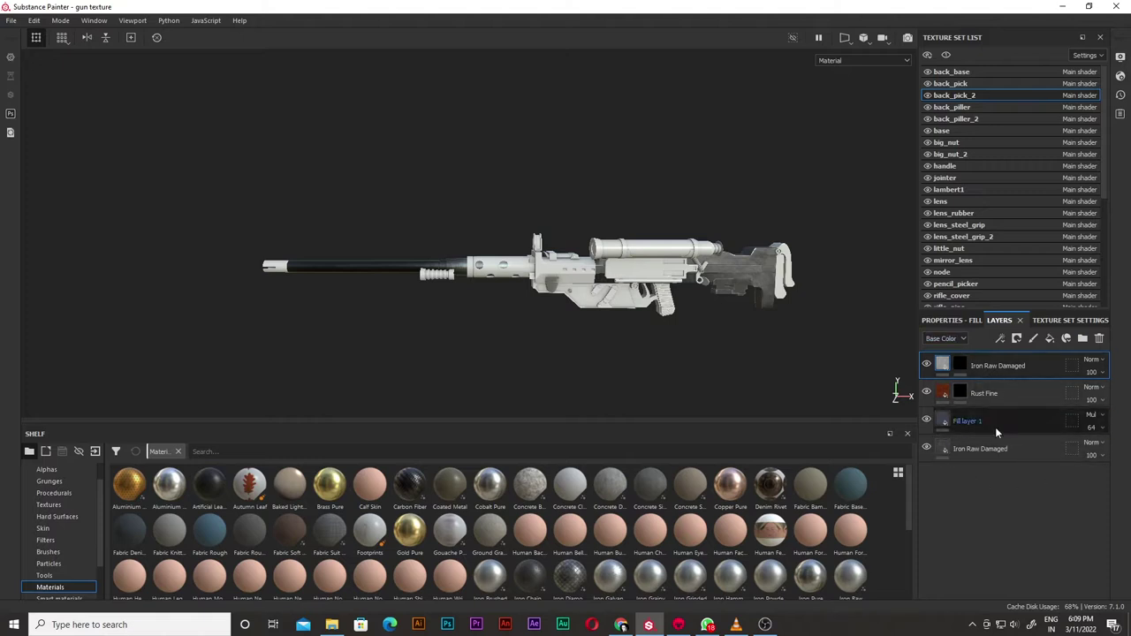
{"action": "left_click", "coordinate": [951, 106]}
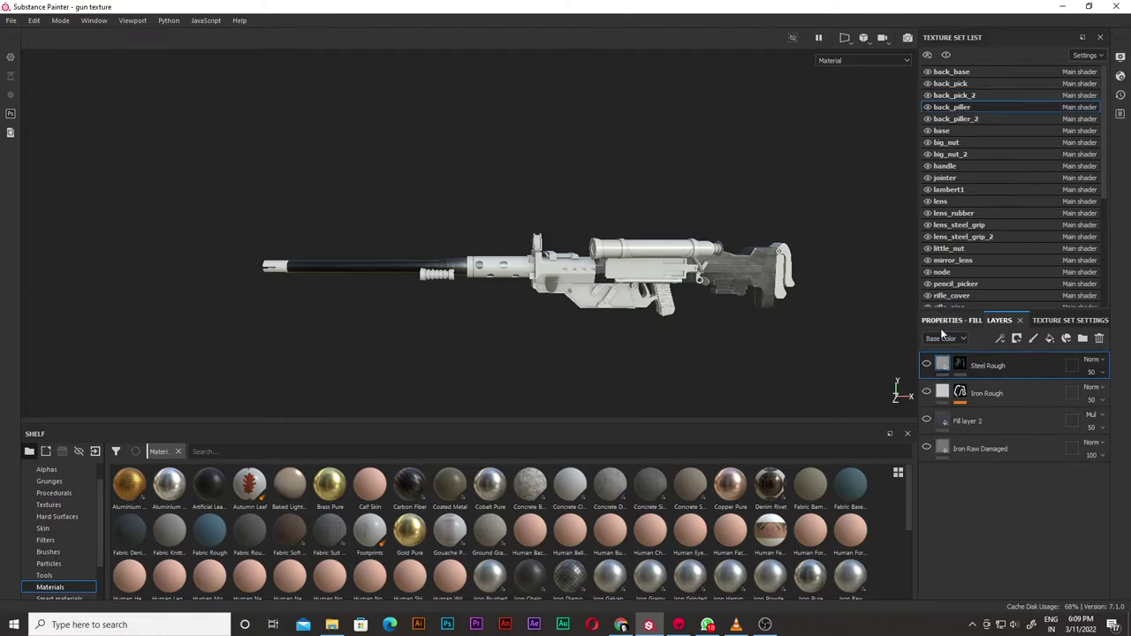
{"action": "left_click", "coordinate": [949, 120]}
{"action": "left_click", "coordinate": [990, 132]}
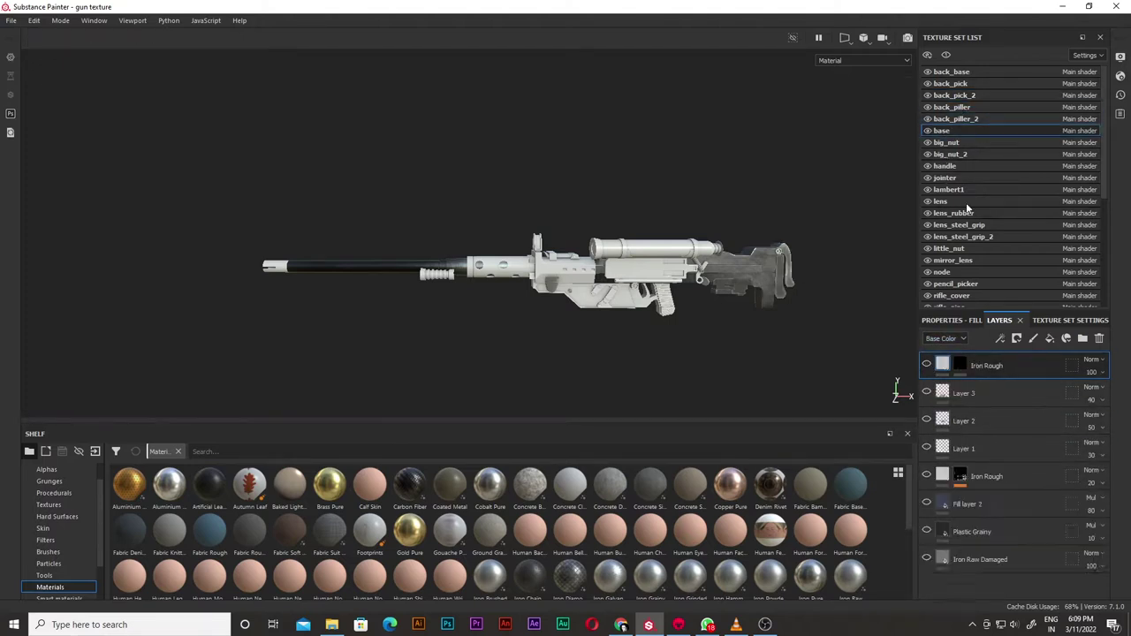
{"action": "left_click", "coordinate": [946, 144]}
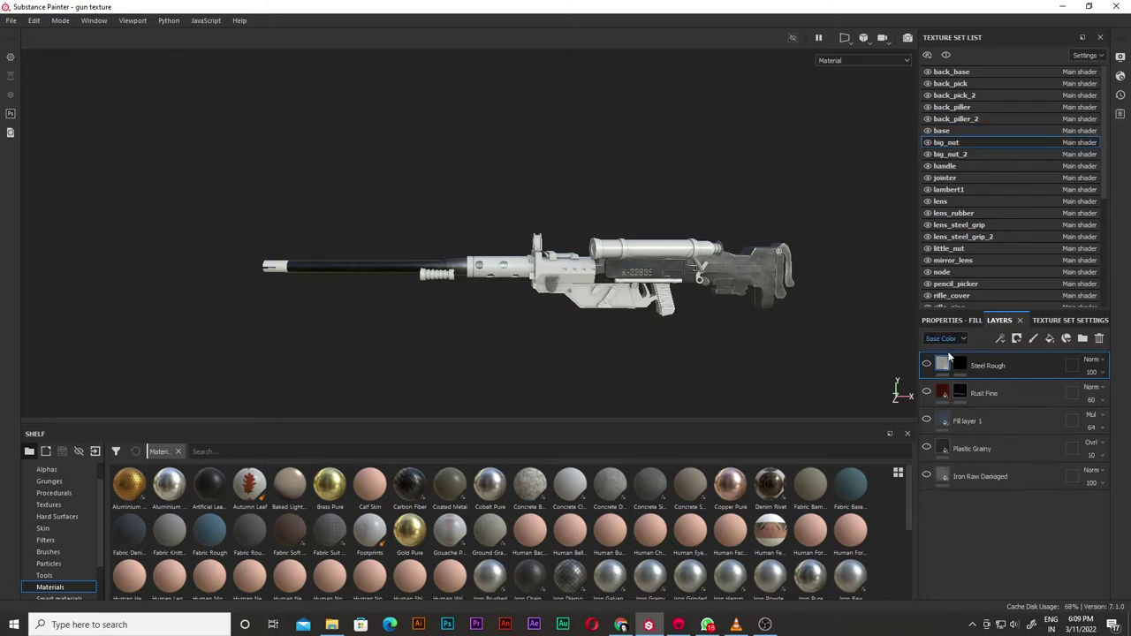
{"action": "left_click", "coordinate": [972, 154]}
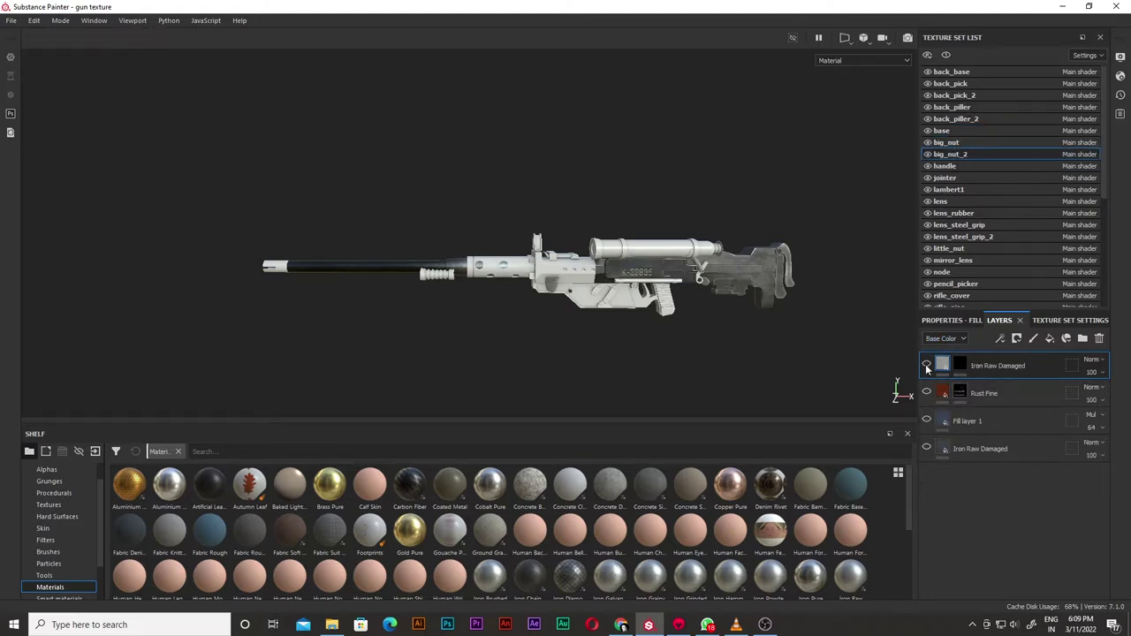
- Review the handle, jointer, lambert1, lens, little_nut, mirror_lens, node and pencil_picker texture sets
{"action": "left_click", "coordinate": [950, 166]}
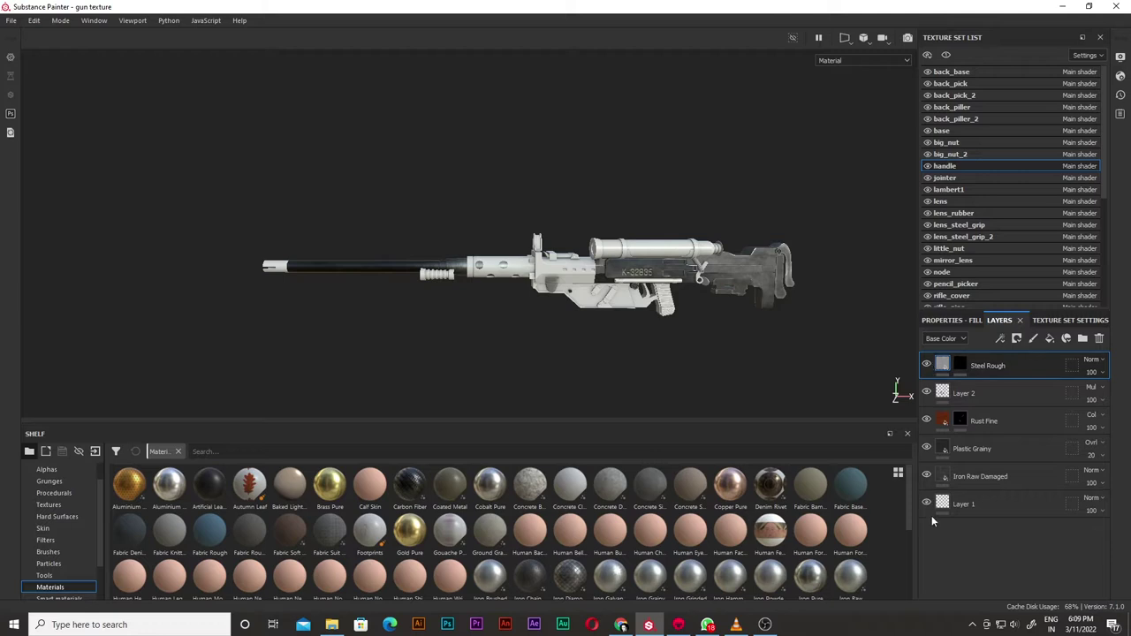
{"action": "left_click", "coordinate": [952, 180]}
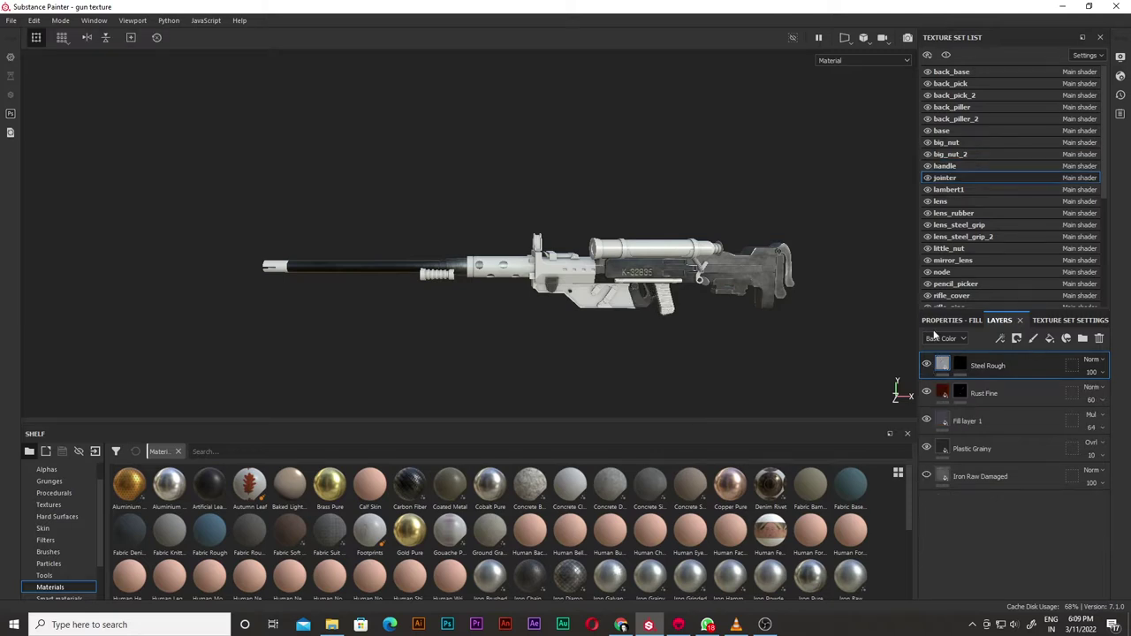
{"action": "left_click", "coordinate": [941, 192]}
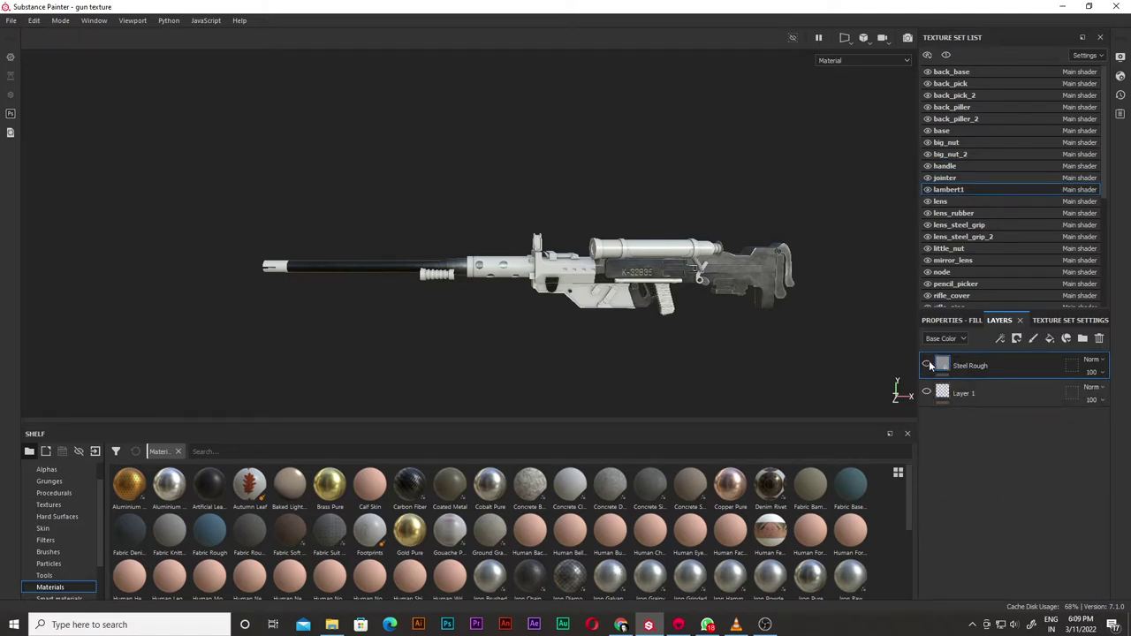
{"action": "left_click", "coordinate": [953, 203]}
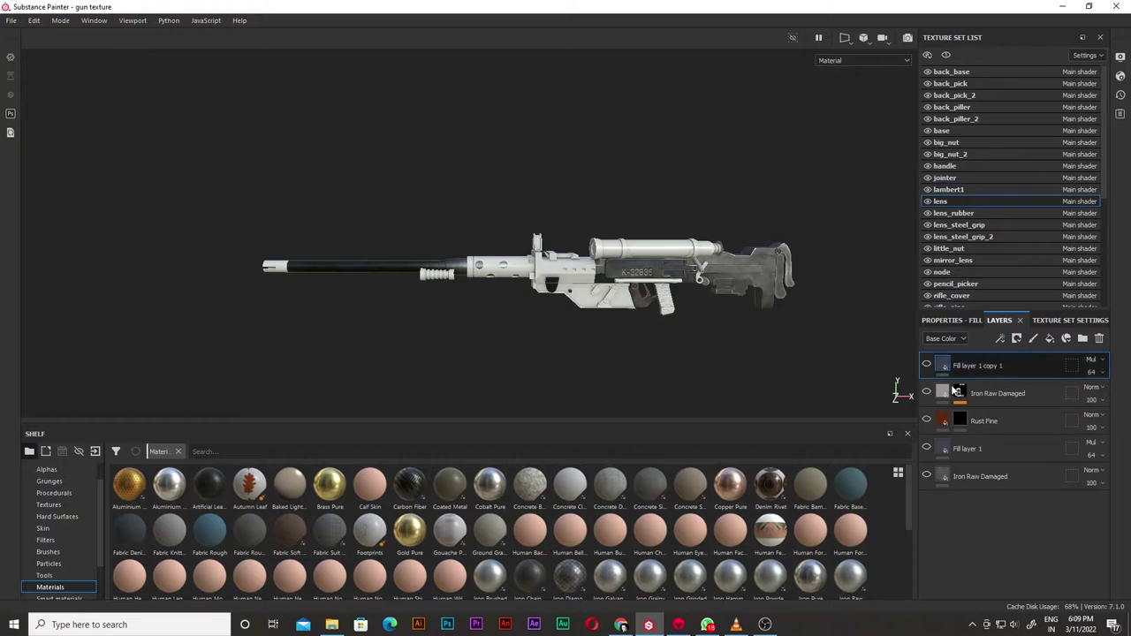
{"action": "left_click", "coordinate": [963, 214]}
{"action": "left_click", "coordinate": [925, 226]}
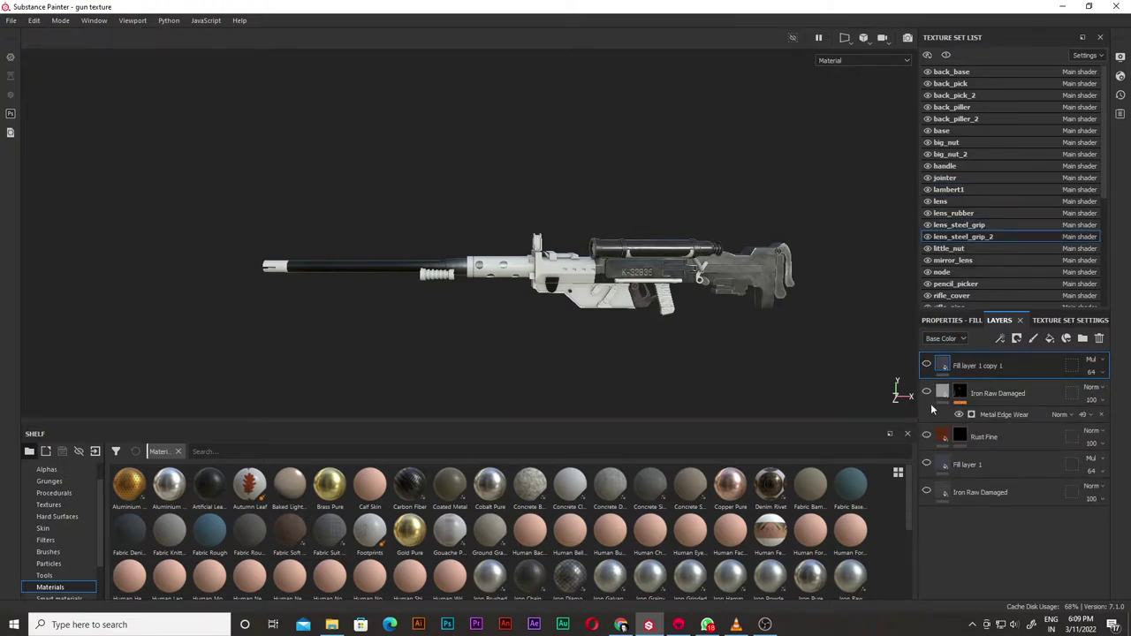
{"action": "left_click", "coordinate": [948, 248]}
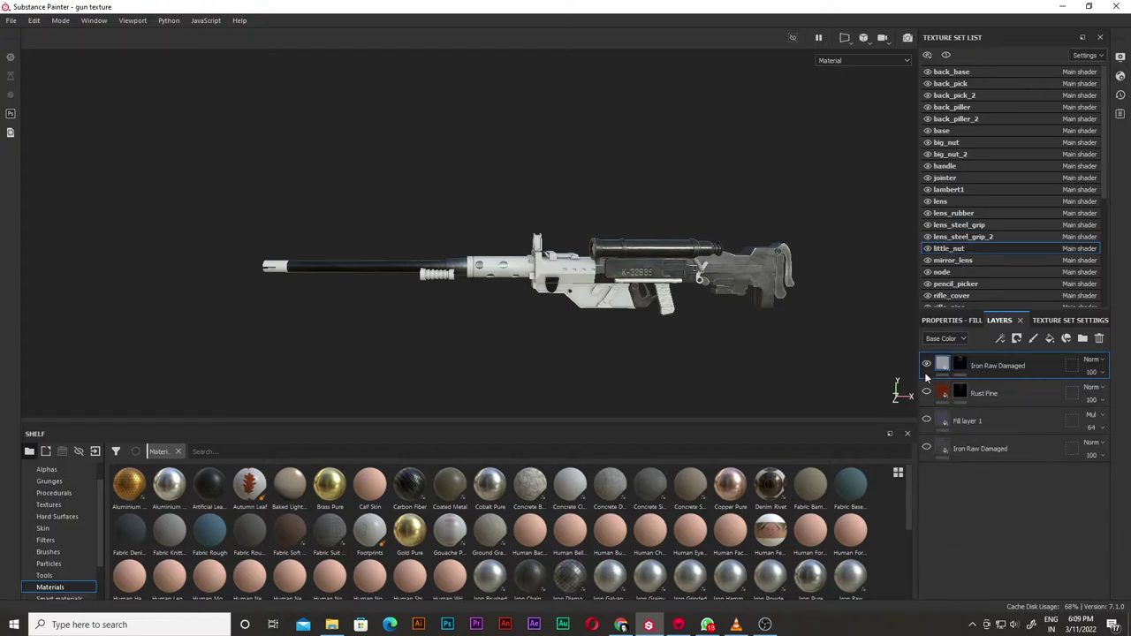
{"action": "left_click", "coordinate": [954, 260]}
{"action": "left_click", "coordinate": [928, 272]}
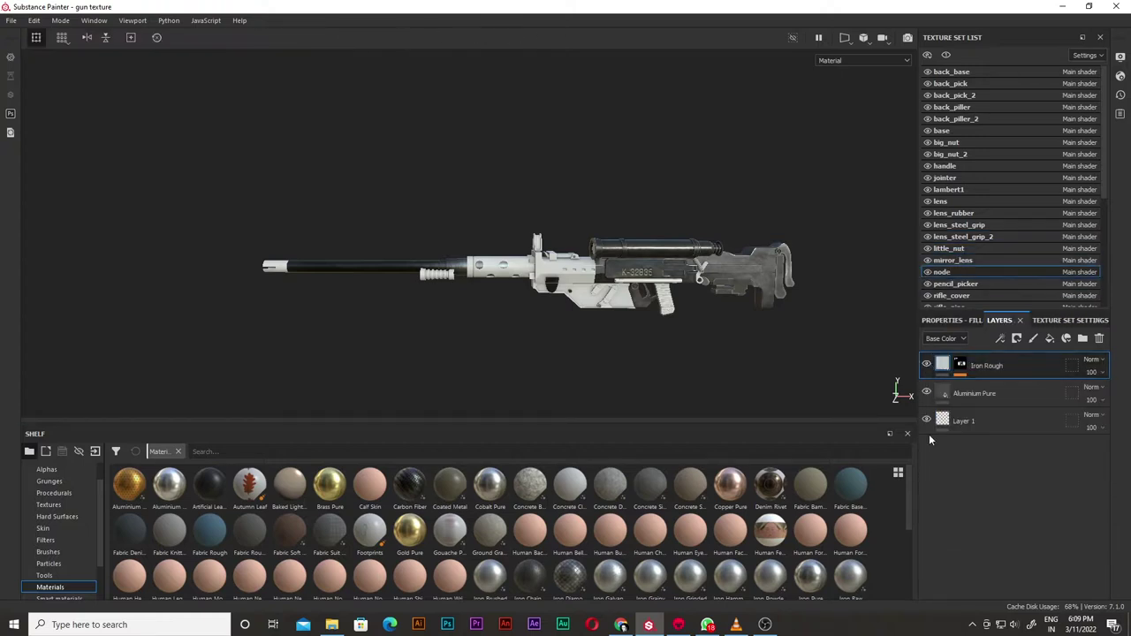
{"action": "left_click", "coordinate": [952, 260]}
{"action": "left_click", "coordinate": [954, 284]}
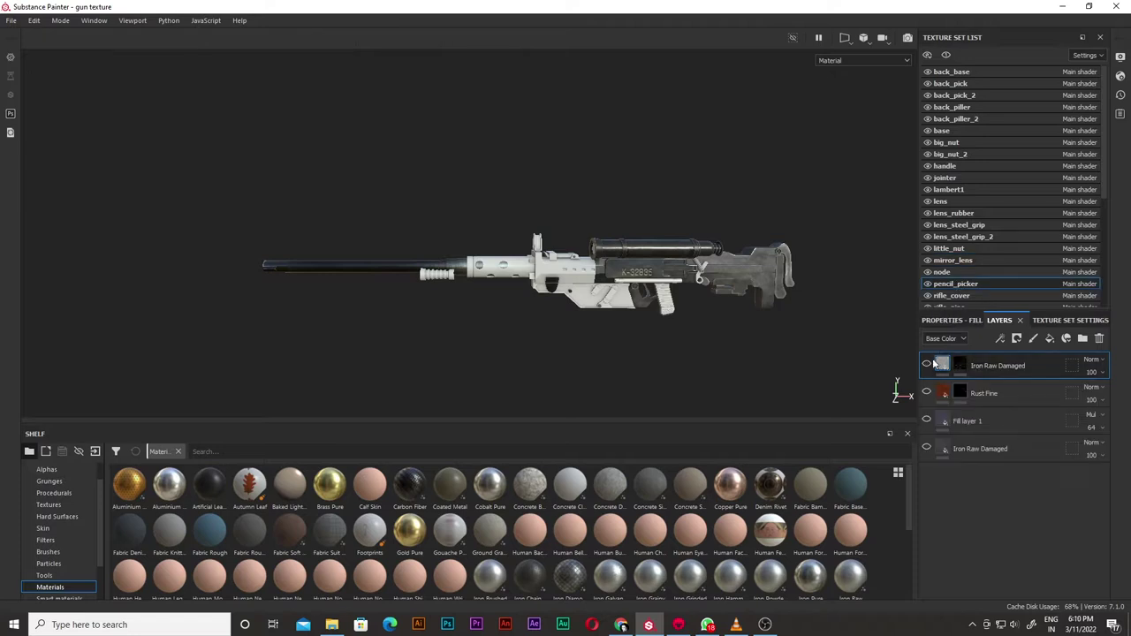
{"action": "scroll", "coordinate": [962, 290], "scroll_direction": "down", "scroll_amount": 5}
- Check the rifle_cover, rifle_pipe, rubber_grip, spring and steel_* texture sets' layer stacks
{"action": "left_click", "coordinate": [955, 178]}
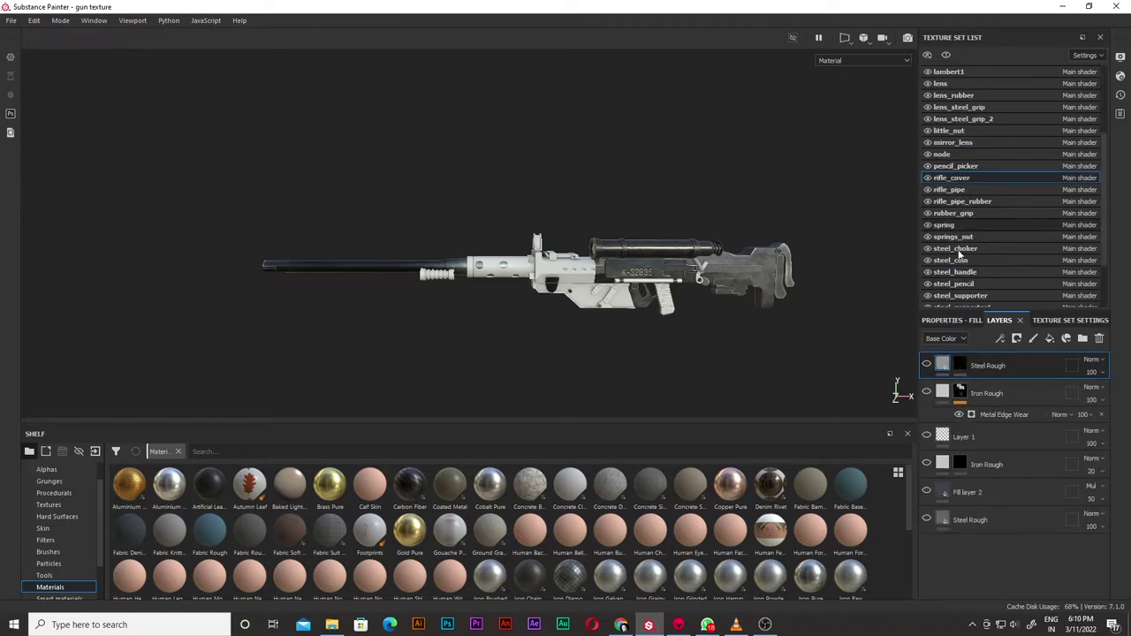
{"action": "left_click", "coordinate": [951, 190]}
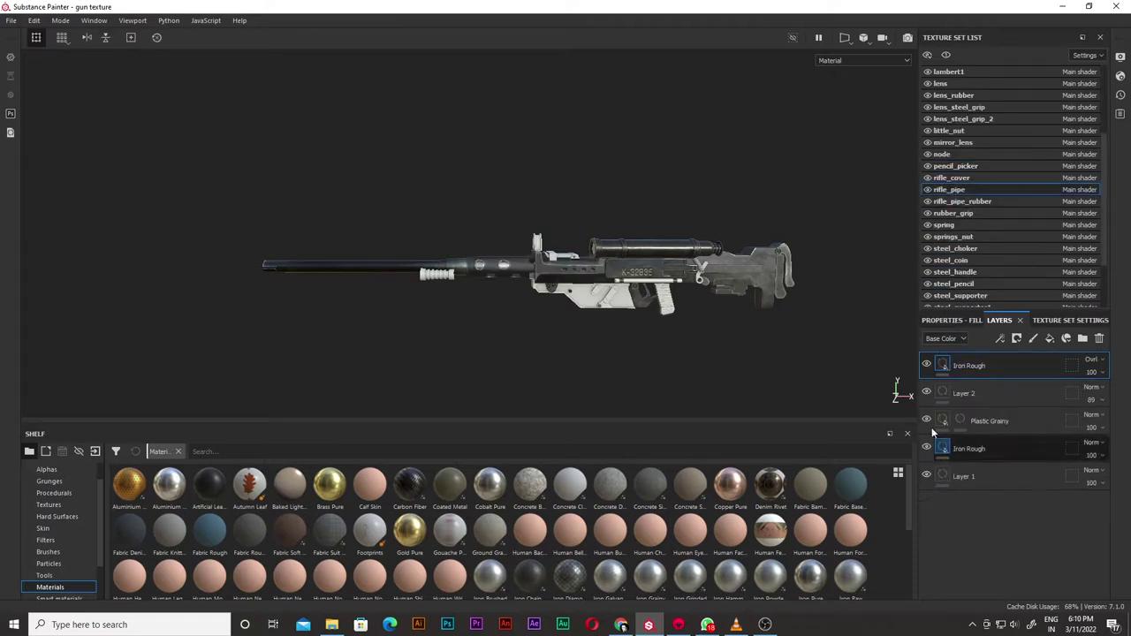
{"action": "left_click", "coordinate": [966, 201]}
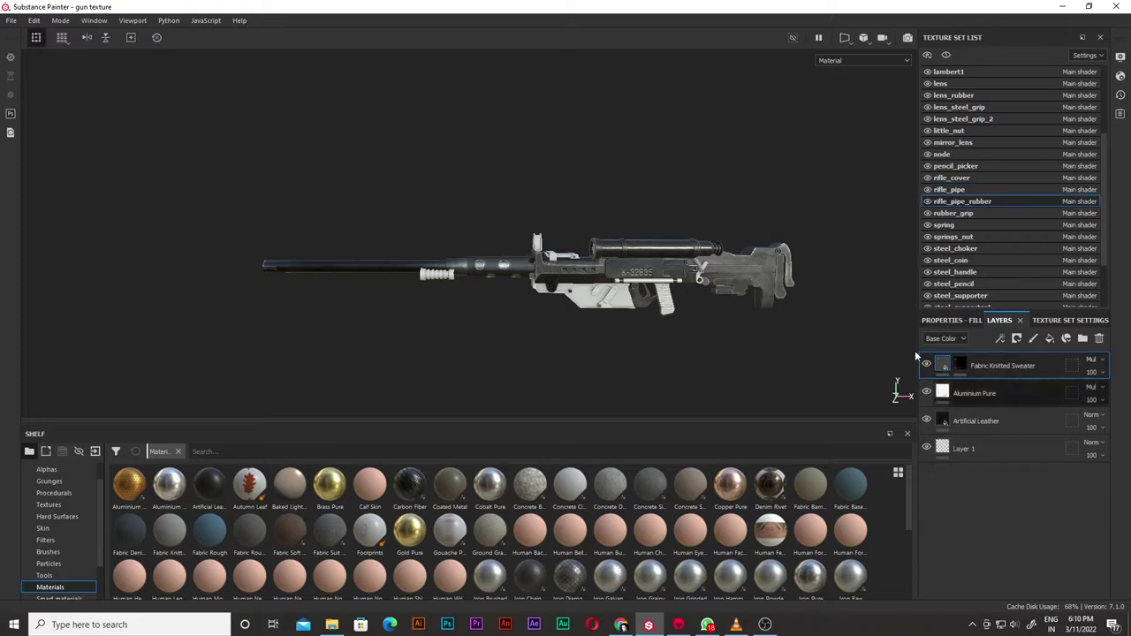
{"action": "left_click", "coordinate": [952, 213]}
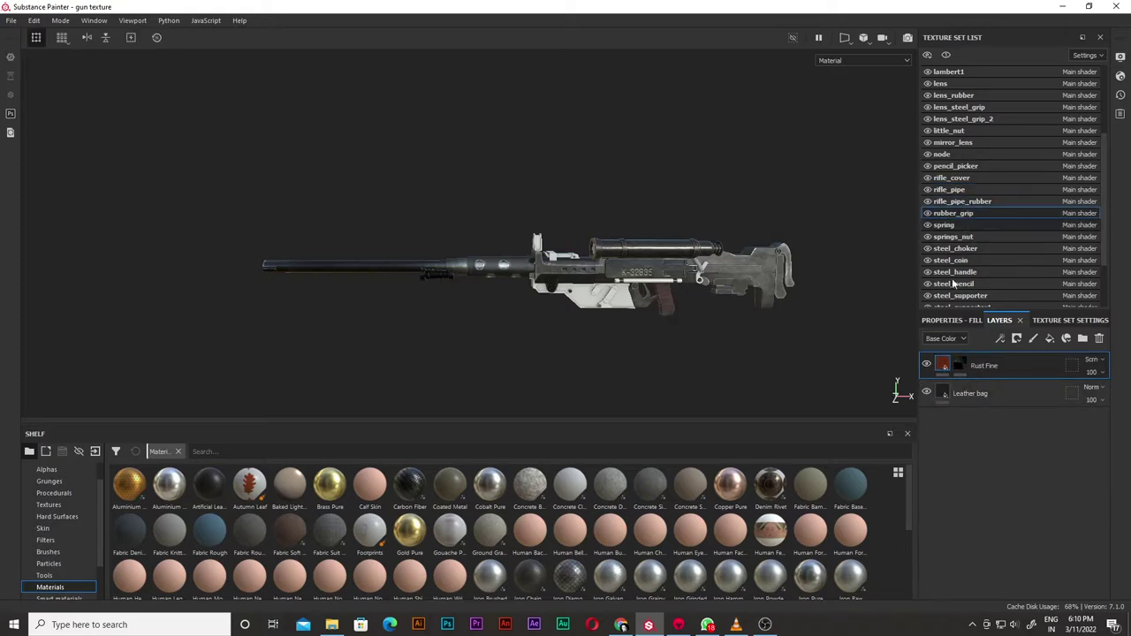
{"action": "key", "text": "Down"}
{"action": "left_click", "coordinate": [956, 250]}
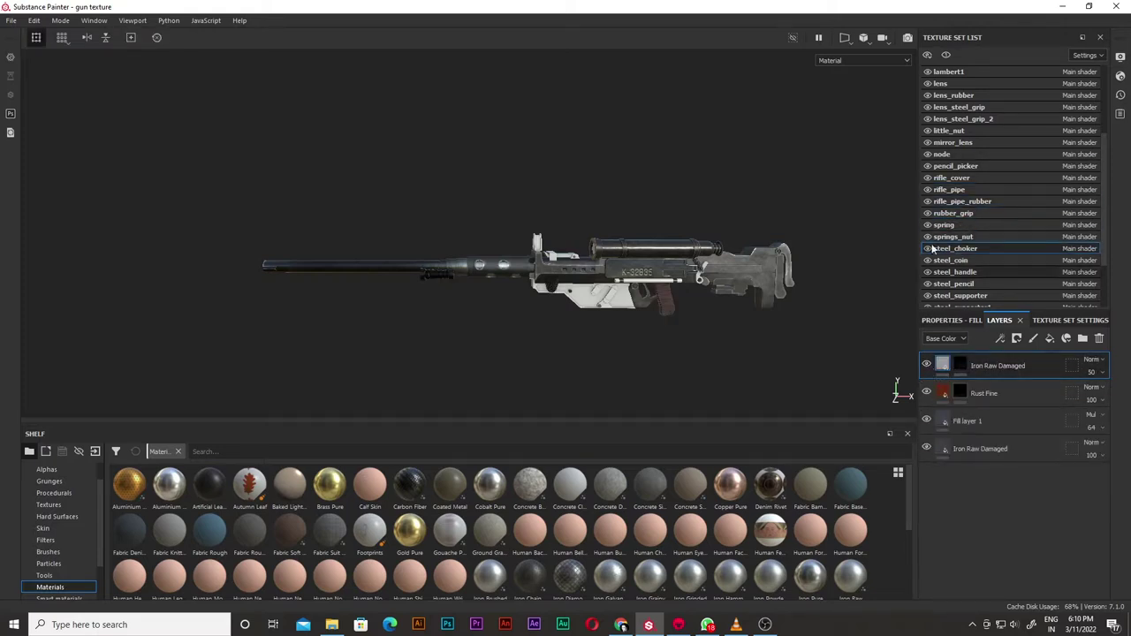
{"action": "key", "text": "Down"}
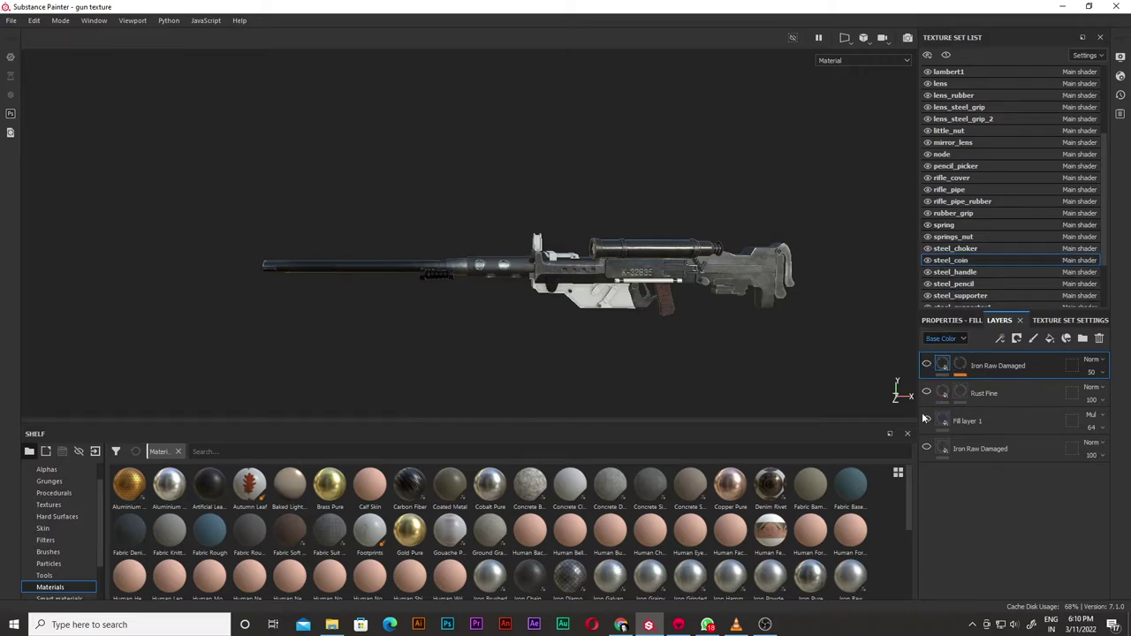
{"action": "left_click", "coordinate": [977, 270]}
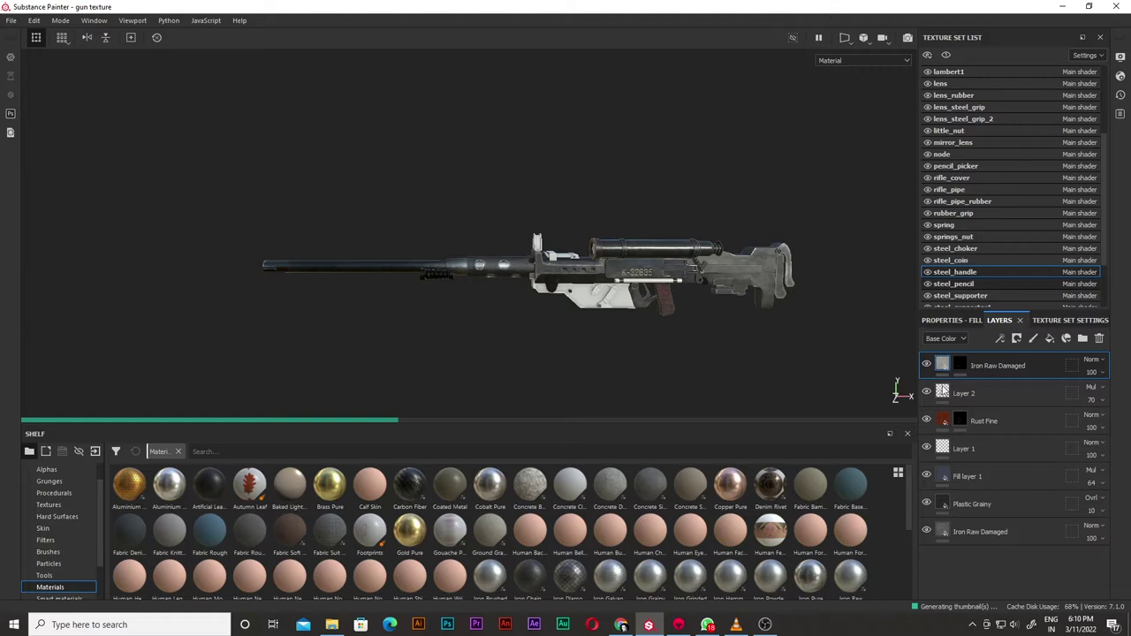
{"action": "key", "text": "Down"}
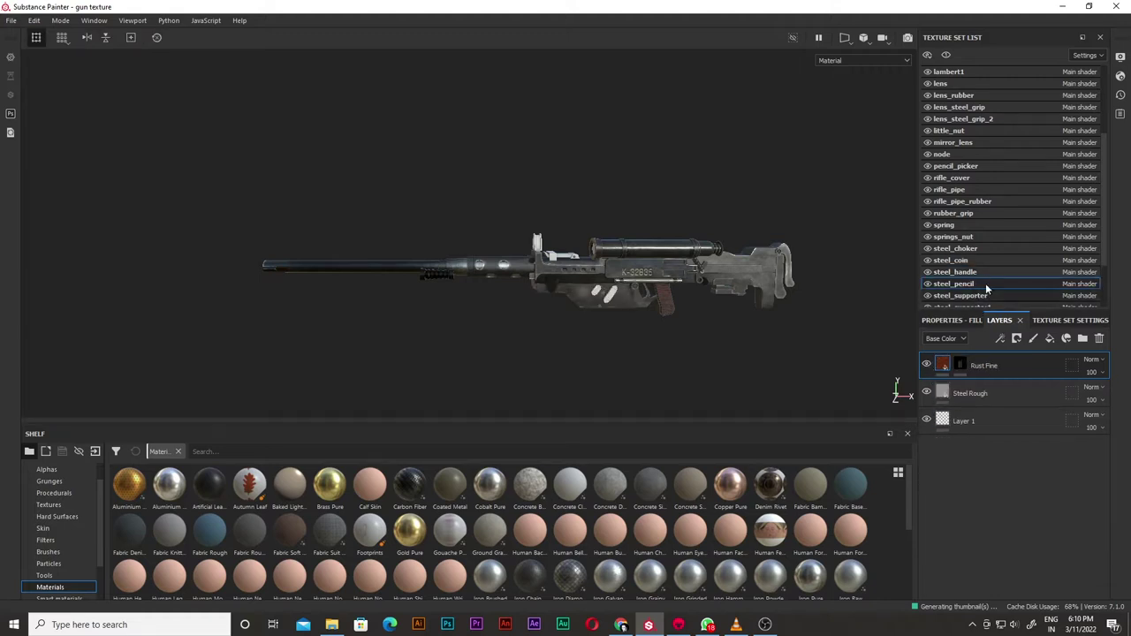
{"action": "key", "text": "Down"}
{"action": "scroll", "coordinate": [998, 265], "scroll_direction": "down", "scroll_amount": 2}
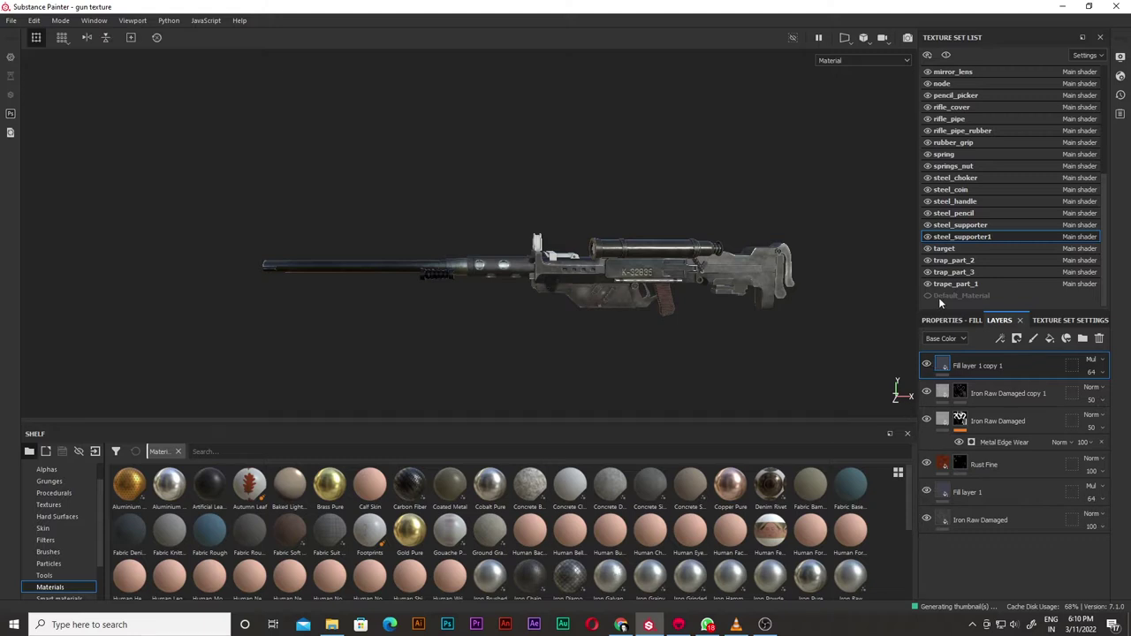
- Check the target and trap part sets, inspect the scope and receiver, then frame the gun
{"action": "key", "text": "Down"}
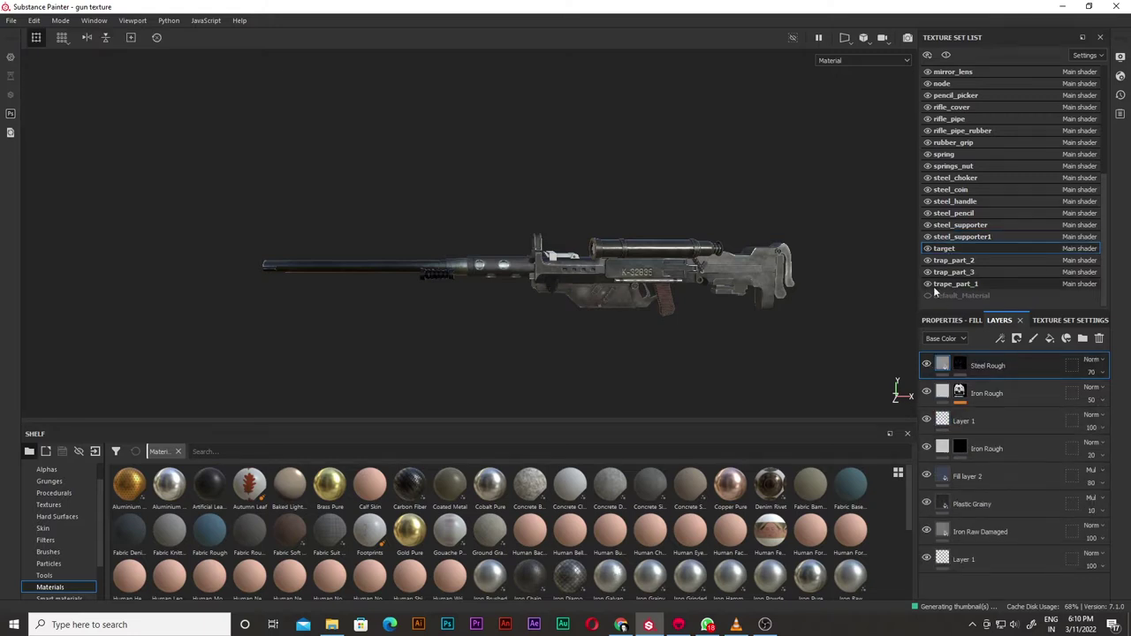
{"action": "left_click", "coordinate": [967, 259]}
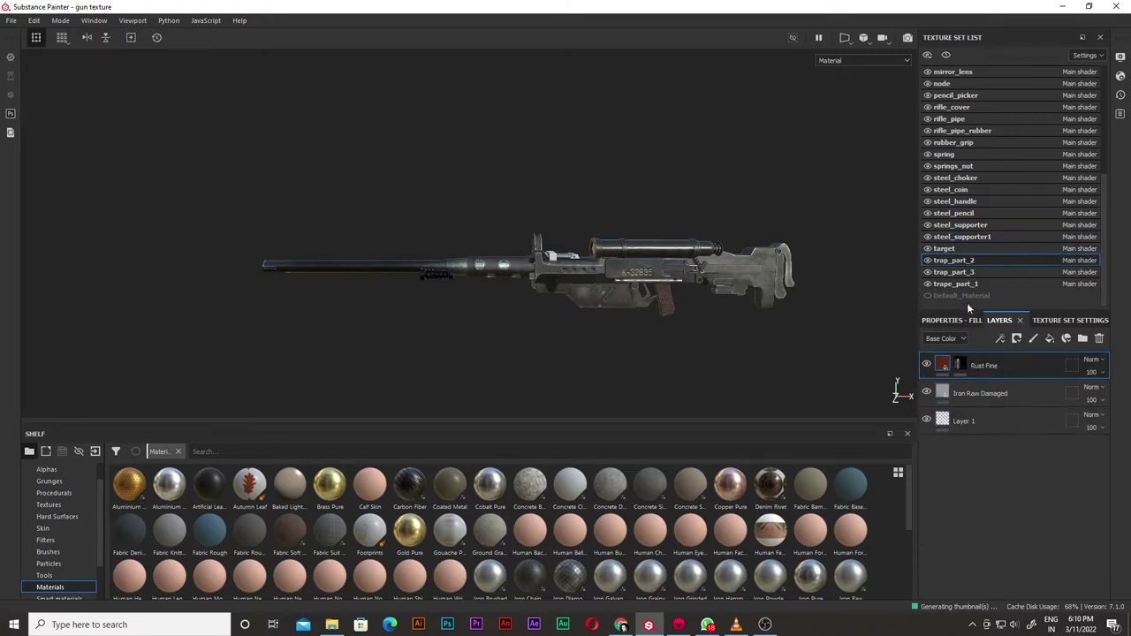
{"action": "key", "text": "Down"}
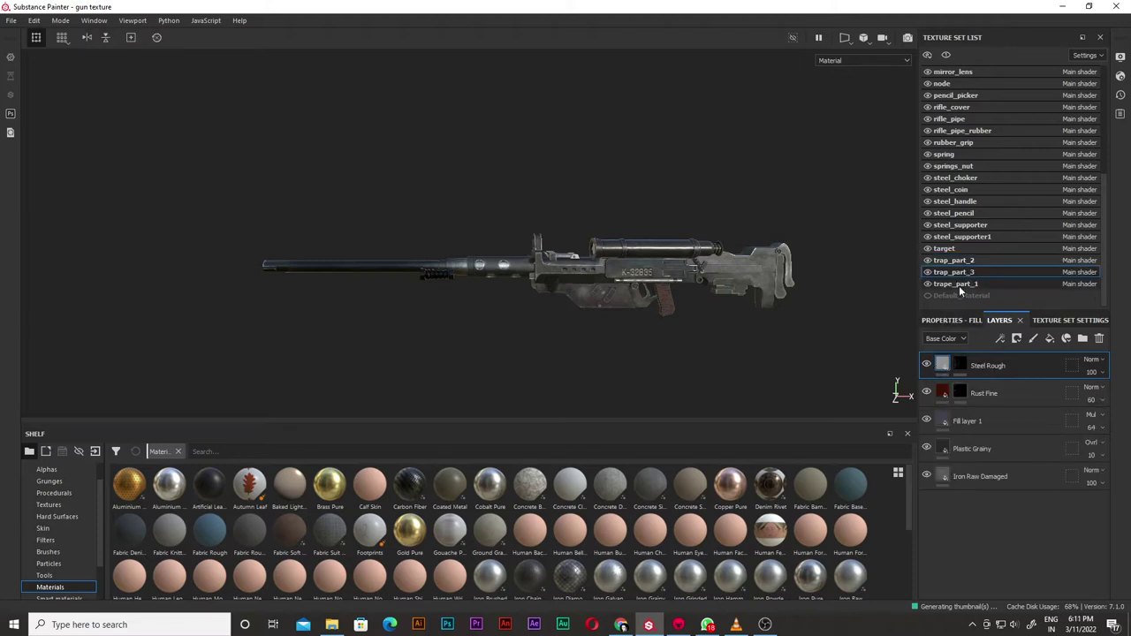
{"action": "left_click", "coordinate": [959, 286]}
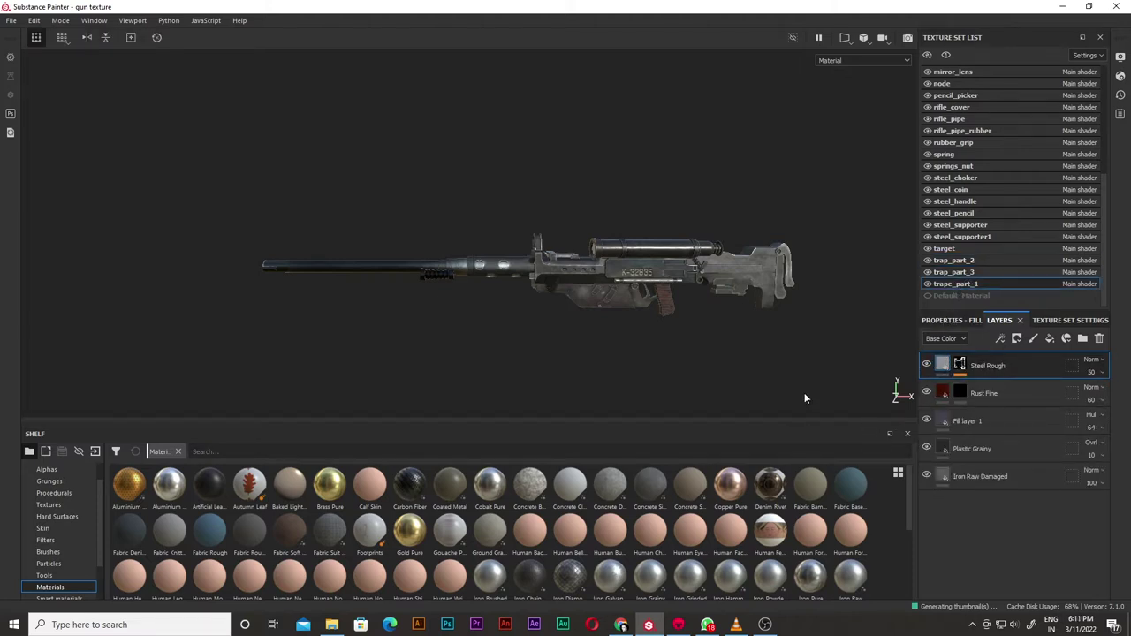
{"action": "mouse_move", "coordinate": [804, 398]}
{"action": "left_mouse_down", "text": "alt"}
{"action": "mouse_move", "coordinate": [658, 356]}
{"action": "mouse_move", "coordinate": [549, 354]}
{"action": "mouse_move", "coordinate": [630, 392]}
{"action": "mouse_move", "coordinate": [637, 276]}
{"action": "left_mouse_up", "text": "alt"}
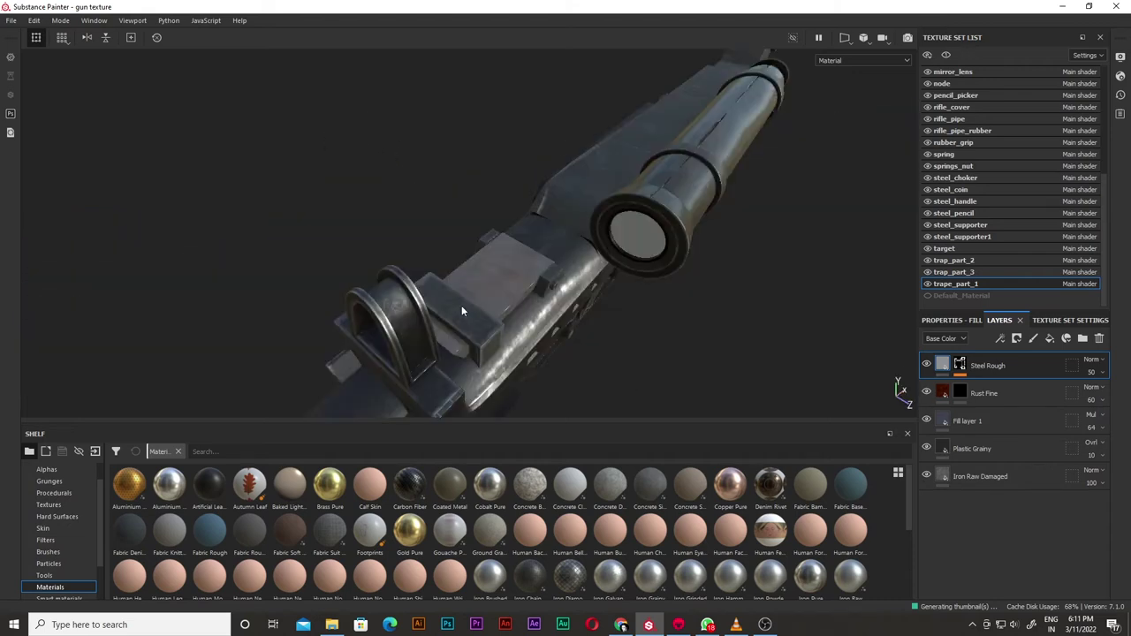
{"action": "mouse_move", "coordinate": [461, 305]}
{"action": "left_mouse_down", "text": "alt"}
{"action": "mouse_move", "coordinate": [789, 356]}
{"action": "mouse_move", "coordinate": [807, 139]}
{"action": "mouse_move", "coordinate": [614, 227]}
{"action": "mouse_move", "coordinate": [572, 279]}
{"action": "left_mouse_up", "text": "alt"}
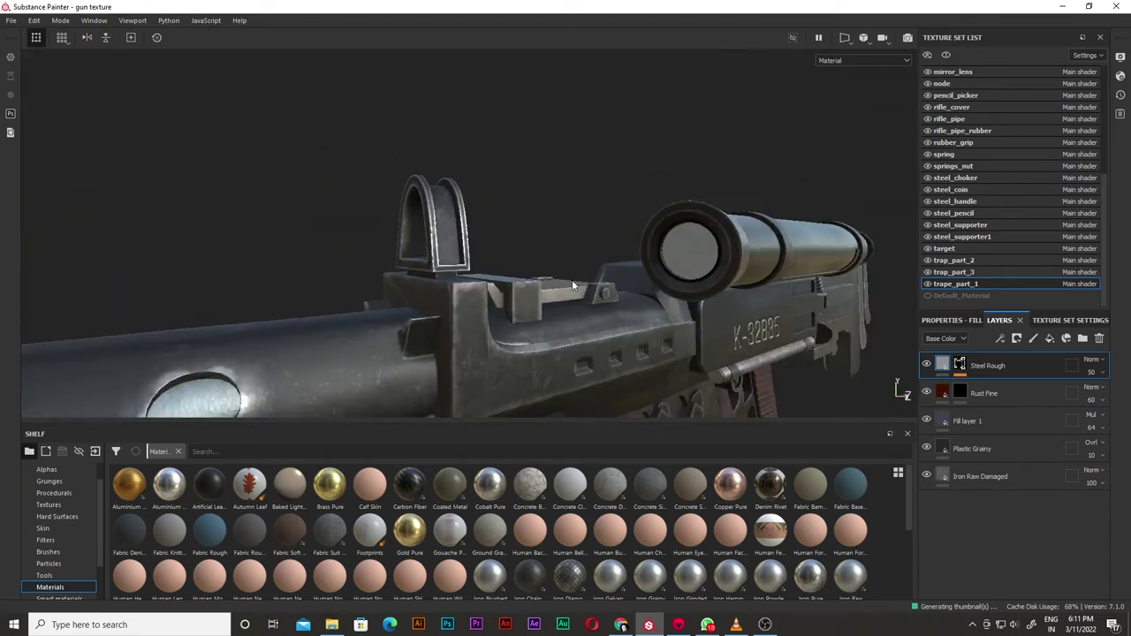
{"action": "key", "text": "f"}
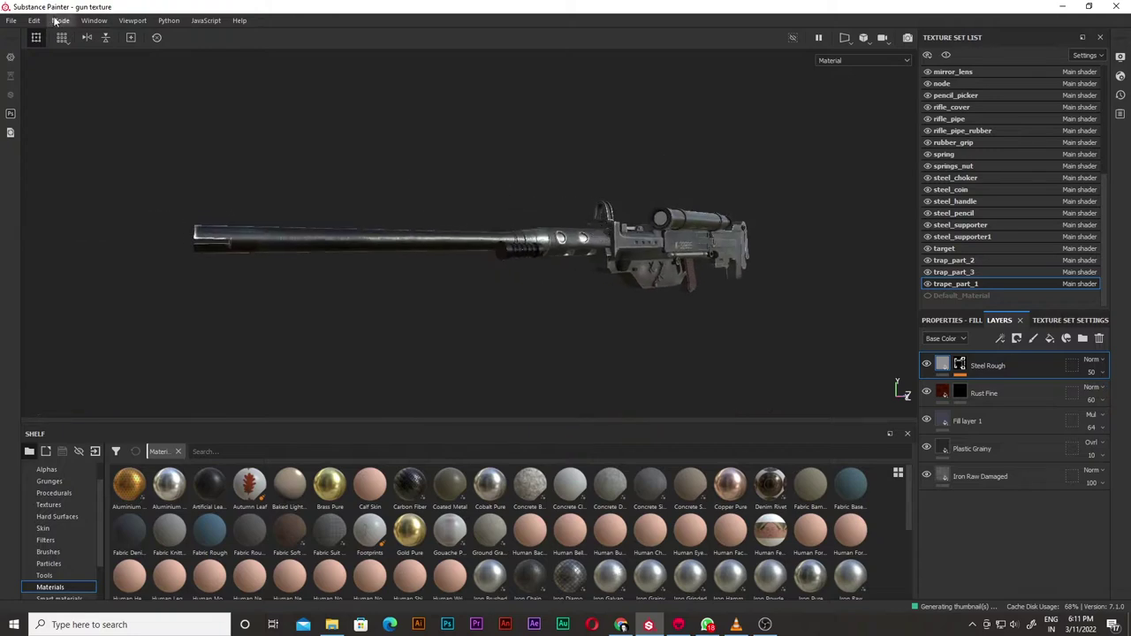
{"action": "left_click", "coordinate": [11, 20]}
{"action": "left_click", "coordinate": [35, 228]}
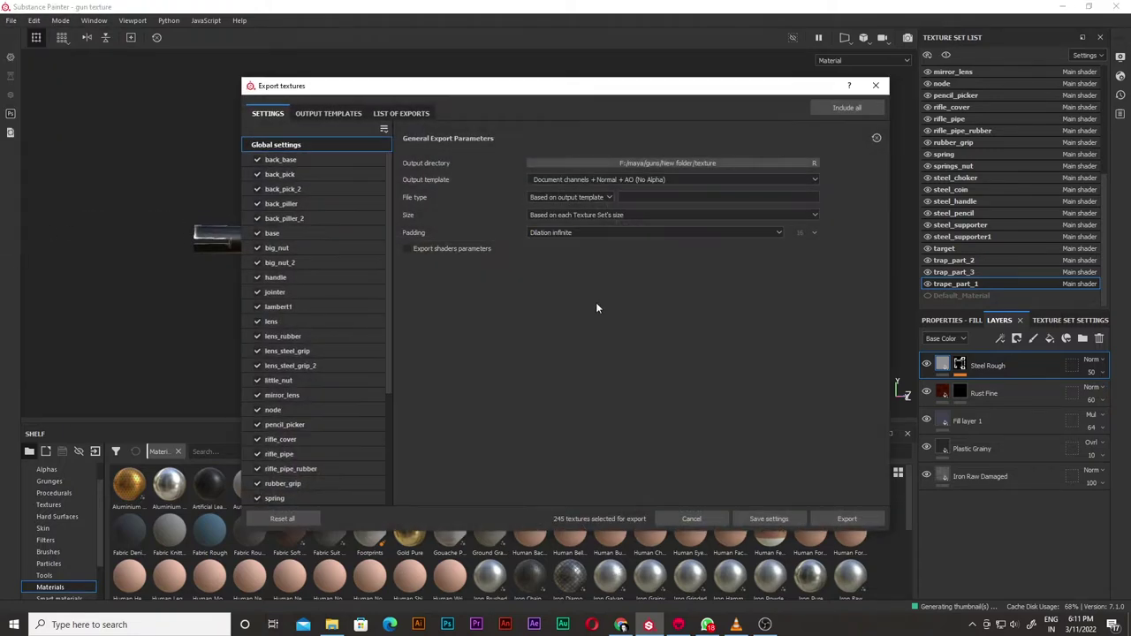
{"action": "left_click", "coordinate": [649, 164]}
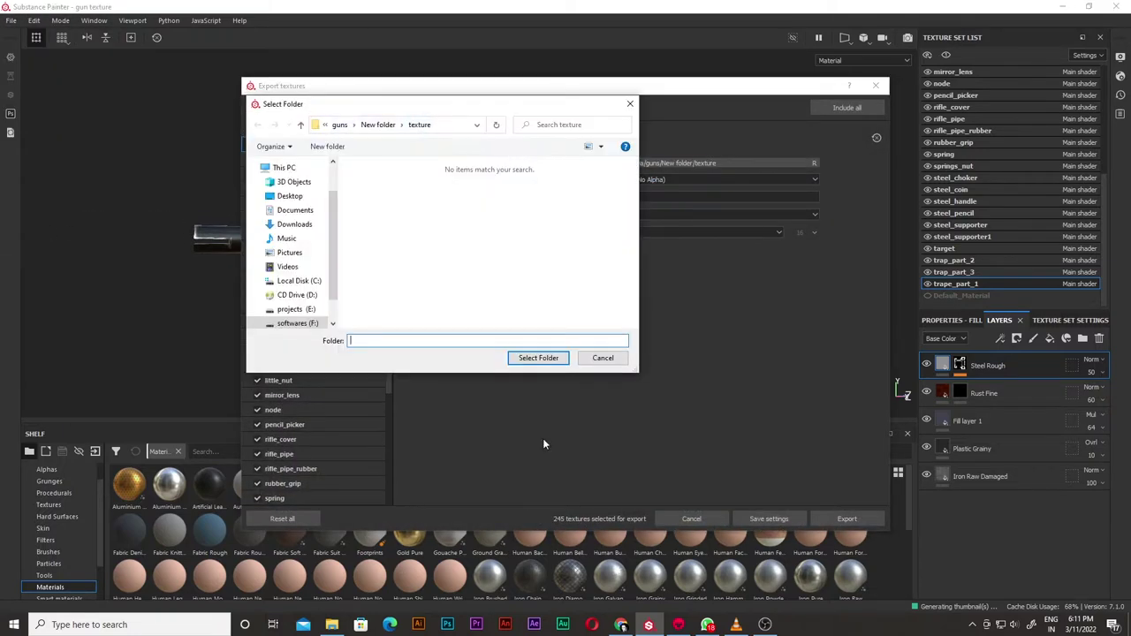
{"action": "left_click", "coordinate": [558, 363]}
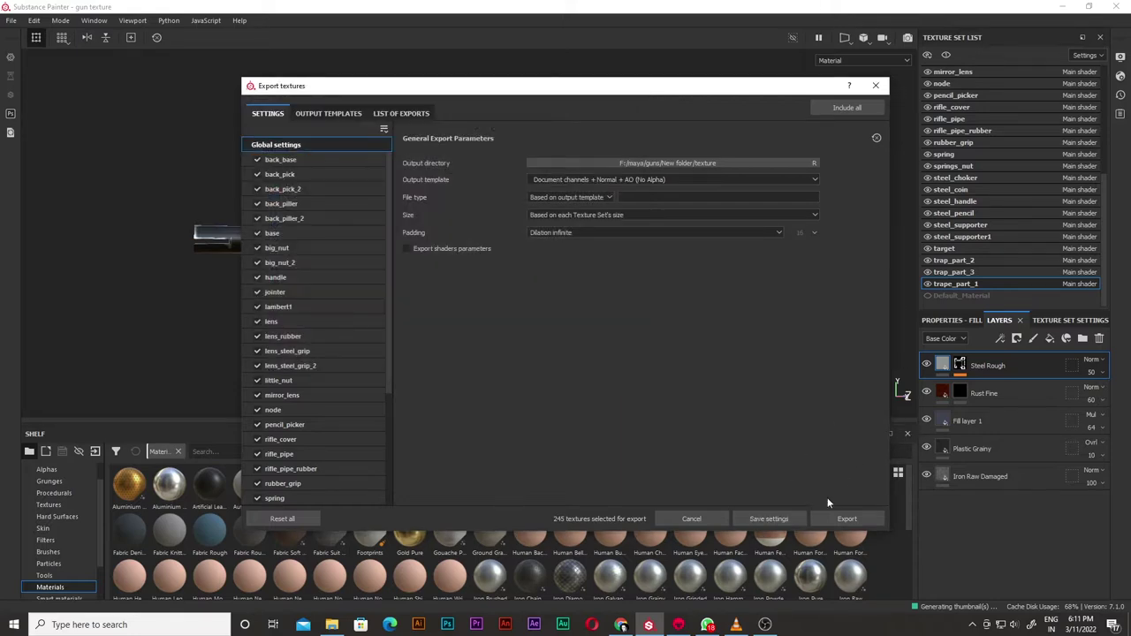
{"action": "left_click", "coordinate": [874, 88]}
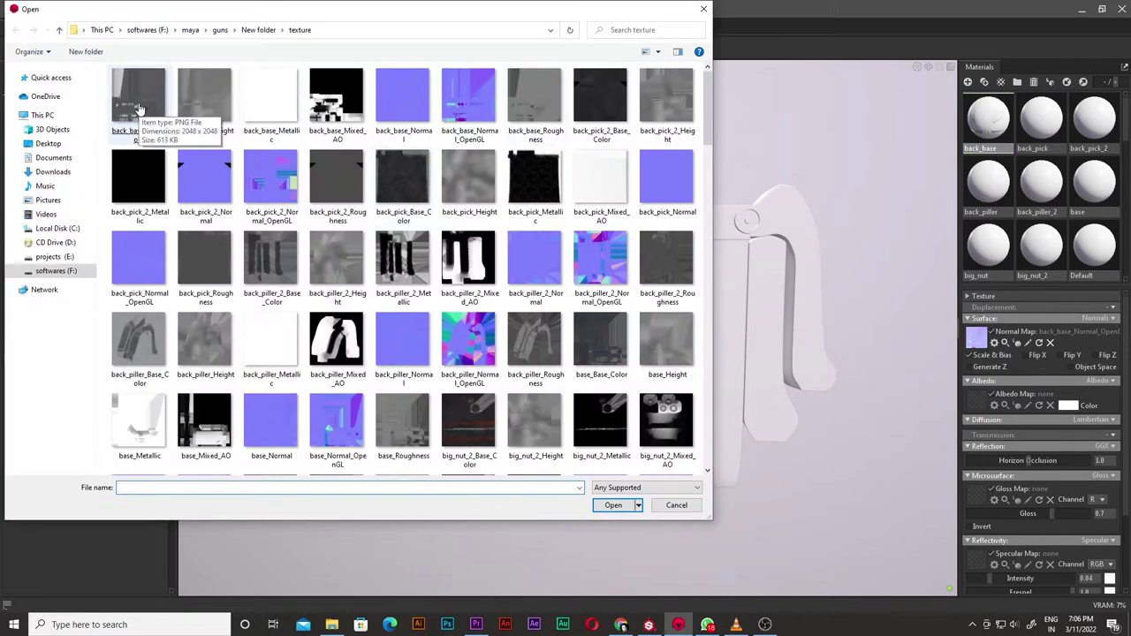
- Load back_base Base_Color, Mixed_AO and Roughness into the Albedo, Gloss and Specular slots
{"action": "double_click", "coordinate": [157, 107]}
{"action": "left_click", "coordinate": [976, 499]}
{"action": "double_click", "coordinate": [336, 98]}
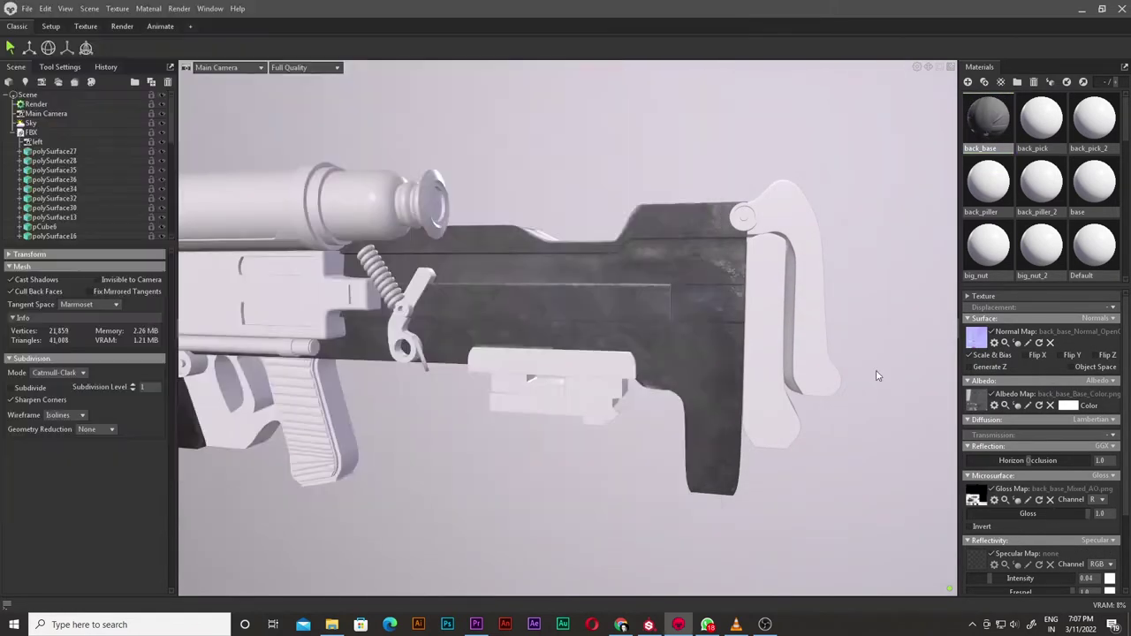
{"action": "double_click", "coordinate": [535, 99]}
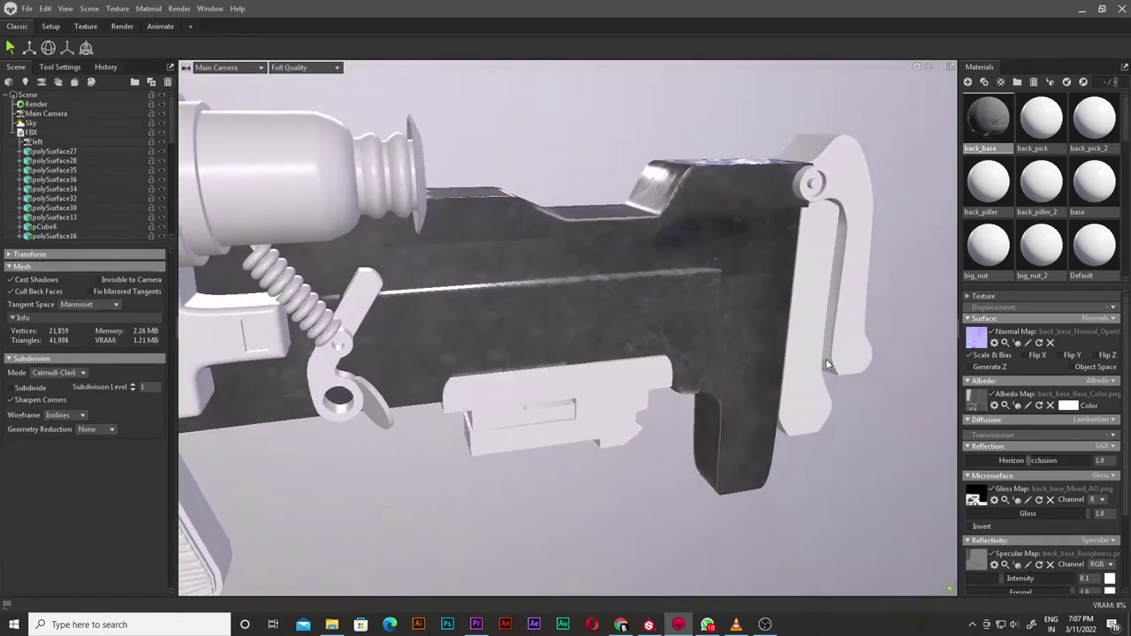
- Set back_base's Specular Intensity to 0.01, then recheck the back_pick and back_base parts
{"action": "scroll", "coordinate": [976, 559], "scroll_direction": "down", "scroll_amount": 1}
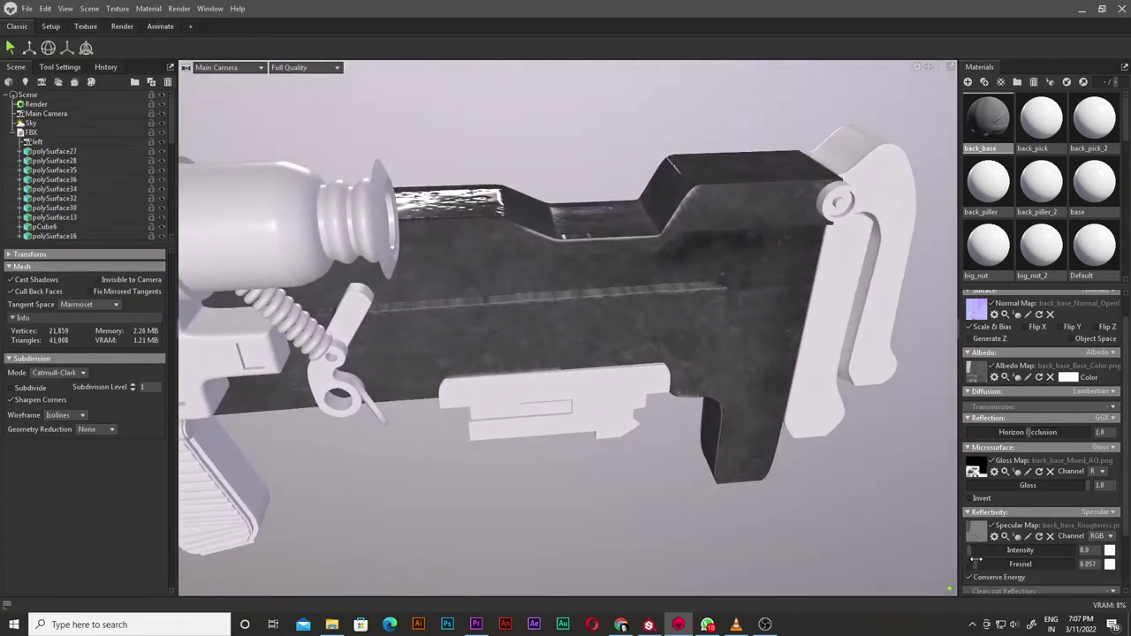
{"action": "left_click_drag", "start_coordinate": [986, 550], "coordinate": [965, 568]}
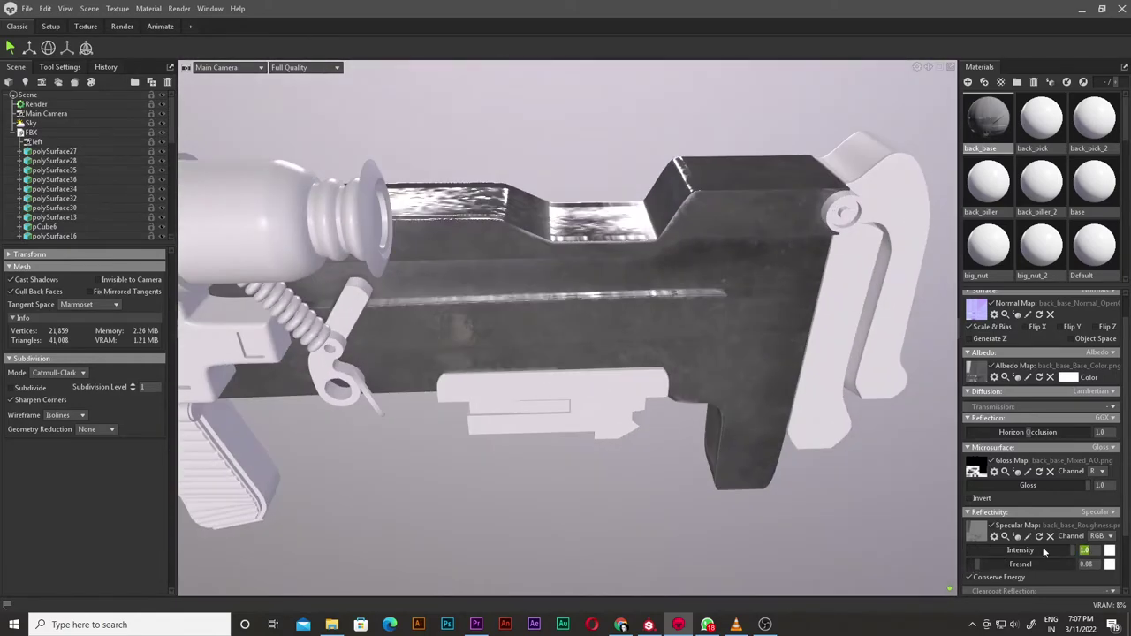
{"action": "type", "text": "1"}
{"action": "key", "text": "Return"}
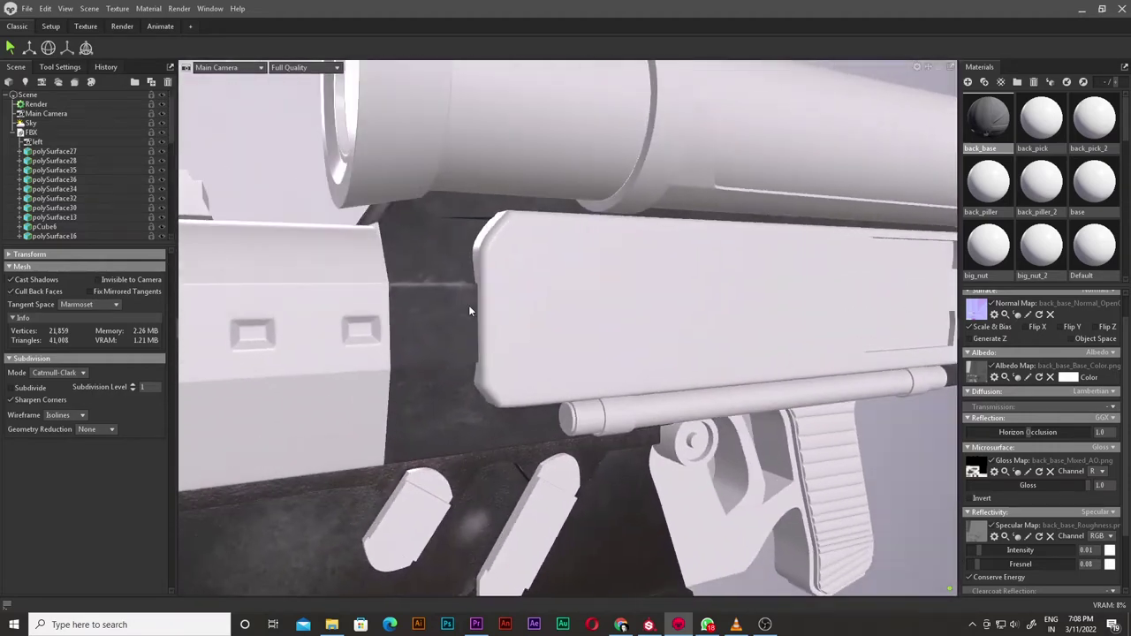
{"action": "left_click", "coordinate": [469, 304]}
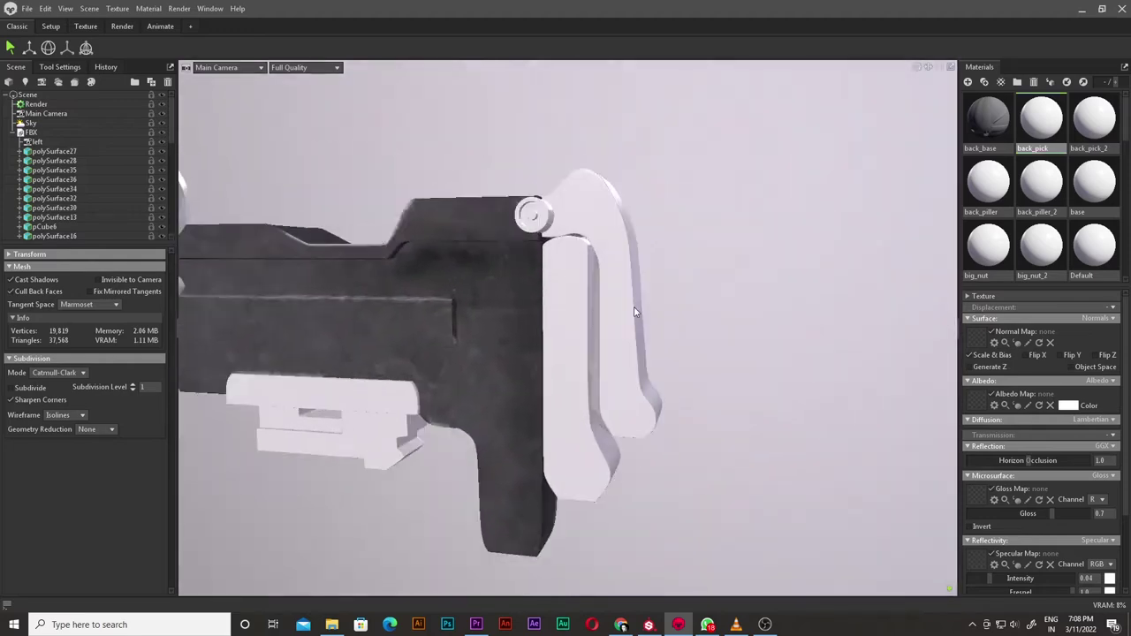
{"action": "left_click", "coordinate": [707, 336]}
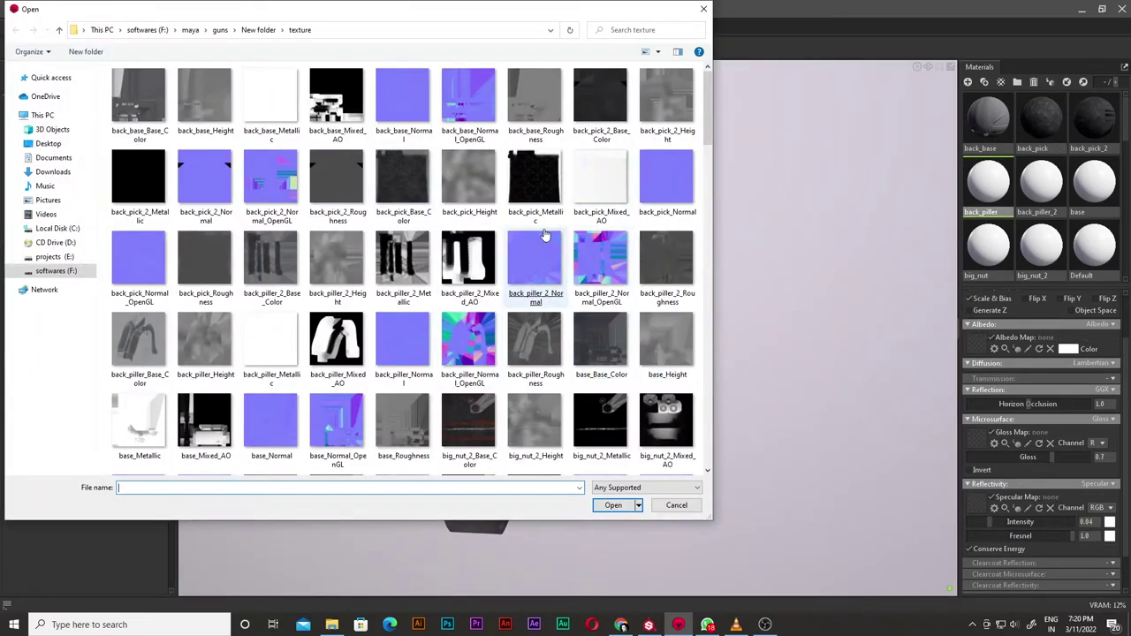
- Load back_piller's normal map and choose a texture file for its next map slot
{"action": "double_click", "coordinate": [460, 353]}
{"action": "left_click", "coordinate": [975, 406]}
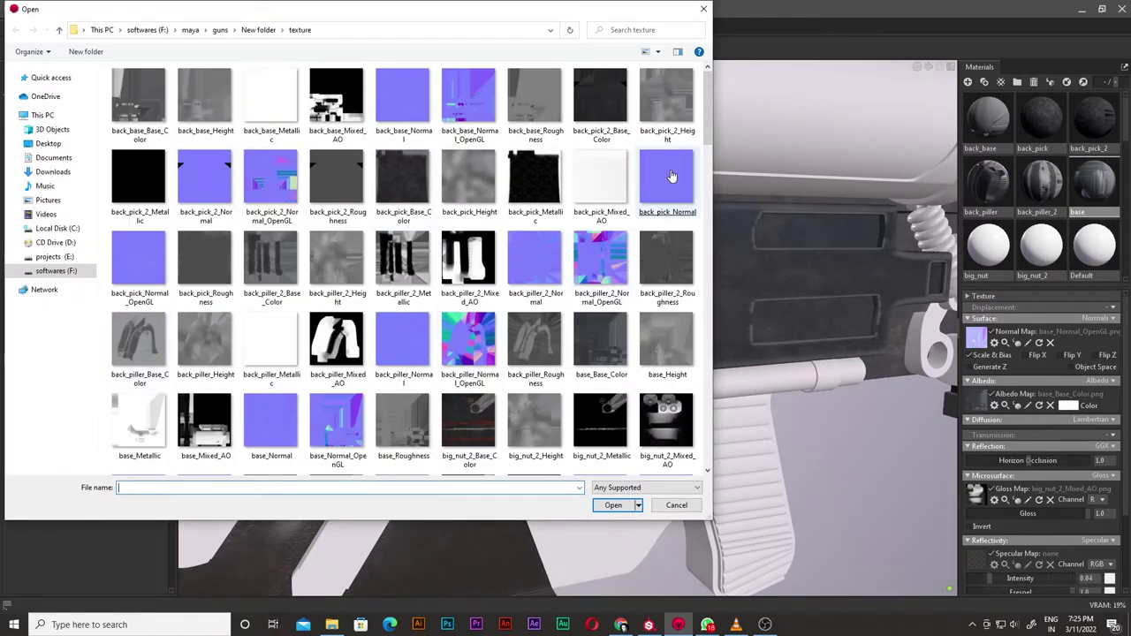
{"action": "scroll", "coordinate": [477, 353], "scroll_direction": "down", "scroll_amount": 4}
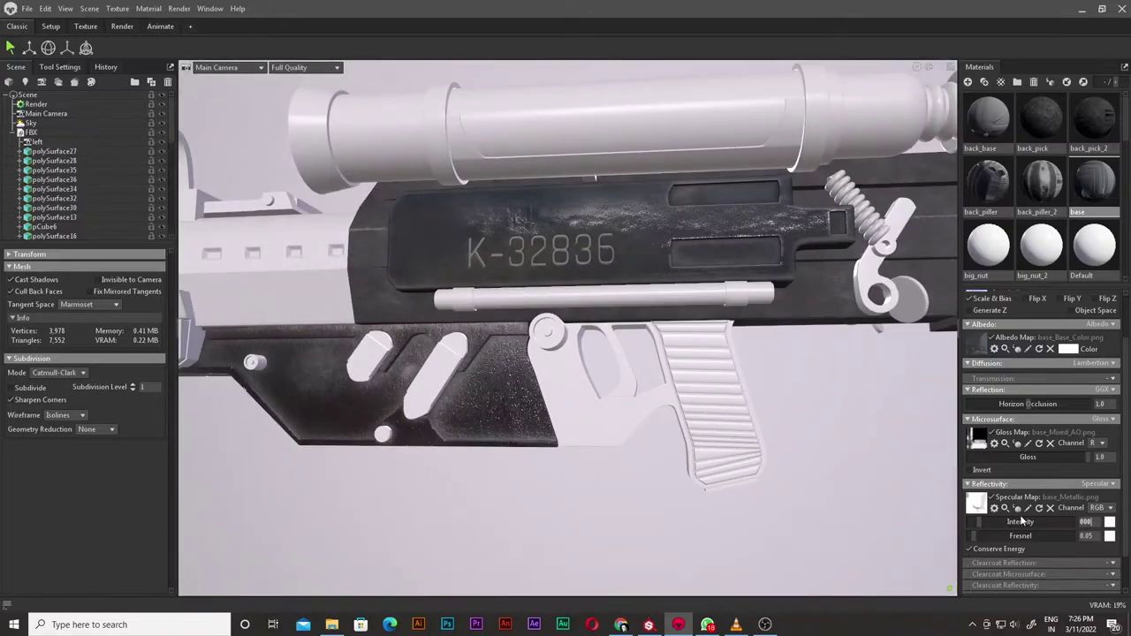
- Load big_nut's Normal_OpenGL, Base_Color and Metallic maps as normal, albedo and specular
{"action": "scroll", "coordinate": [579, 304], "scroll_direction": "up", "scroll_amount": 4}
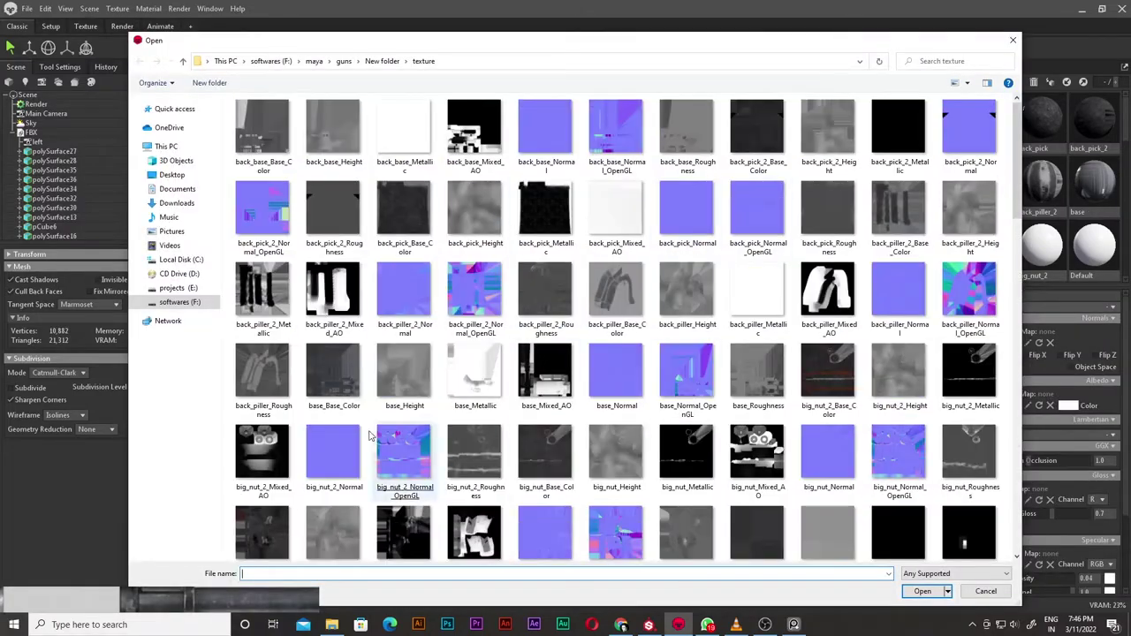
{"action": "double_click", "coordinate": [896, 474]}
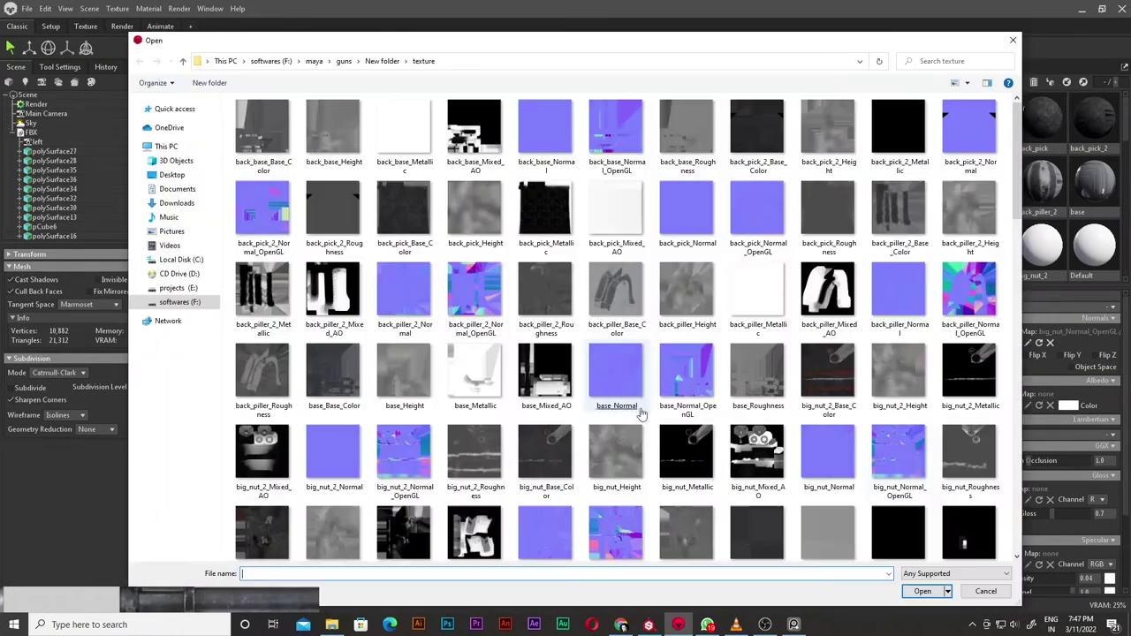
{"action": "double_click", "coordinate": [546, 463]}
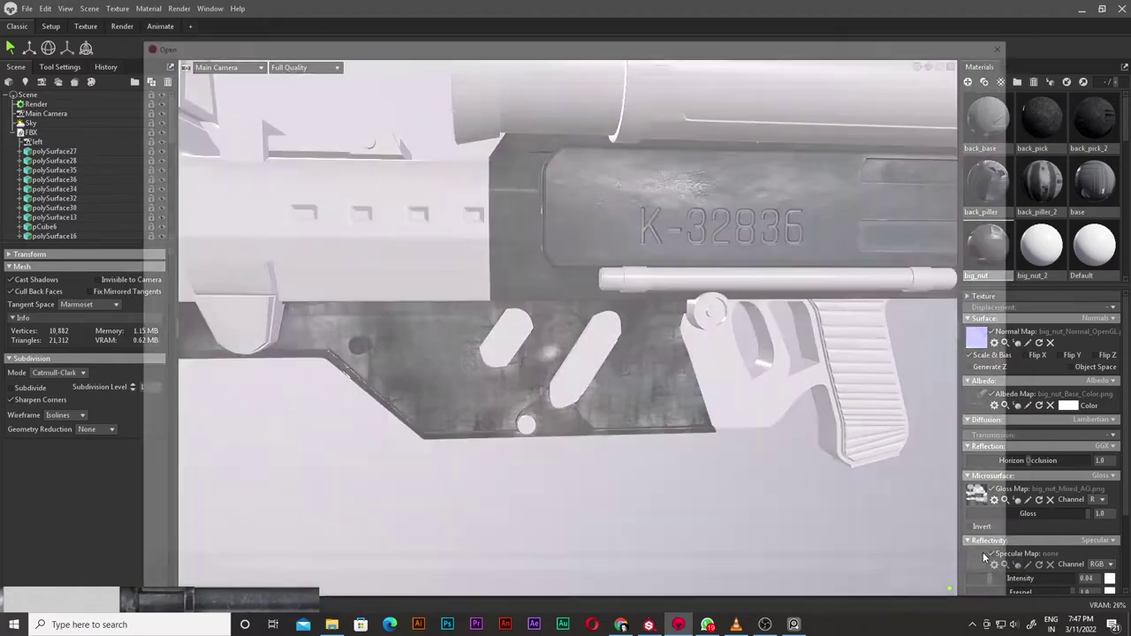
{"action": "double_click", "coordinate": [437, 365]}
{"action": "mouse_move", "coordinate": [437, 365]}
{"action": "left_mouse_down"}
{"action": "mouse_move", "coordinate": [557, 325]}
{"action": "mouse_move", "coordinate": [502, 358]}
{"action": "mouse_move", "coordinate": [769, 429]}
{"action": "left_mouse_up"}
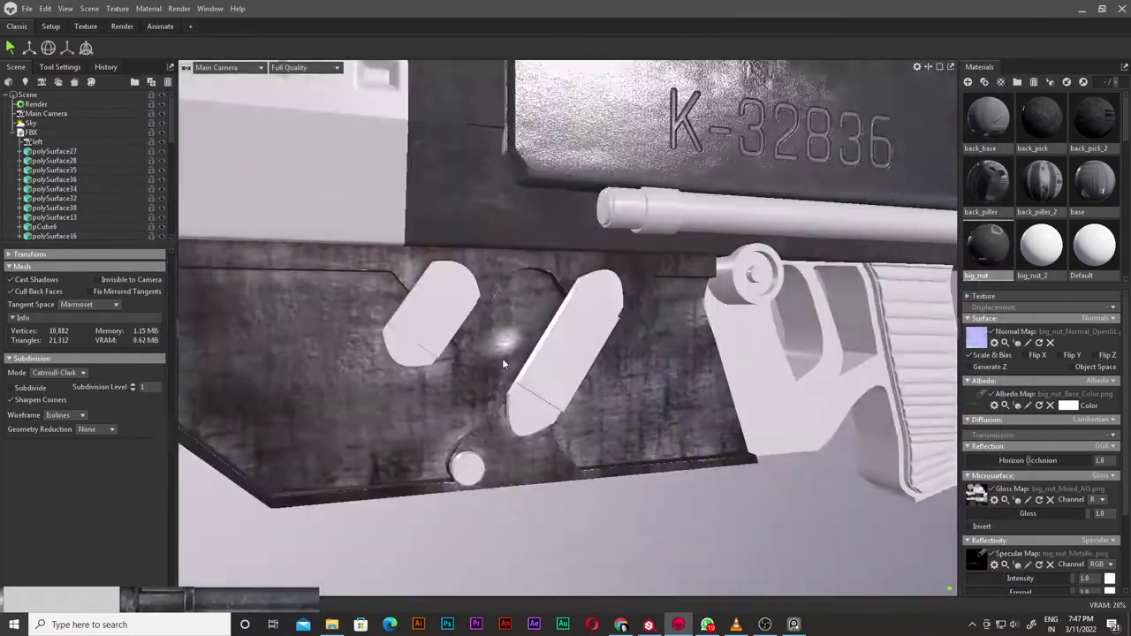
- Give big_nut_2 its normal, Base_Color albedo, Mixed_AO gloss and metallic specular maps
{"action": "left_click", "coordinate": [976, 336]}
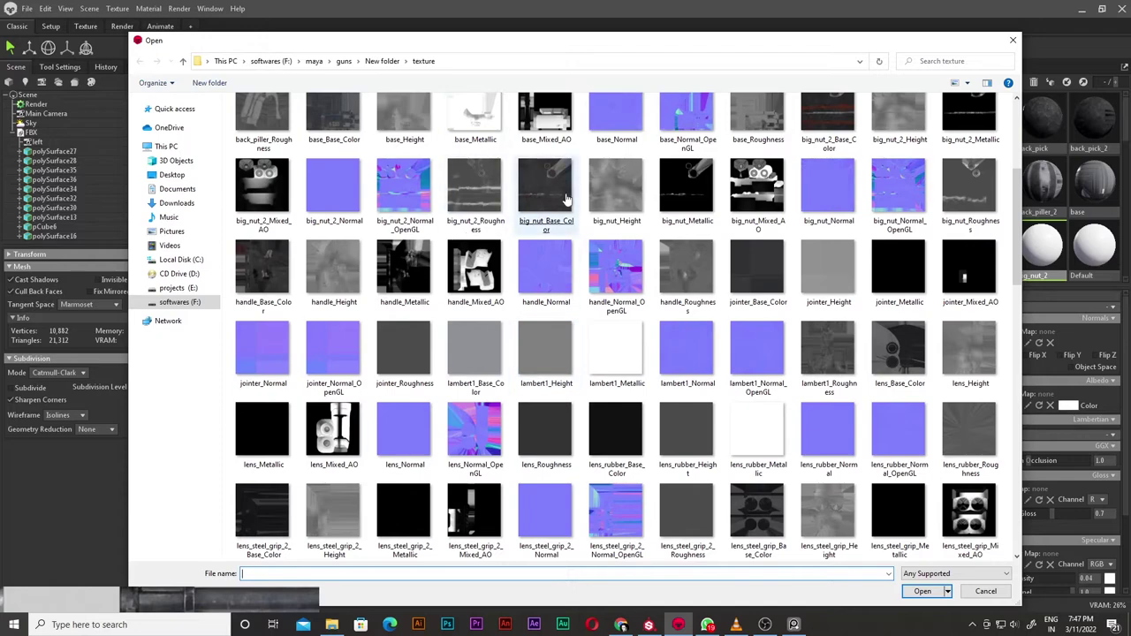
{"action": "double_click", "coordinate": [899, 190]}
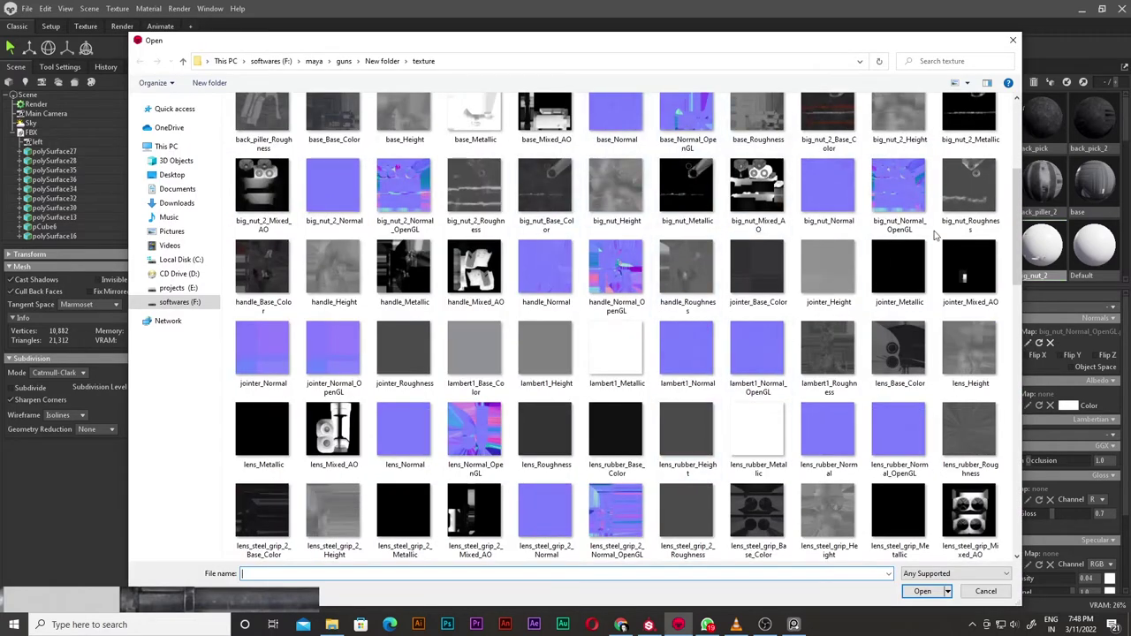
{"action": "double_click", "coordinate": [821, 123]}
{"action": "double_click", "coordinate": [264, 202]}
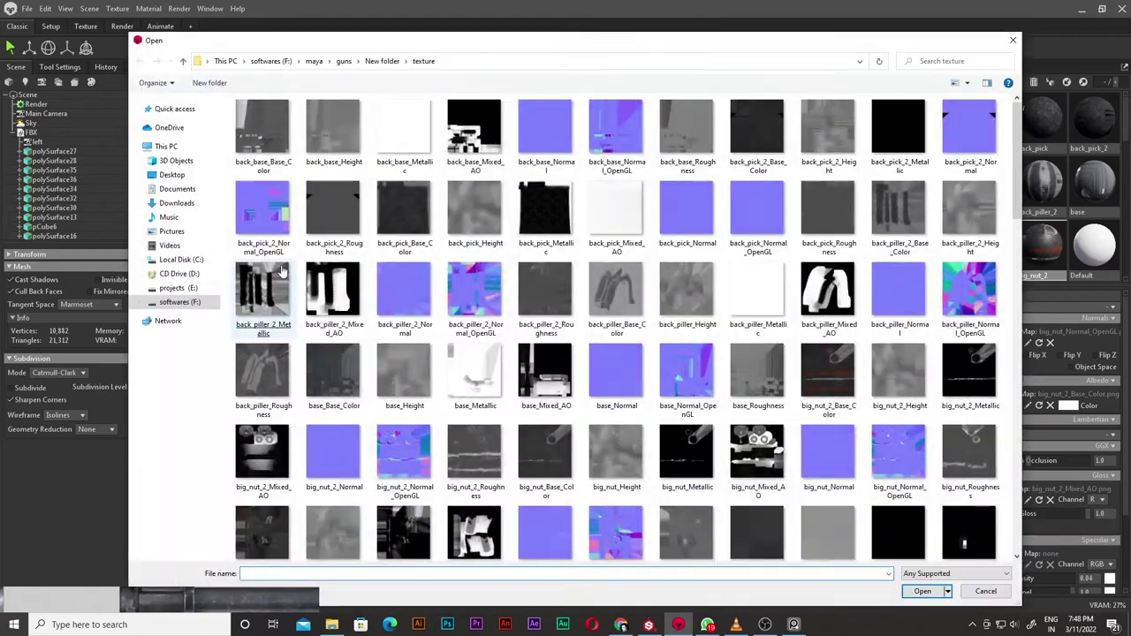
{"action": "double_click", "coordinate": [281, 272]}
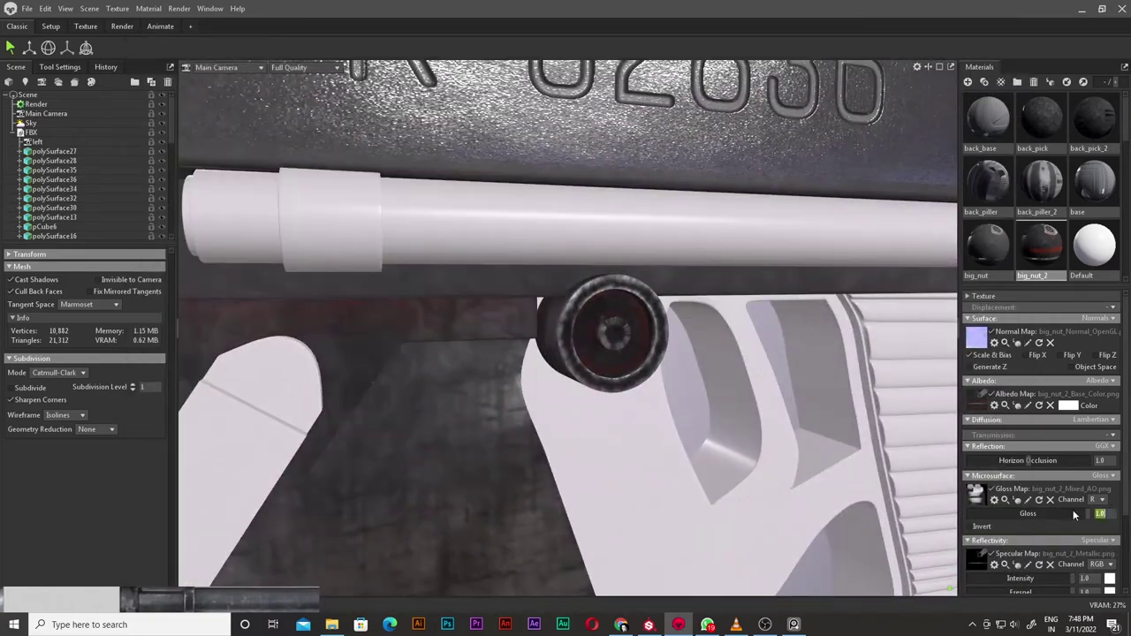
{"action": "scroll", "coordinate": [652, 436], "scroll_direction": "down", "scroll_amount": 5}
{"action": "scroll", "coordinate": [578, 432], "scroll_direction": "down", "scroll_amount": 3}
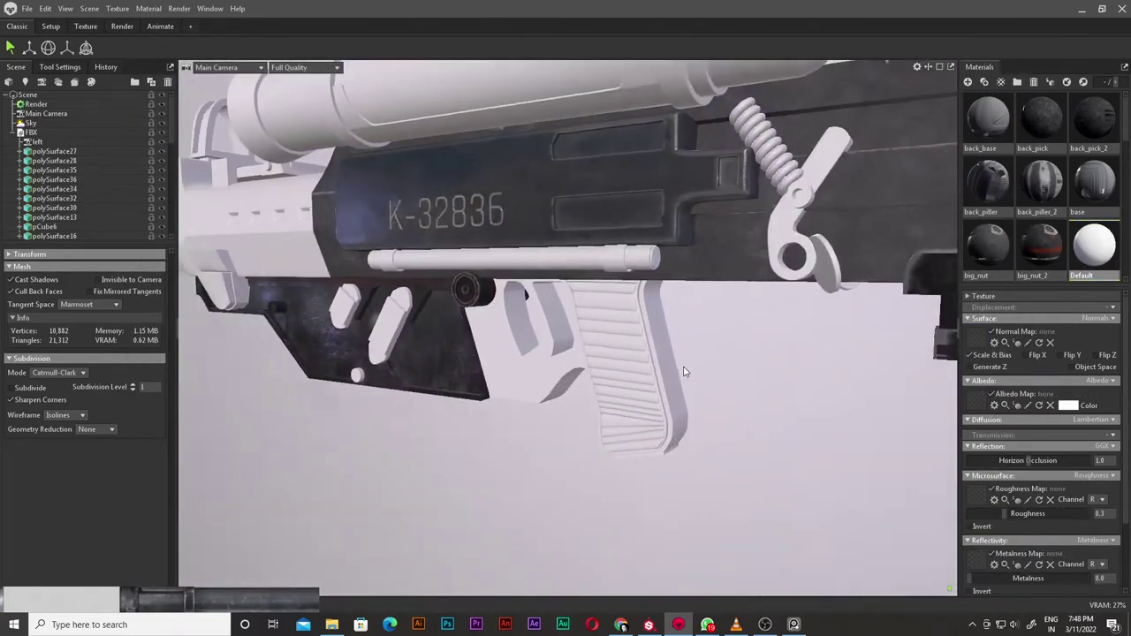
- Select the handle material and load handle_Normal_OpenGL as its normal map
{"action": "left_click", "coordinate": [683, 371]}
{"action": "left_click", "coordinate": [1045, 394]}
{"action": "scroll", "coordinate": [816, 326], "scroll_direction": "down", "scroll_amount": 5}
{"action": "scroll", "coordinate": [817, 327], "scroll_direction": "down", "scroll_amount": 5}
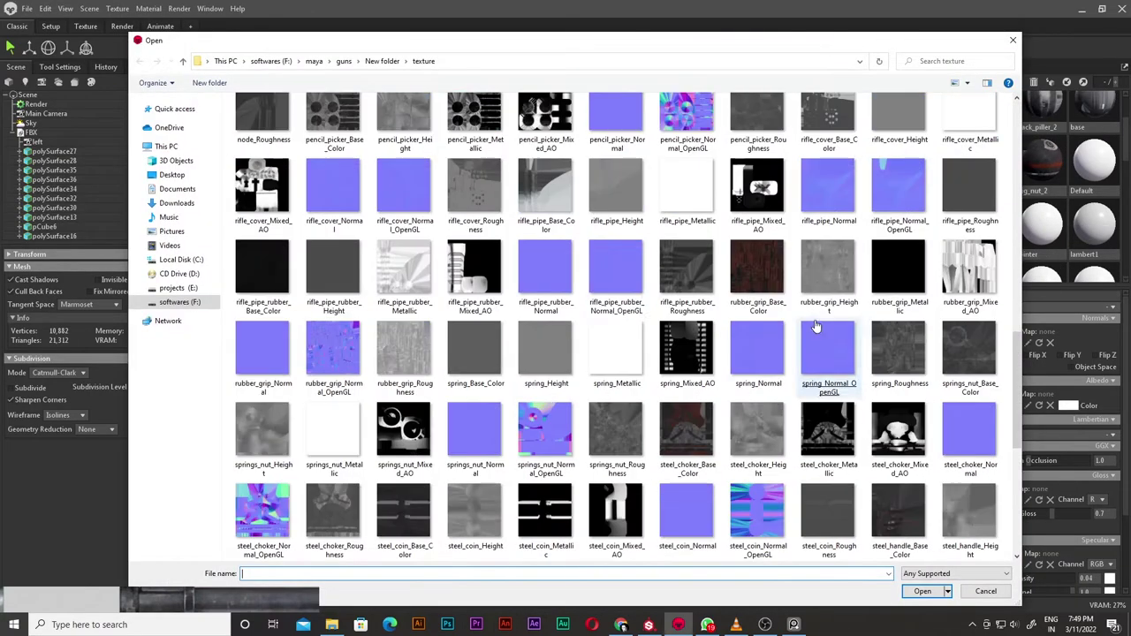
{"action": "scroll", "coordinate": [816, 327], "scroll_direction": "up", "scroll_amount": 5}
{"action": "scroll", "coordinate": [861, 353], "scroll_direction": "up", "scroll_amount": 5}
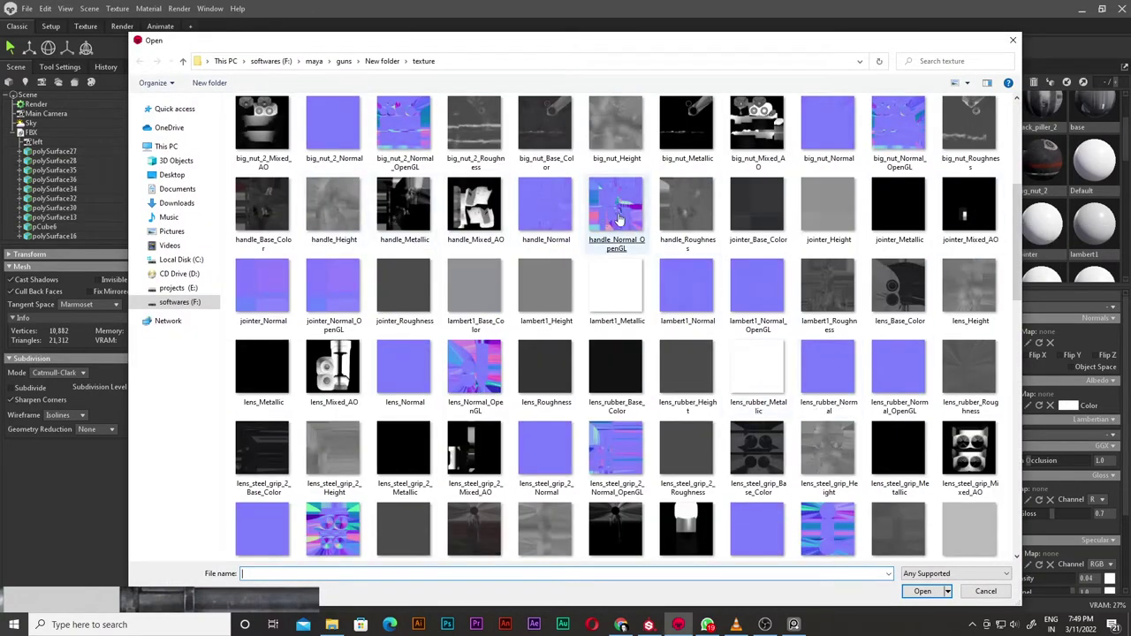
{"action": "scroll", "coordinate": [618, 219], "scroll_direction": "up", "scroll_amount": 3}
{"action": "scroll", "coordinate": [530, 265], "scroll_direction": "down", "scroll_amount": 3}
{"action": "double_click", "coordinate": [404, 287]}
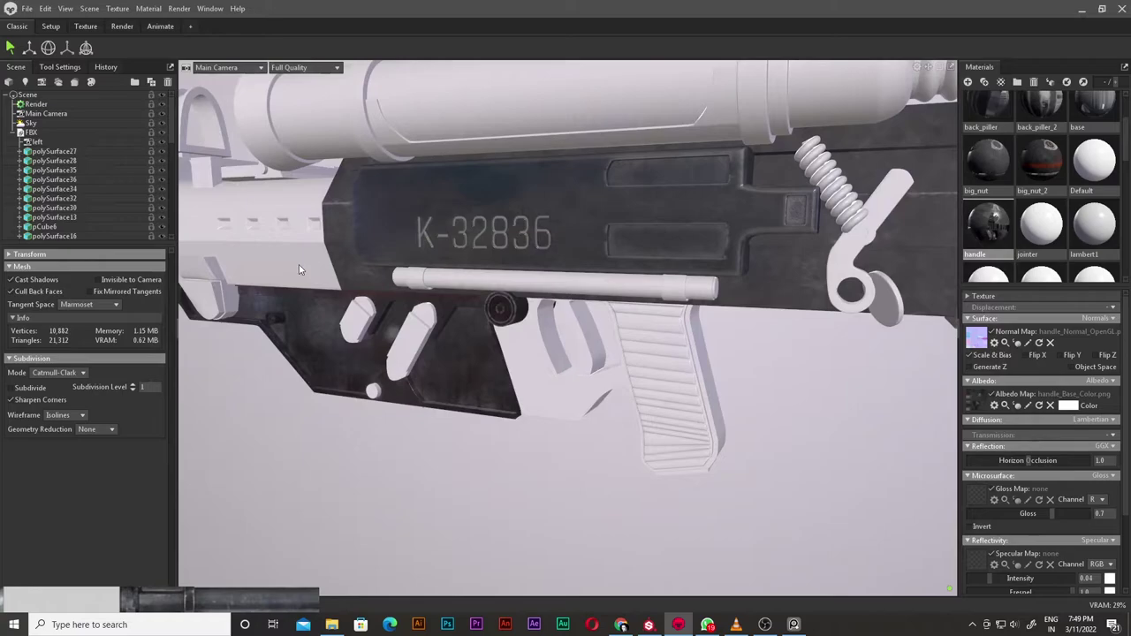
- Load handle_Mixed_AO as the handle's gloss map and handle_Metallic as its specular map
{"action": "left_click", "coordinate": [975, 500]}
{"action": "double_click", "coordinate": [495, 284]}
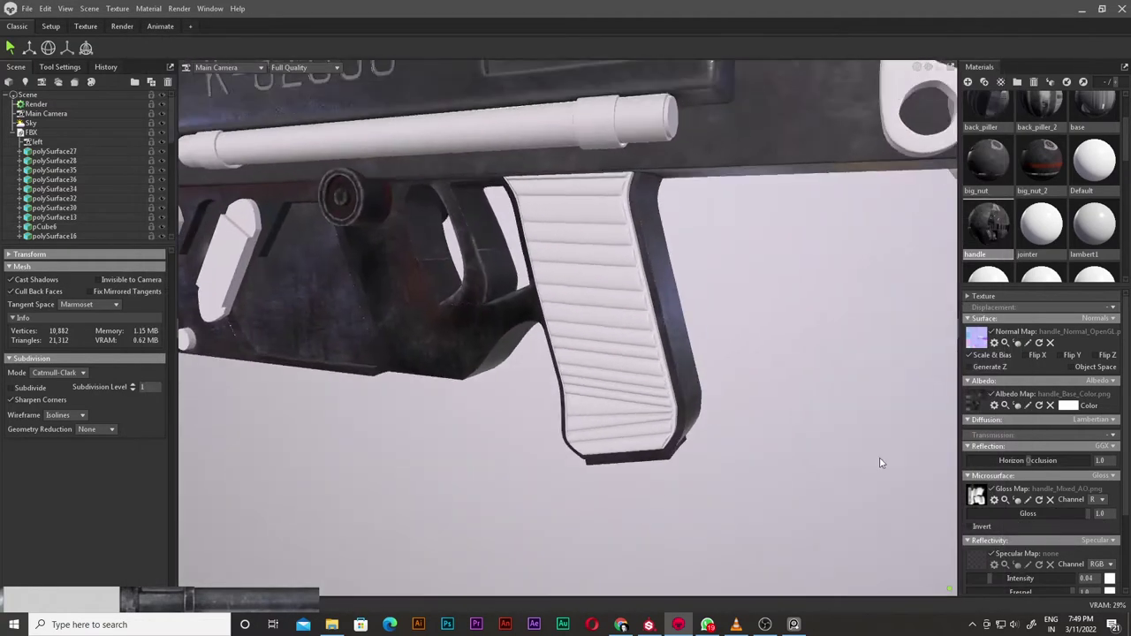
{"action": "scroll", "coordinate": [534, 231], "scroll_direction": "down", "scroll_amount": 2}
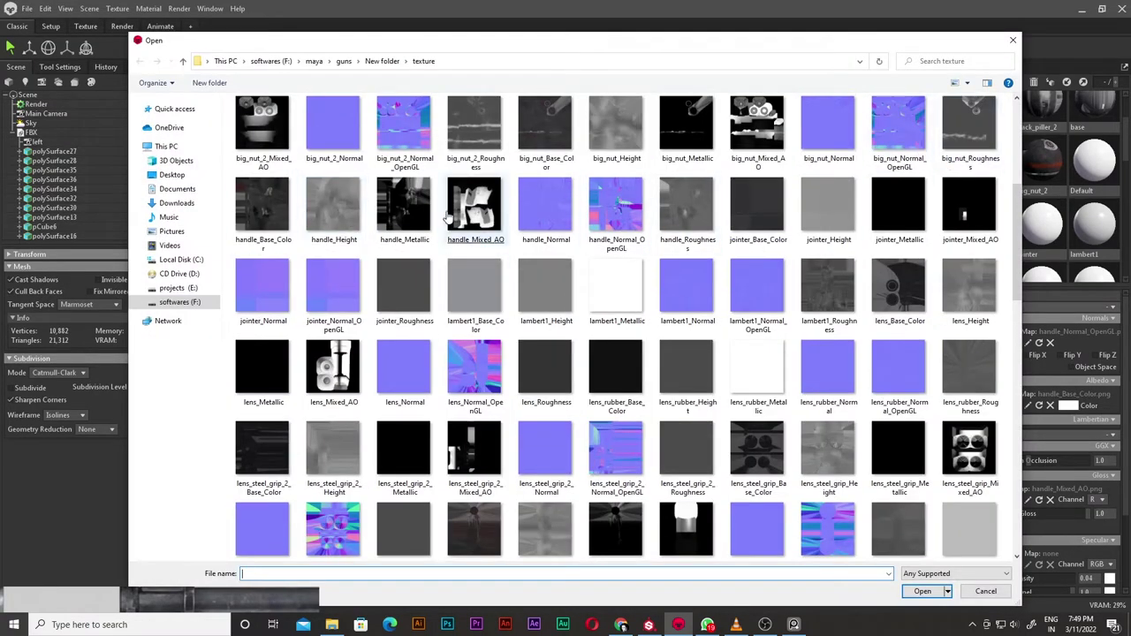
{"action": "double_click", "coordinate": [404, 208]}
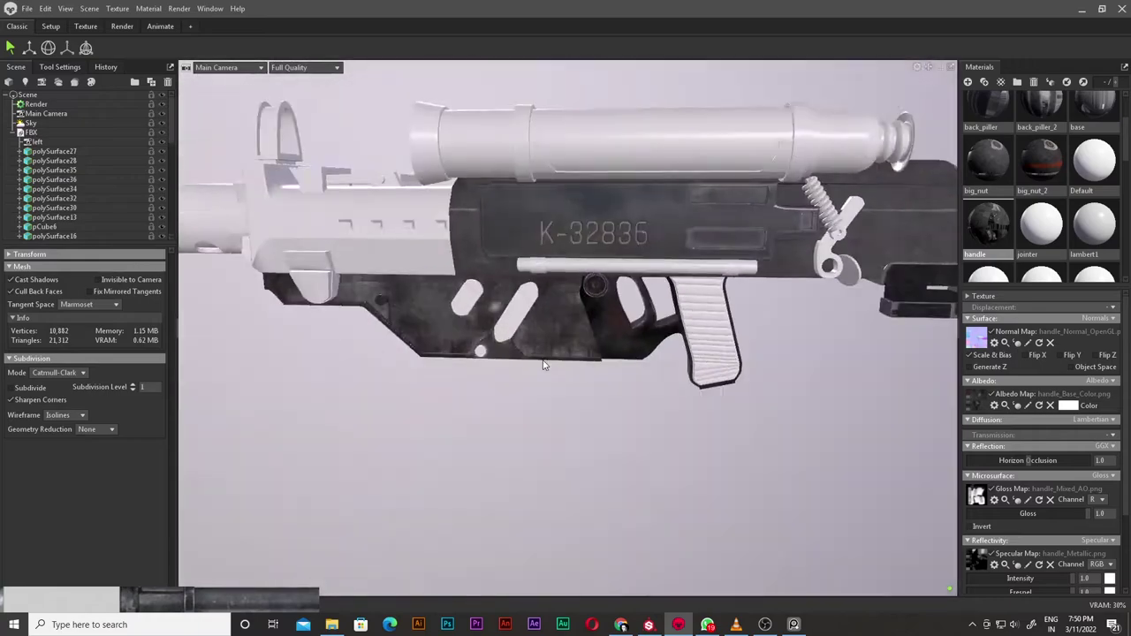
{"action": "mouse_move", "coordinate": [517, 366]}
{"action": "left_mouse_down"}
{"action": "mouse_move", "coordinate": [562, 363]}
{"action": "mouse_move", "coordinate": [530, 353]}
{"action": "left_mouse_up"}
{"action": "scroll", "coordinate": [562, 363], "scroll_direction": "up", "scroll_amount": 3}
{"action": "scroll", "coordinate": [530, 354], "scroll_direction": "down", "scroll_amount": 4}
- Give jointer its Normal_OpenGL, Base_Color, Mixed_AO and Metallic maps as normal, albedo, gloss and specular
{"action": "left_click", "coordinate": [1040, 230]}
{"action": "left_click", "coordinate": [975, 399]}
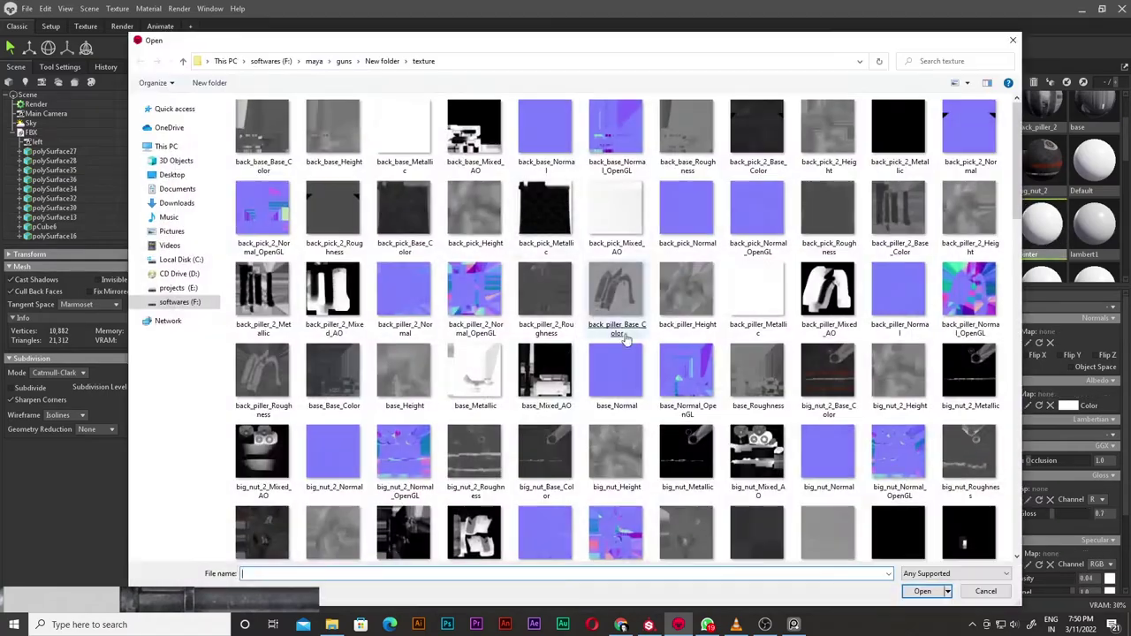
{"action": "scroll", "coordinate": [624, 339], "scroll_direction": "down", "scroll_amount": 3}
{"action": "double_click", "coordinate": [333, 349]}
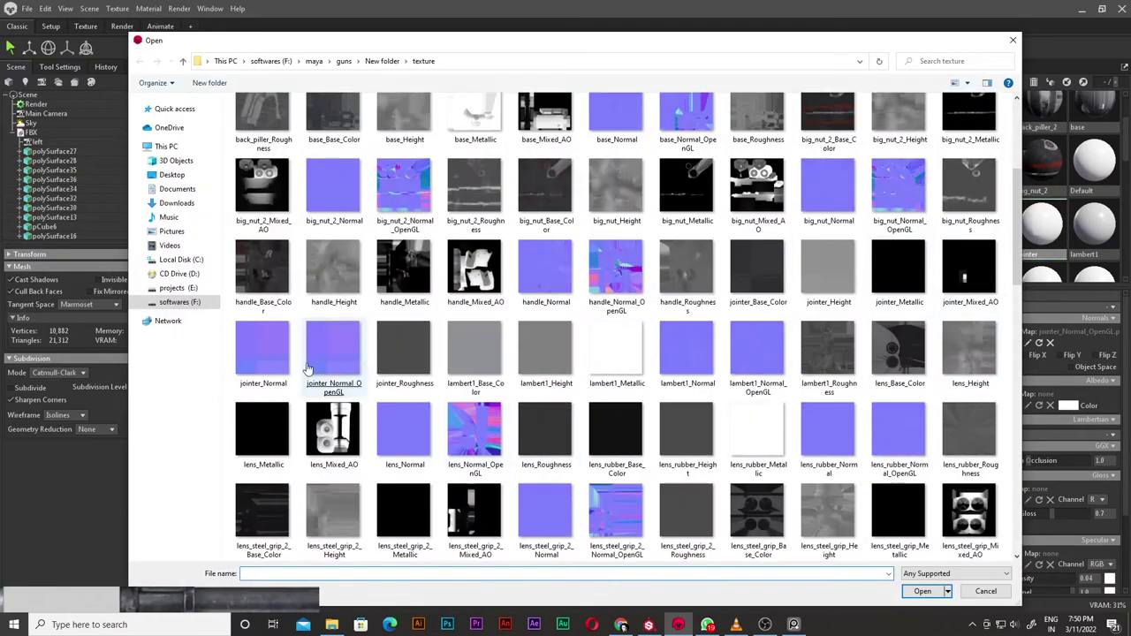
{"action": "double_click", "coordinate": [757, 269]}
{"action": "left_click", "coordinate": [1034, 481]}
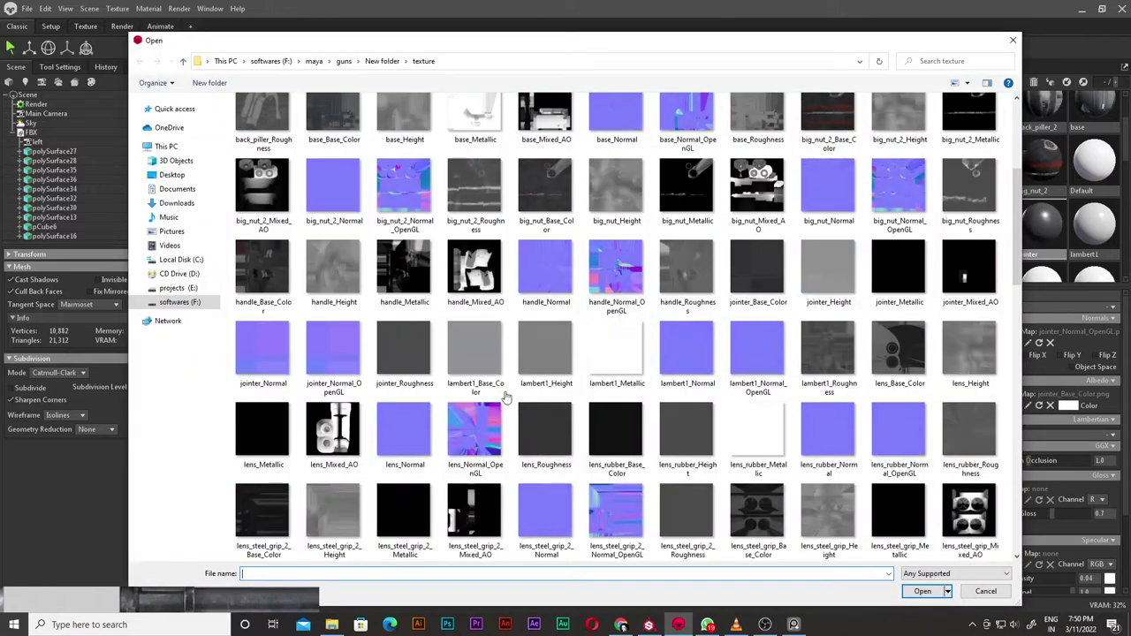
{"action": "double_click", "coordinate": [970, 270]}
{"action": "left_click", "coordinate": [975, 558]}
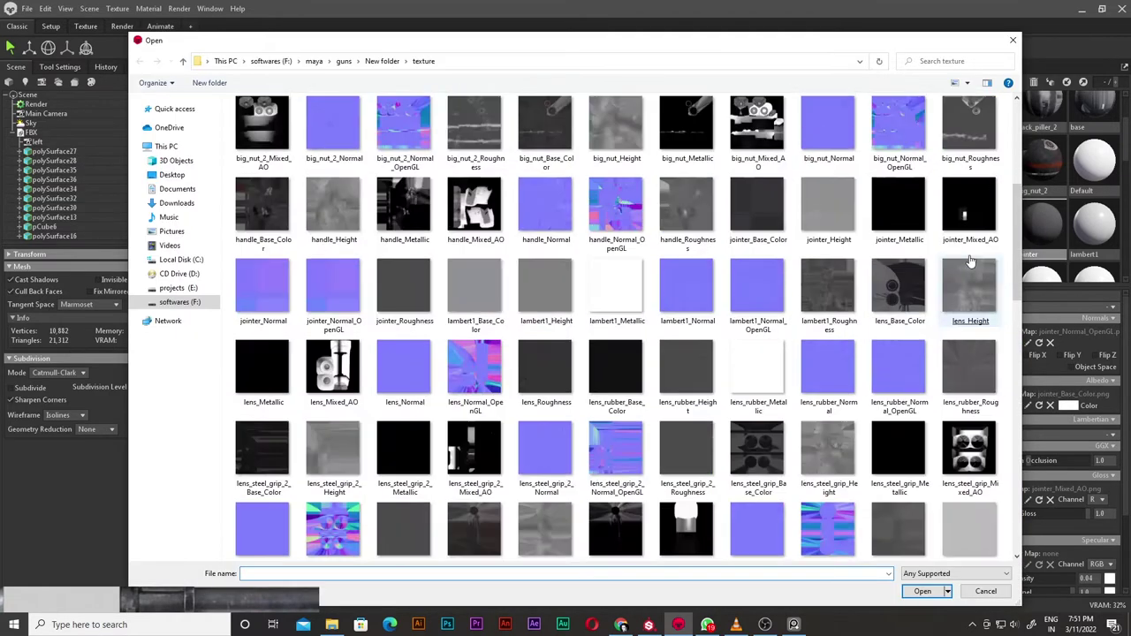
{"action": "double_click", "coordinate": [899, 269]}
- Load lambert1_Normal_OpenGL as lambert1's normal map, plus its base colour texture
{"action": "scroll", "coordinate": [1087, 172], "scroll_direction": "down", "scroll_amount": 2}
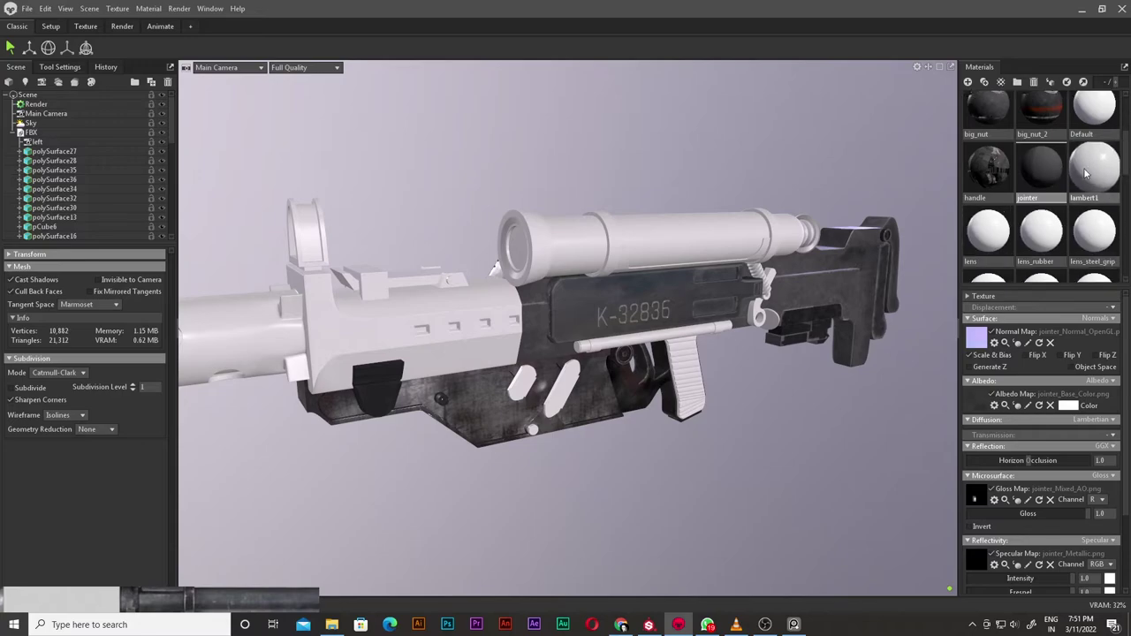
{"action": "left_click", "coordinate": [993, 342]}
{"action": "double_click", "coordinate": [758, 353]}
{"action": "left_click", "coordinate": [1050, 355]}
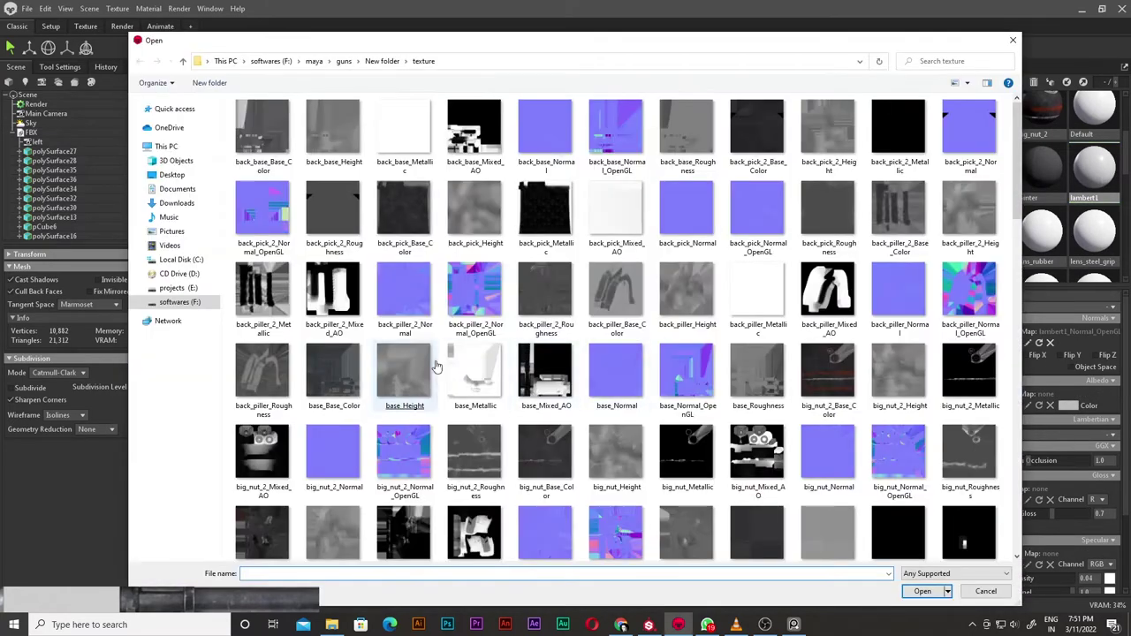
{"action": "scroll", "coordinate": [579, 270], "scroll_direction": "down", "scroll_amount": 5}
{"action": "scroll", "coordinate": [693, 302], "scroll_direction": "up", "scroll_amount": 3}
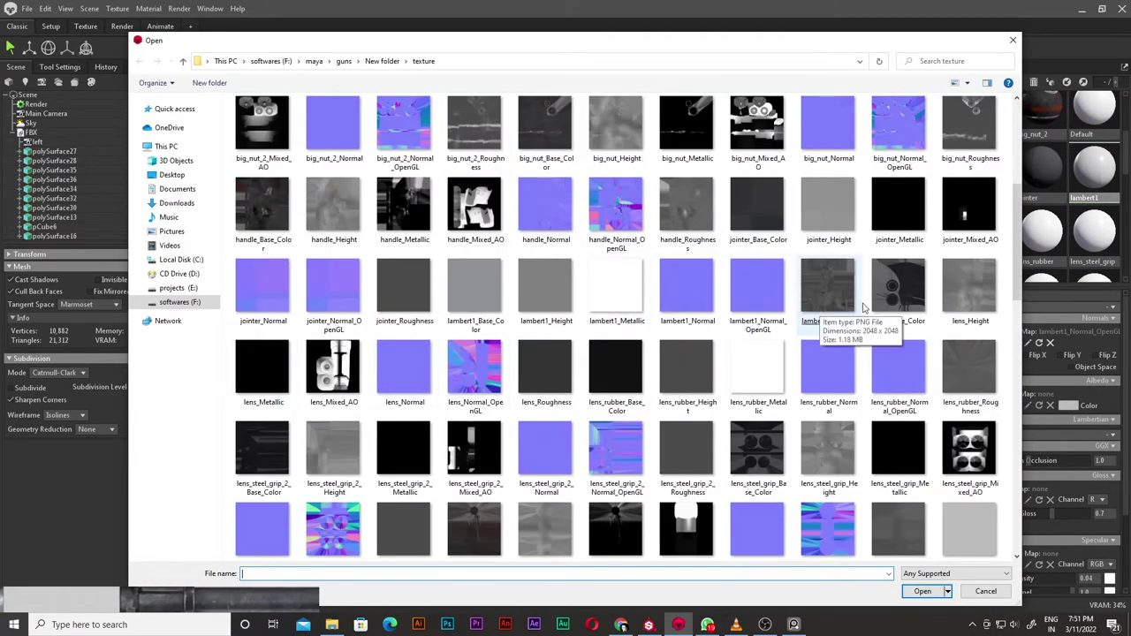
{"action": "scroll", "coordinate": [578, 304], "scroll_direction": "up", "scroll_amount": 1}
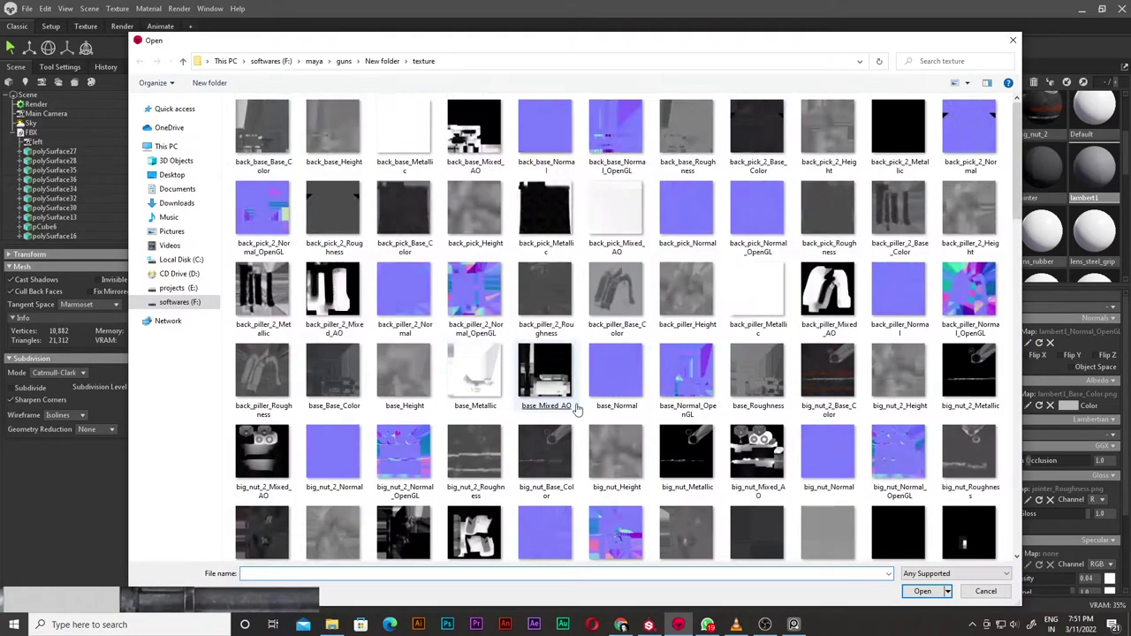
{"action": "double_click", "coordinate": [573, 404]}
- Select the lens material, set its transmission, and load lens_Normal_OpenGL as its normal map
{"action": "left_click", "coordinate": [988, 231]}
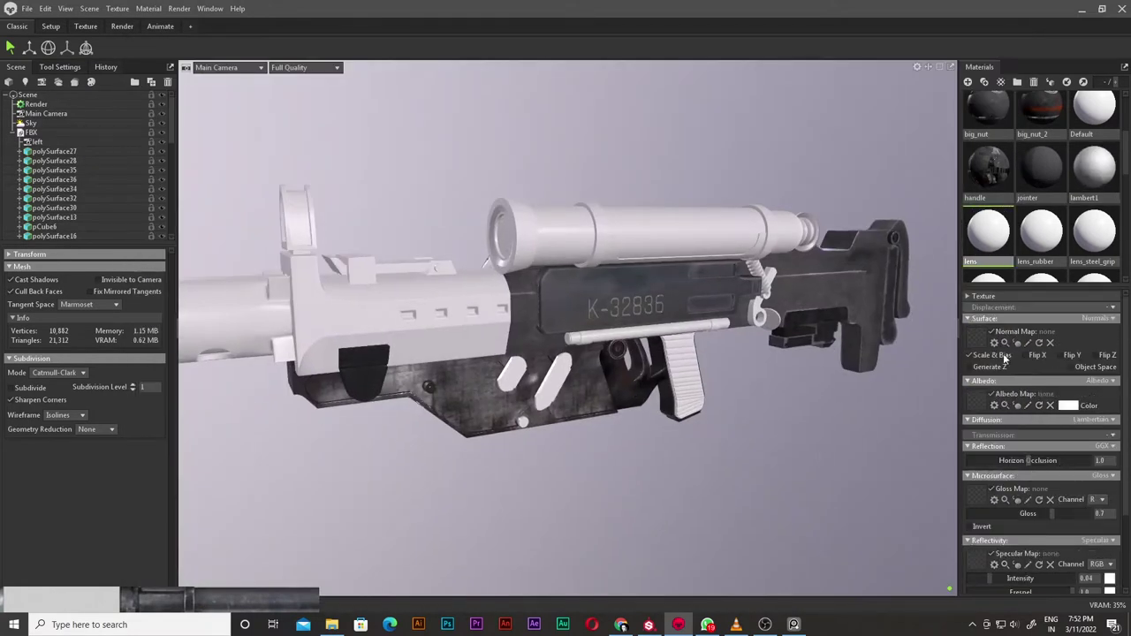
{"action": "left_click", "coordinate": [1032, 239]}
{"action": "left_click_drag", "start_coordinate": [767, 345], "coordinate": [1039, 502]}
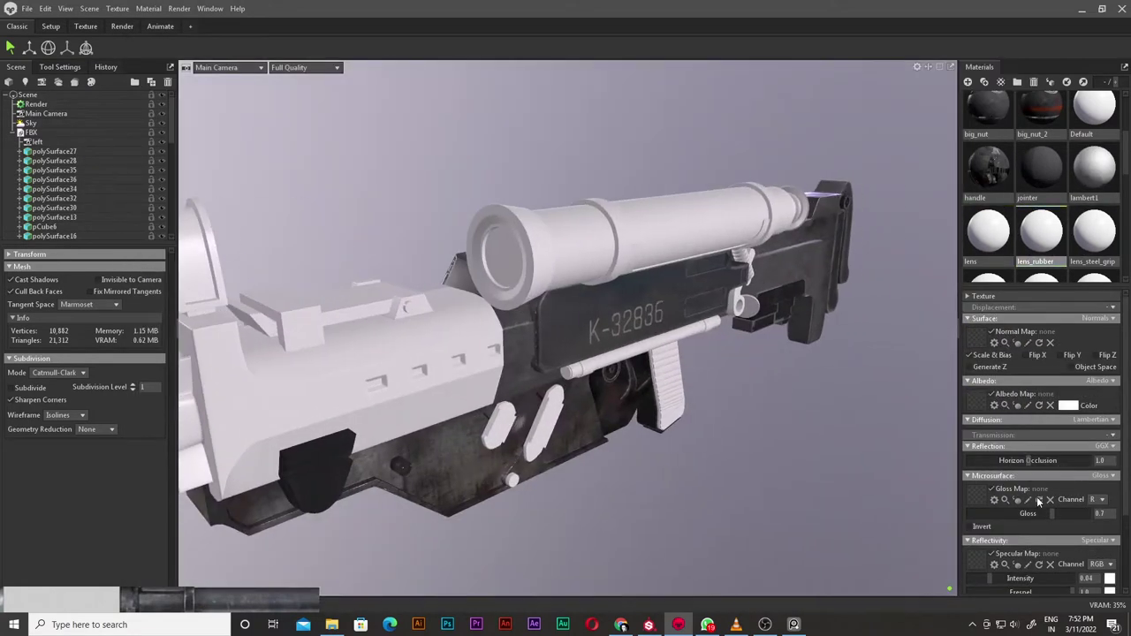
{"action": "left_click", "coordinate": [1092, 470]}
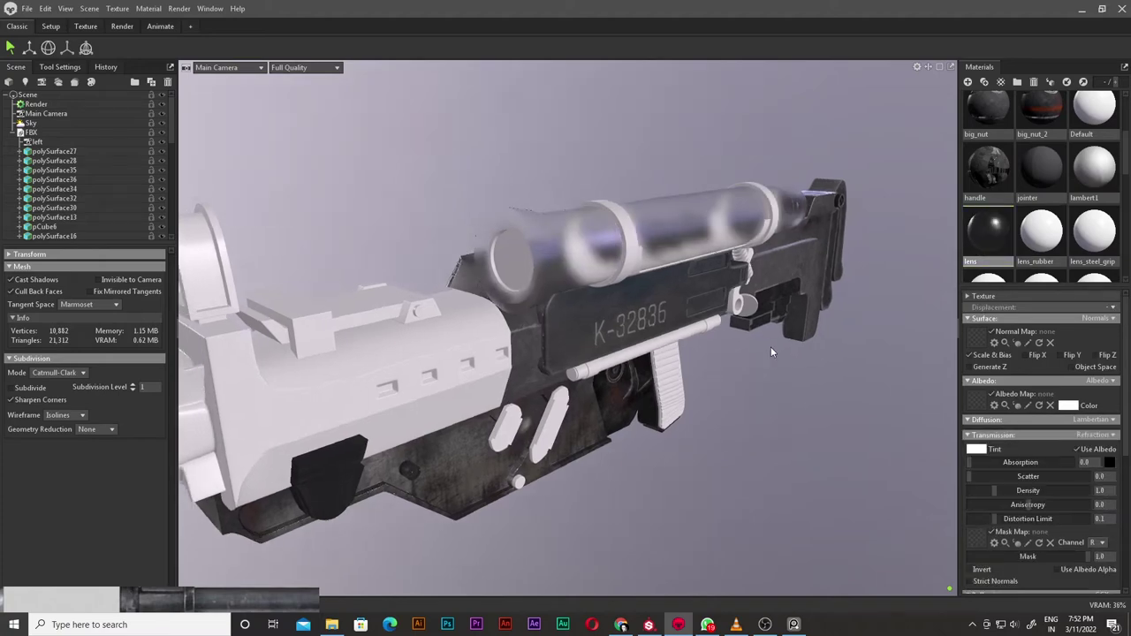
{"action": "left_click_drag", "start_coordinate": [771, 347], "coordinate": [748, 349]}
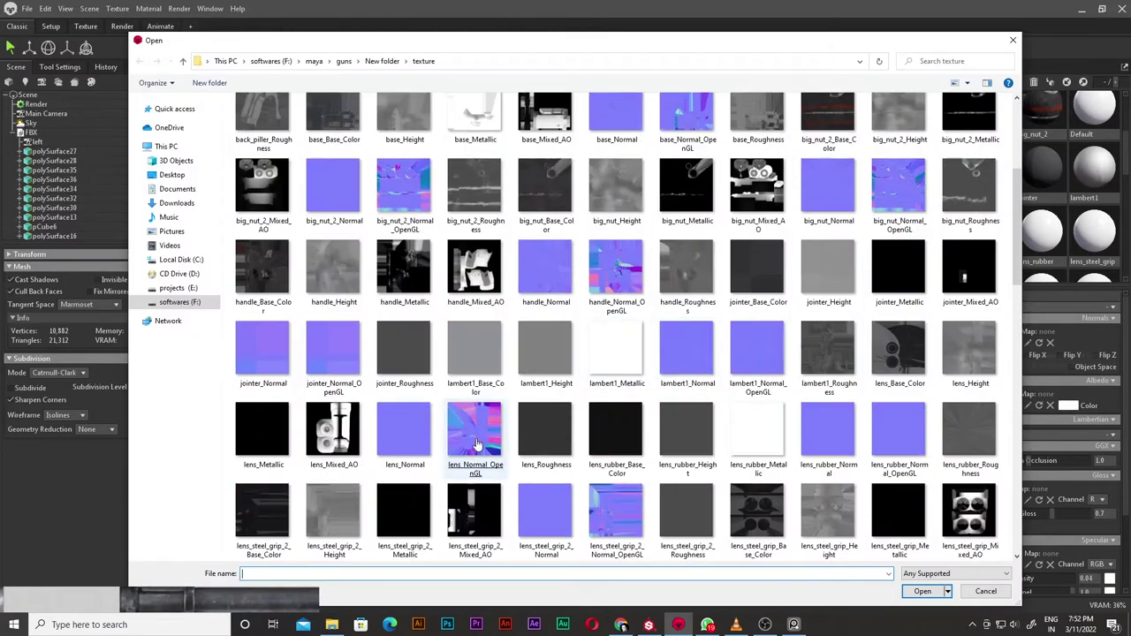
{"action": "double_click", "coordinate": [475, 443]}
{"action": "scroll", "coordinate": [413, 365], "scroll_direction": "down", "scroll_amount": 4}
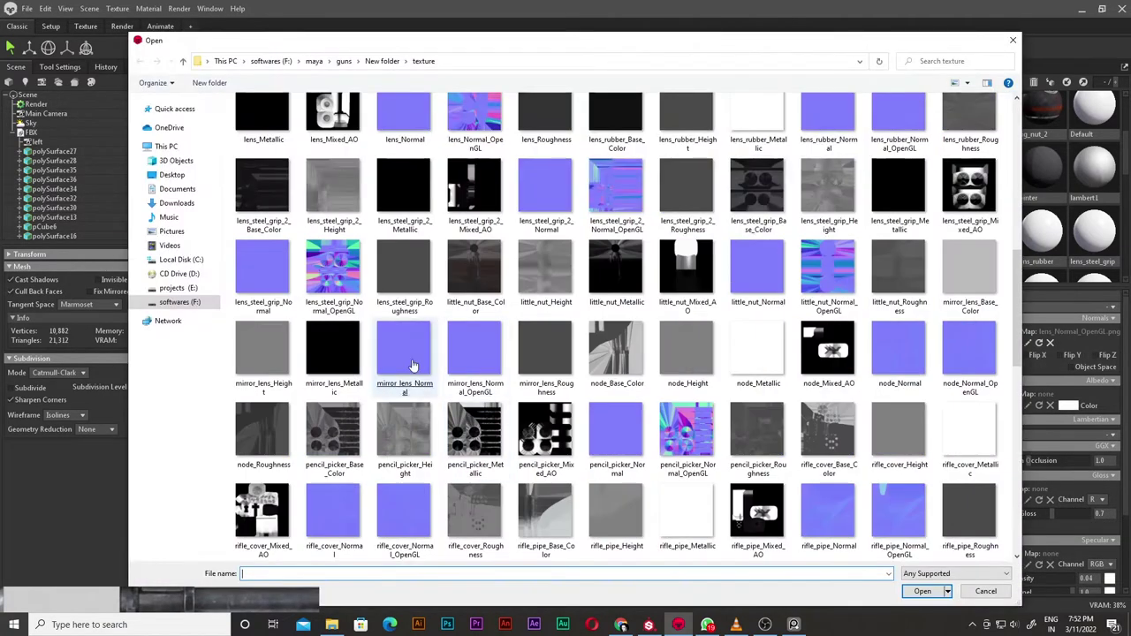
- Try several textures in the lens albedo slot, settling on lens_Base_Color
{"action": "double_click", "coordinate": [730, 210]}
{"action": "left_click", "coordinate": [977, 398]}
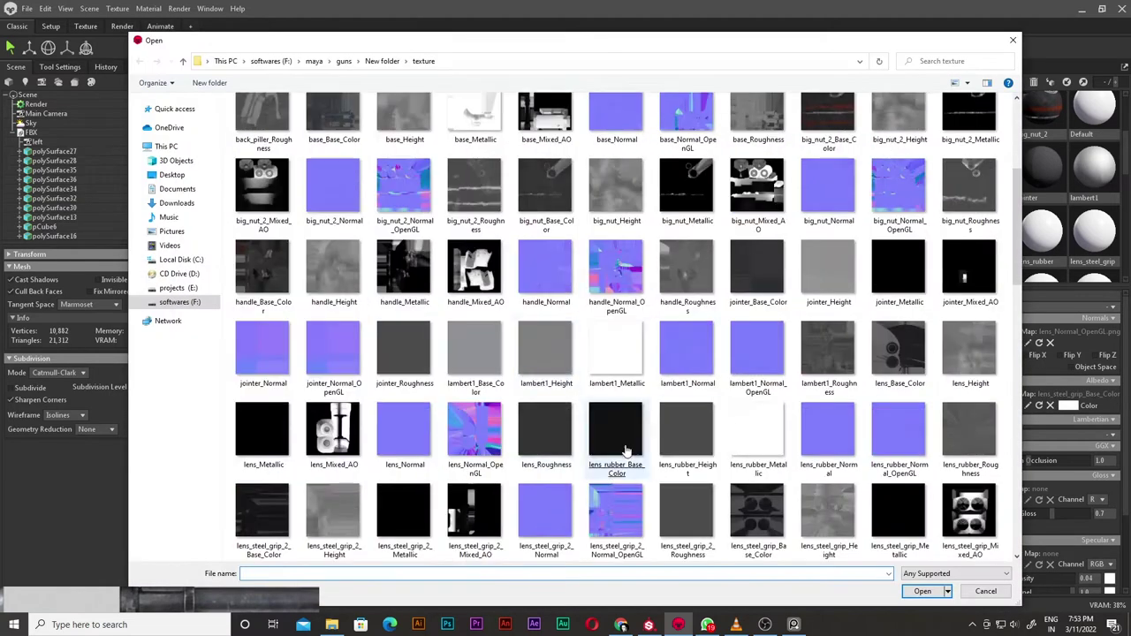
{"action": "double_click", "coordinate": [618, 434]}
{"action": "left_click", "coordinate": [952, 346]}
{"action": "scroll", "coordinate": [700, 313], "scroll_direction": "down", "scroll_amount": 4}
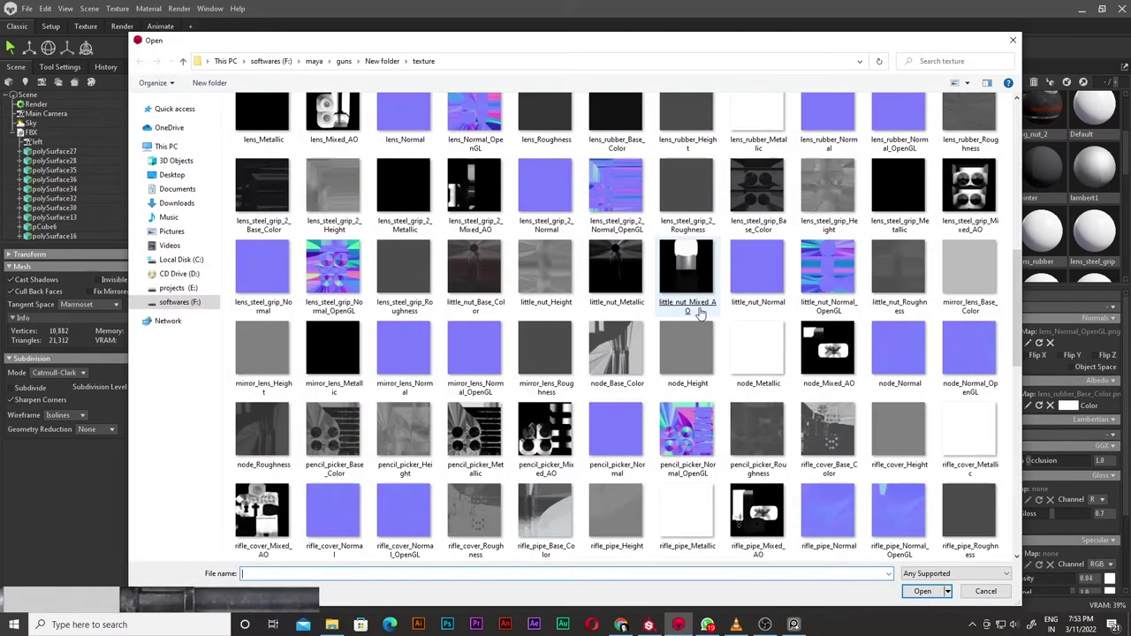
{"action": "double_click", "coordinate": [631, 122]}
{"action": "left_click", "coordinate": [976, 398]}
{"action": "scroll", "coordinate": [669, 428], "scroll_direction": "down", "scroll_amount": 2}
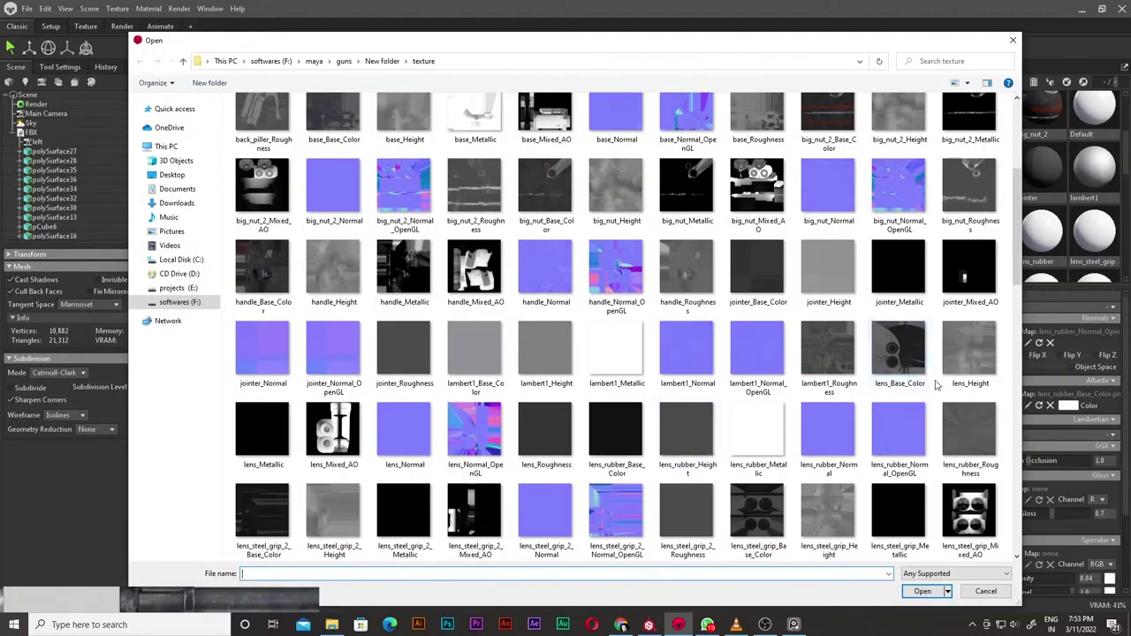
{"action": "double_click", "coordinate": [894, 367]}
- Give the lens lens_Mixed_AO as its gloss map and lens_Metallic as its specular map
{"action": "left_click", "coordinate": [976, 398]}
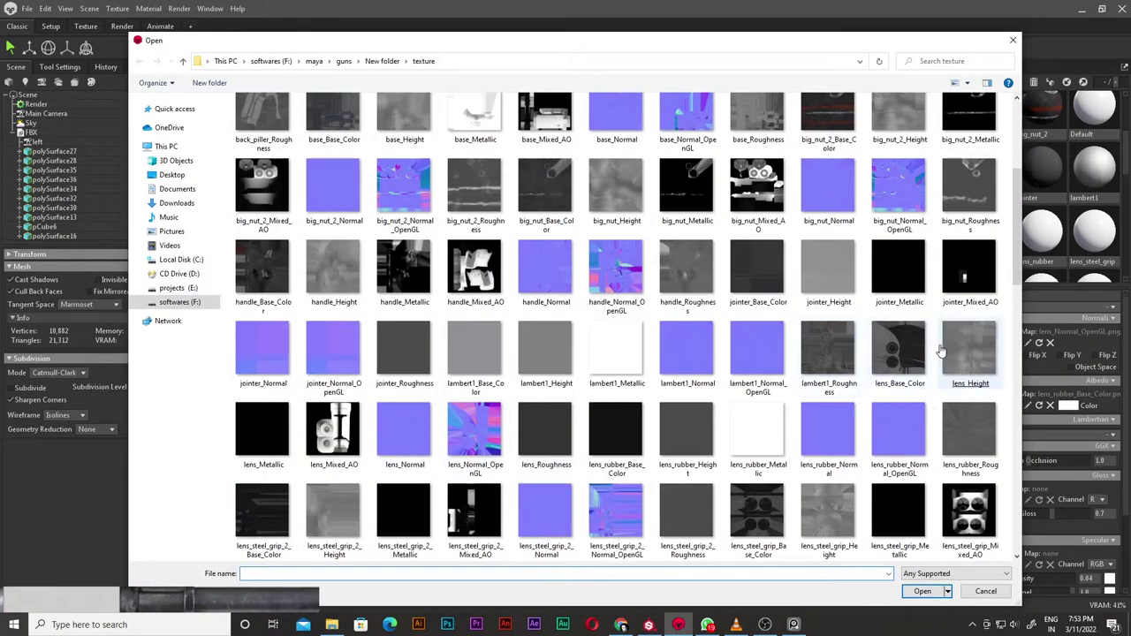
{"action": "double_click", "coordinate": [941, 352]}
{"action": "left_click", "coordinate": [976, 399]}
{"action": "double_click", "coordinate": [320, 450]}
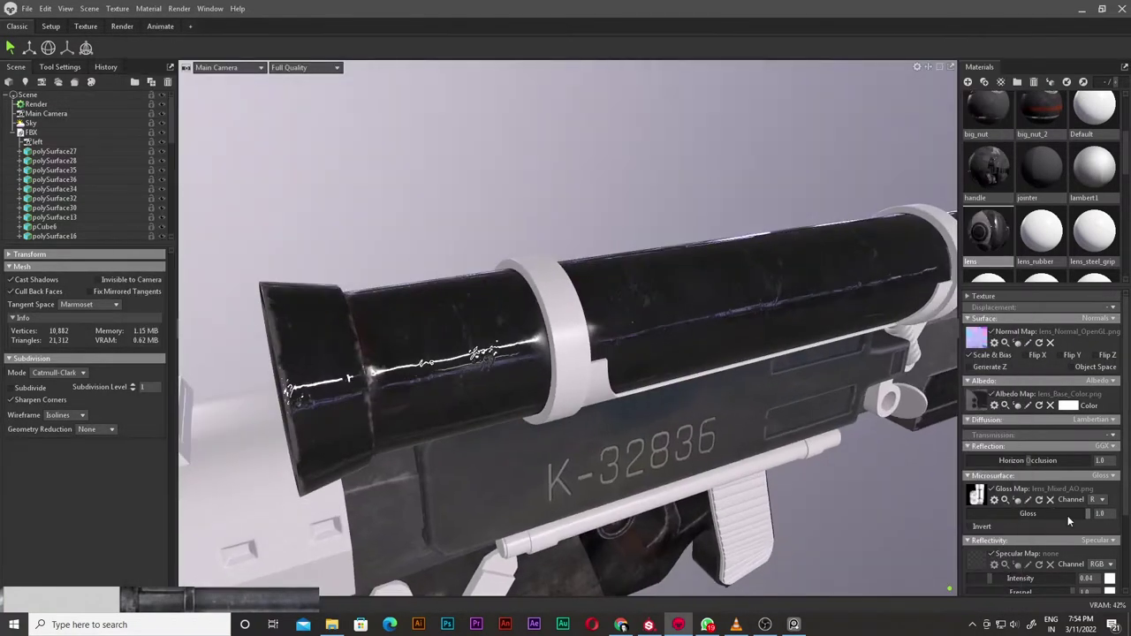
{"action": "left_click", "coordinate": [976, 562]}
{"action": "double_click", "coordinate": [283, 427]}
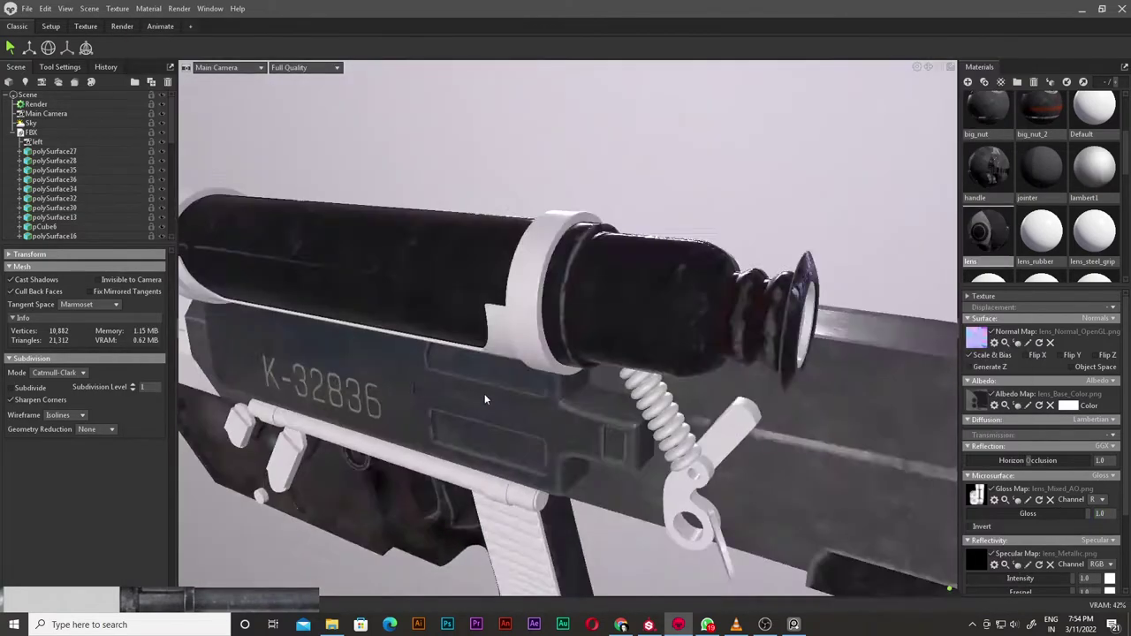
- Orbit around the scope to check the lens textures, then browse for a lens_rubber texture
{"action": "mouse_move", "coordinate": [484, 394]}
{"action": "left_mouse_down"}
{"action": "mouse_move", "coordinate": [684, 421]}
{"action": "mouse_move", "coordinate": [656, 436]}
{"action": "mouse_move", "coordinate": [561, 368]}
{"action": "left_mouse_up"}
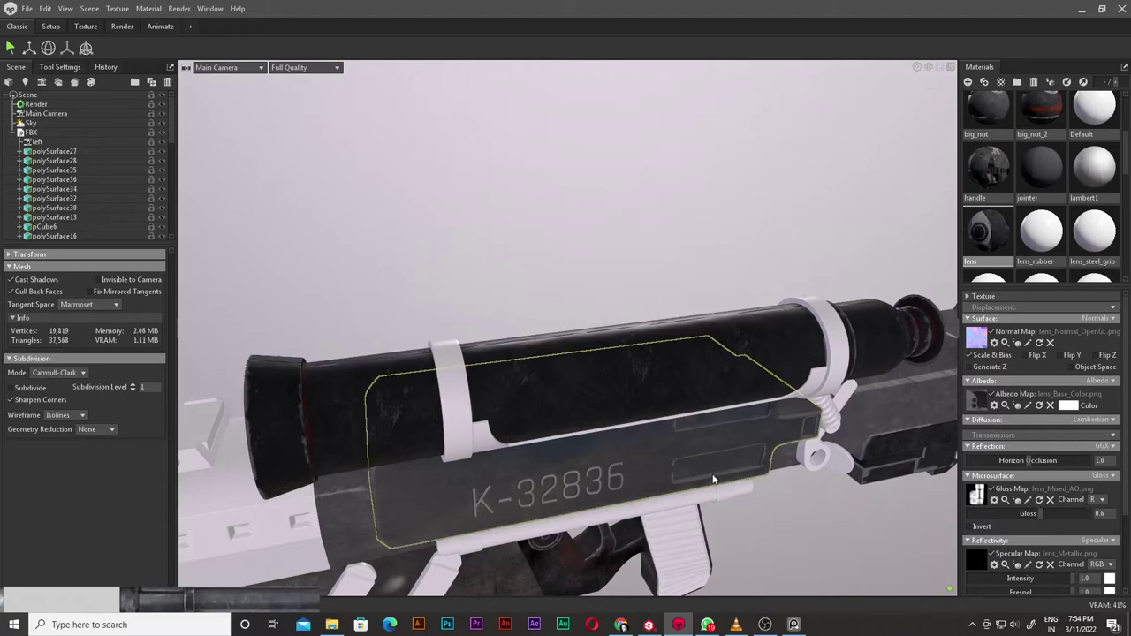
{"action": "mouse_move", "coordinate": [714, 480]}
{"action": "left_mouse_down"}
{"action": "mouse_move", "coordinate": [907, 497]}
{"action": "mouse_move", "coordinate": [603, 423]}
{"action": "left_mouse_up"}
{"action": "scroll", "coordinate": [603, 422], "scroll_direction": "down", "scroll_amount": 3}
{"action": "scroll", "coordinate": [615, 422], "scroll_direction": "up", "scroll_amount": 3}
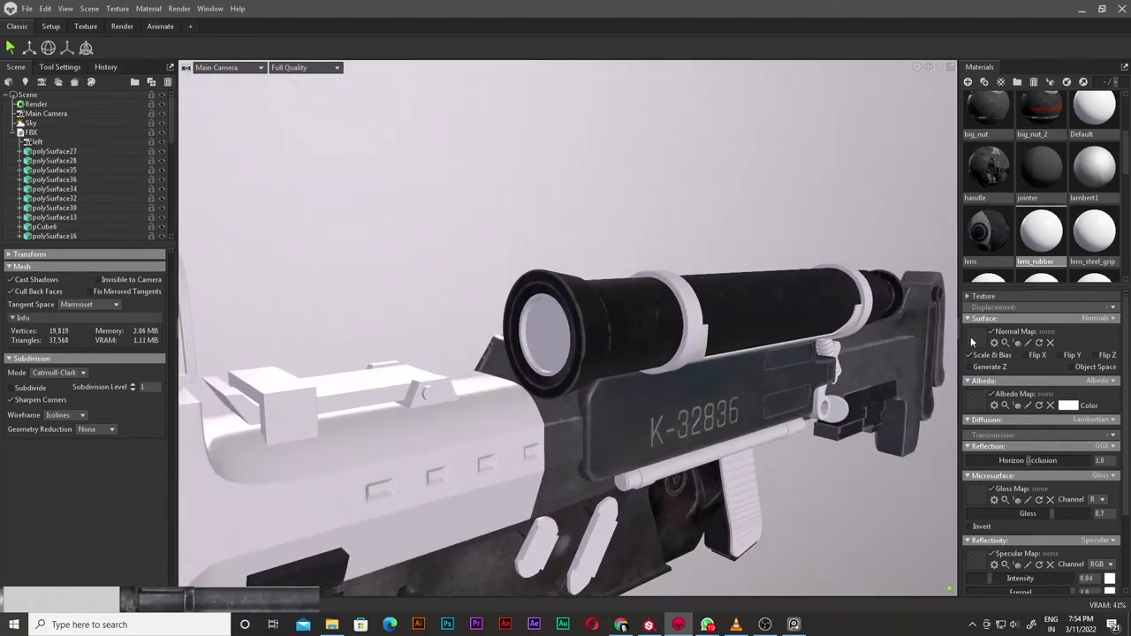
{"action": "left_click", "coordinate": [975, 336]}
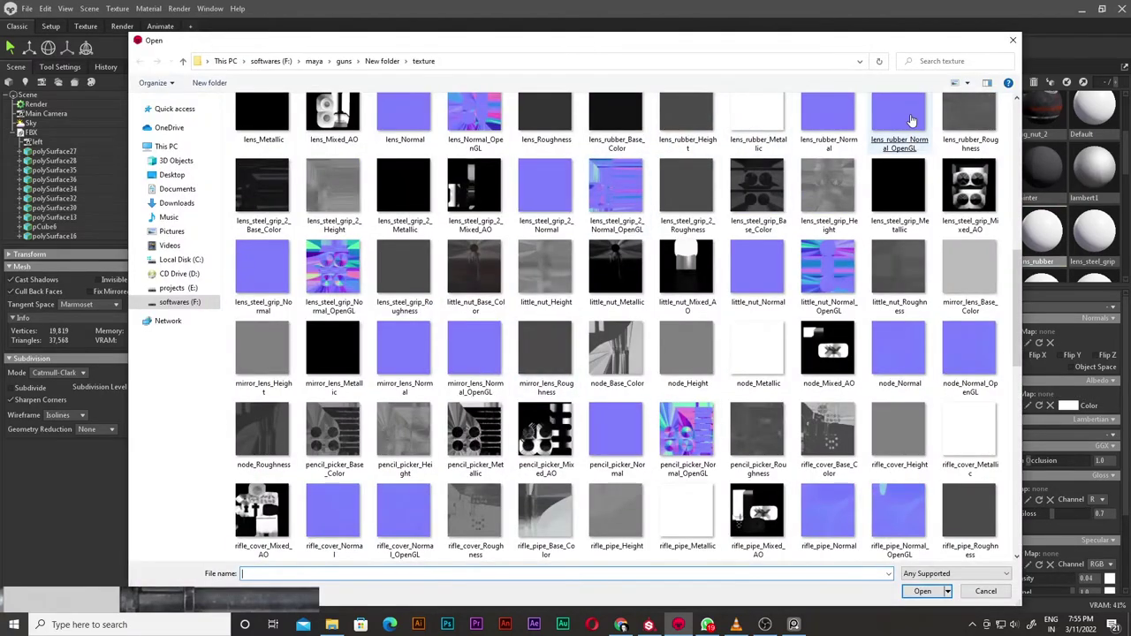
- Load lens_rubber_Metallic as the rubber's specular map and lower specular intensity to 0.001
{"action": "scroll", "coordinate": [678, 397], "scroll_direction": "up", "scroll_amount": 5}
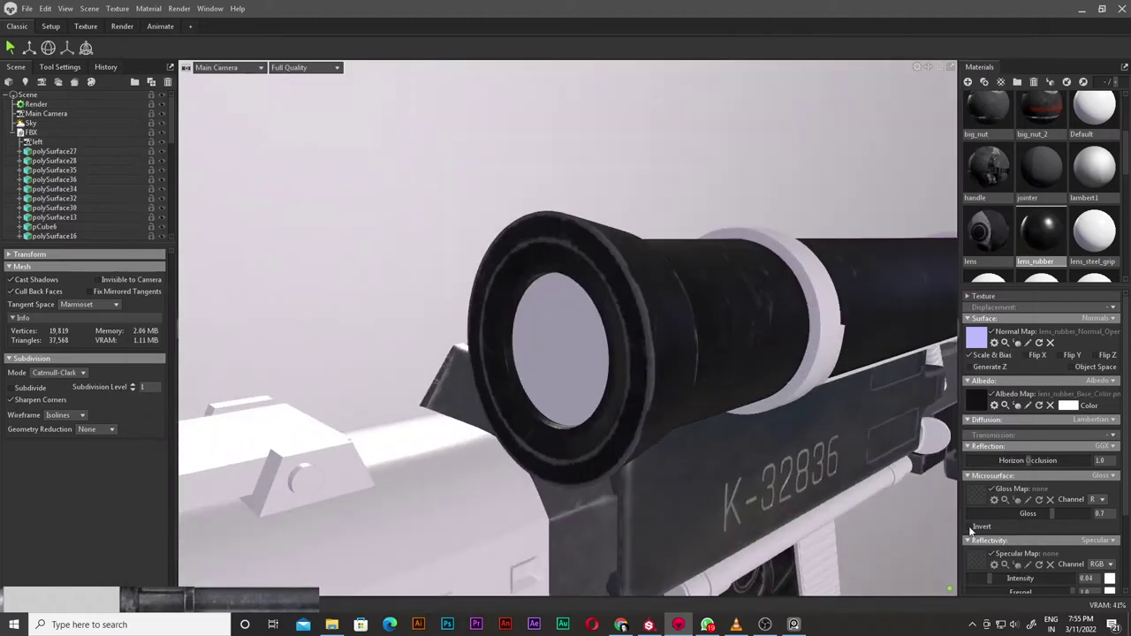
{"action": "scroll", "coordinate": [619, 433], "scroll_direction": "down", "scroll_amount": 5}
{"action": "scroll", "coordinate": [714, 341], "scroll_direction": "up", "scroll_amount": 3}
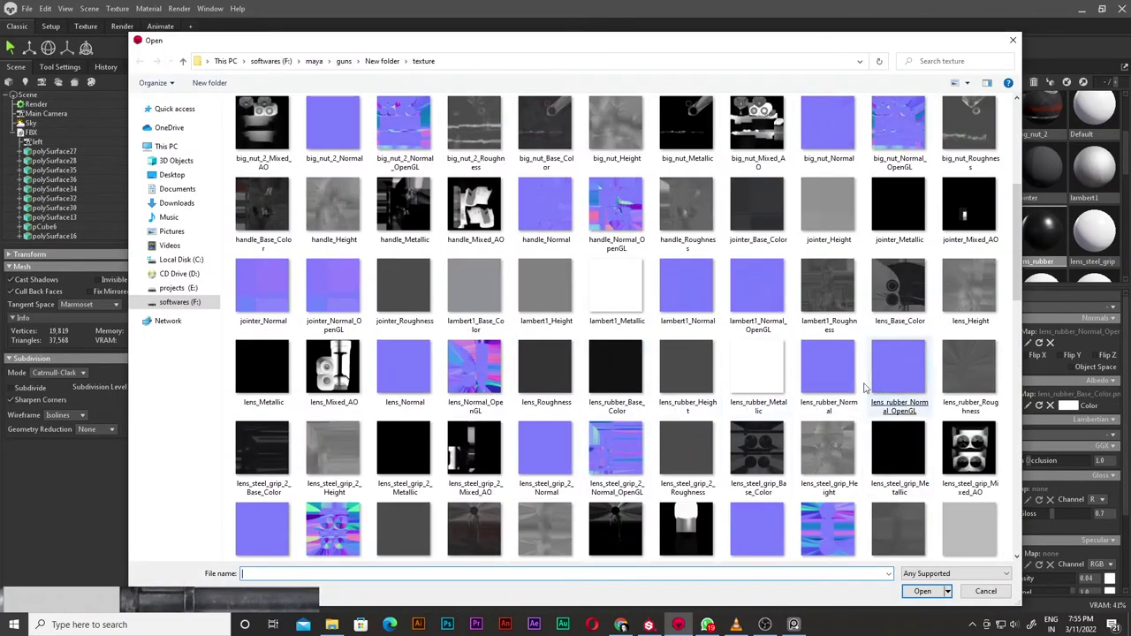
{"action": "double_click", "coordinate": [756, 403]}
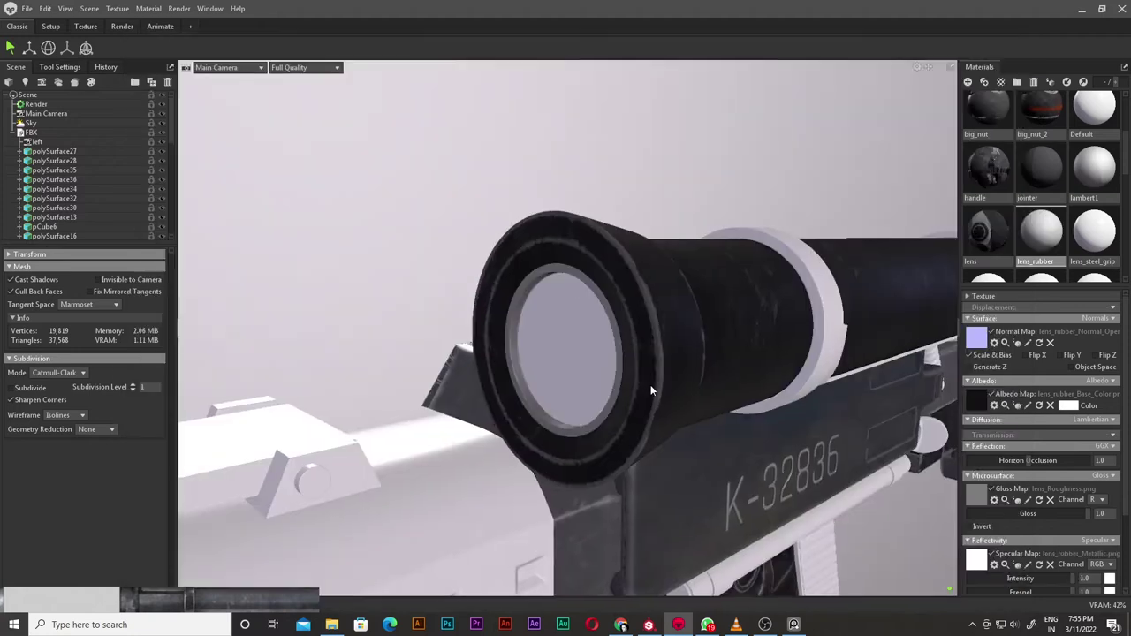
{"action": "scroll", "coordinate": [650, 389], "scroll_direction": "up", "scroll_amount": 3}
{"action": "left_click_drag", "start_coordinate": [1051, 579], "coordinate": [972, 579]}
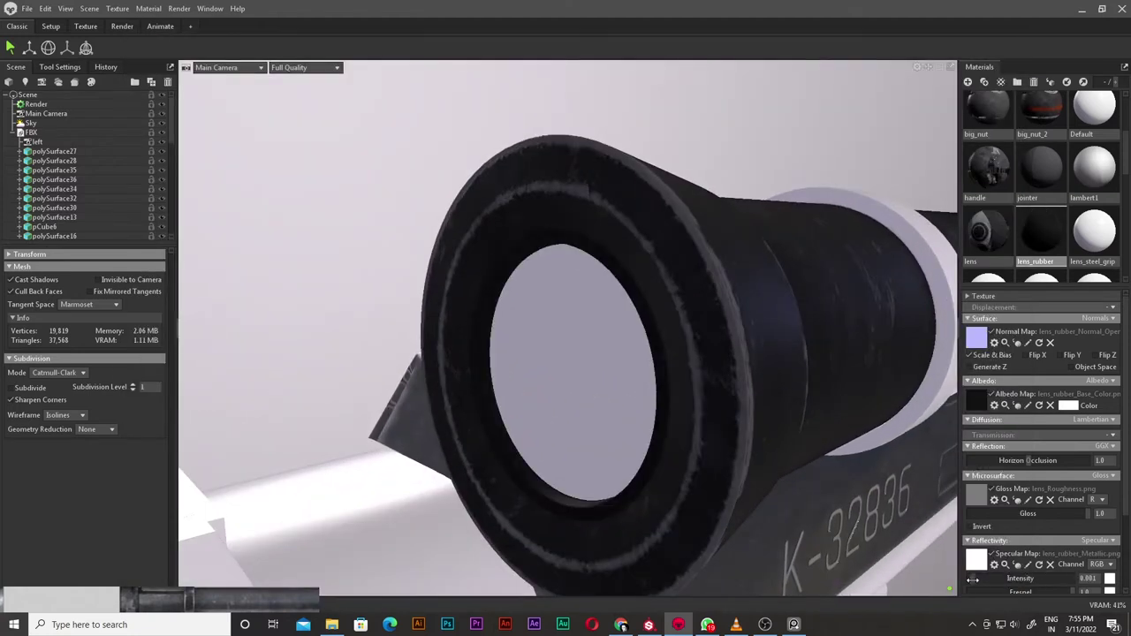
{"action": "mouse_move", "coordinate": [754, 461]}
{"action": "left_mouse_down"}
{"action": "mouse_move", "coordinate": [560, 432]}
{"action": "mouse_move", "coordinate": [651, 366]}
{"action": "left_mouse_up"}
{"action": "scroll", "coordinate": [559, 432], "scroll_direction": "down", "scroll_amount": 5}
- Select the lens_steel_grip material and browse the lens_steel_grip_2 textures for its albedo
{"action": "left_click", "coordinate": [1094, 234]}
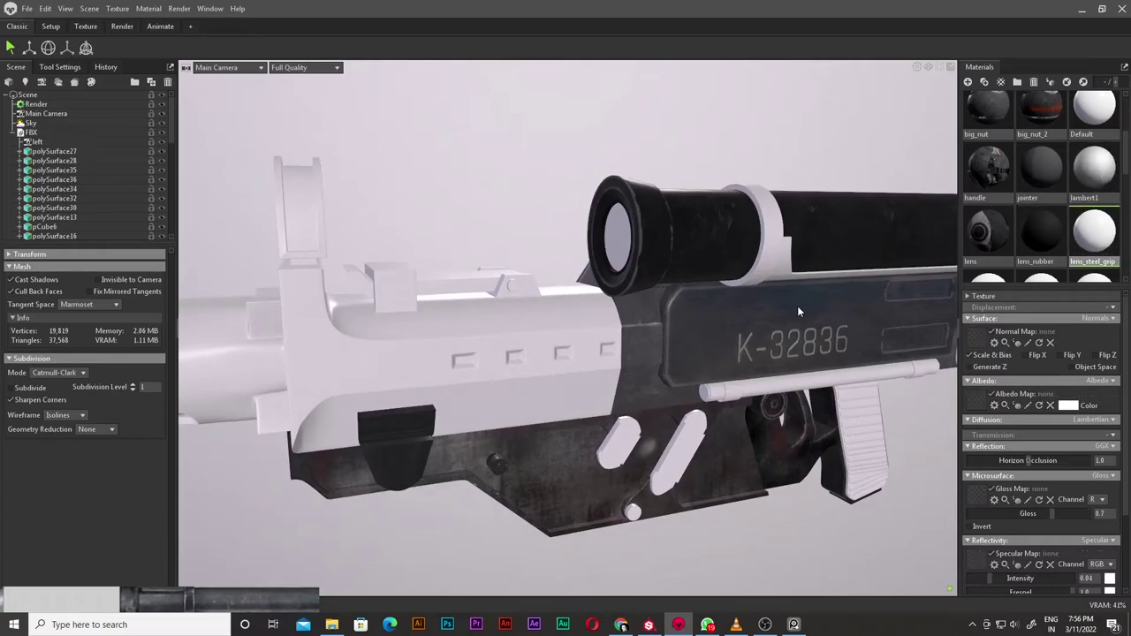
{"action": "left_click", "coordinate": [976, 337]}
{"action": "scroll", "coordinate": [647, 281], "scroll_direction": "down", "scroll_amount": 5}
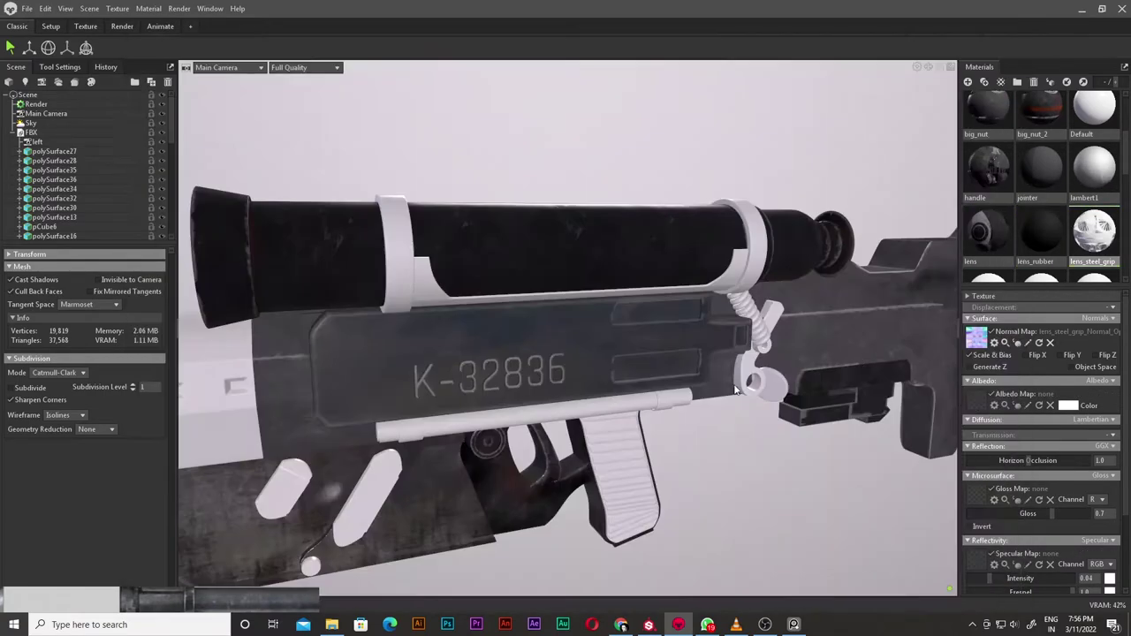
{"action": "scroll", "coordinate": [419, 292], "scroll_direction": "down", "scroll_amount": 5}
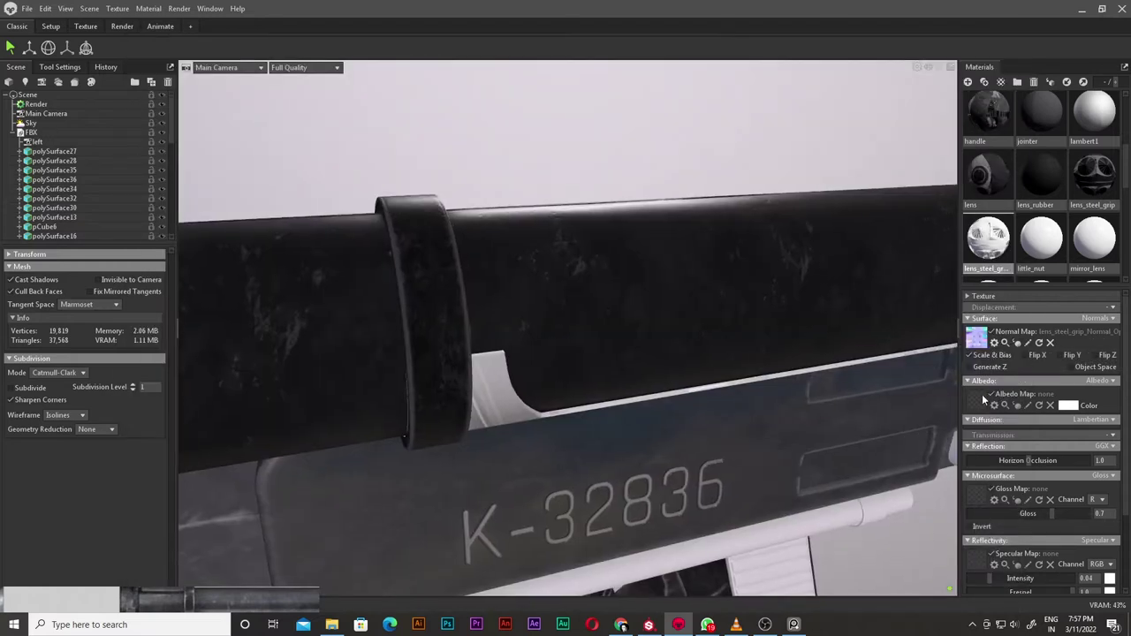
{"action": "left_click", "coordinate": [984, 400]}
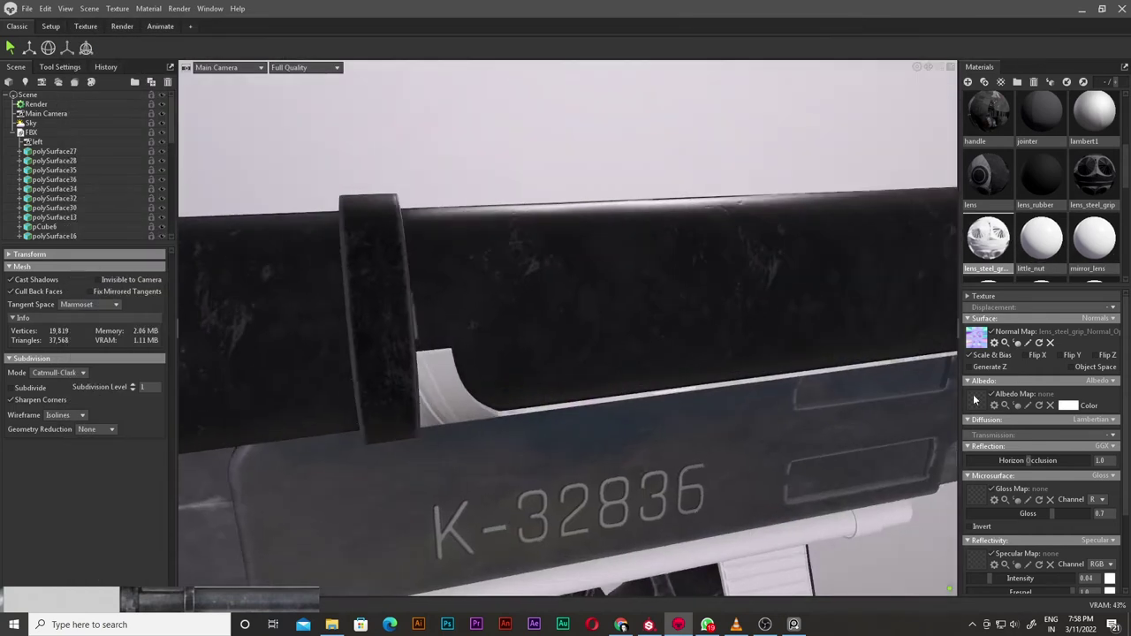
- Load the lens_steel_grip_2 Metallic map into the steel grip's specular slot
{"action": "left_click", "coordinate": [975, 400]}
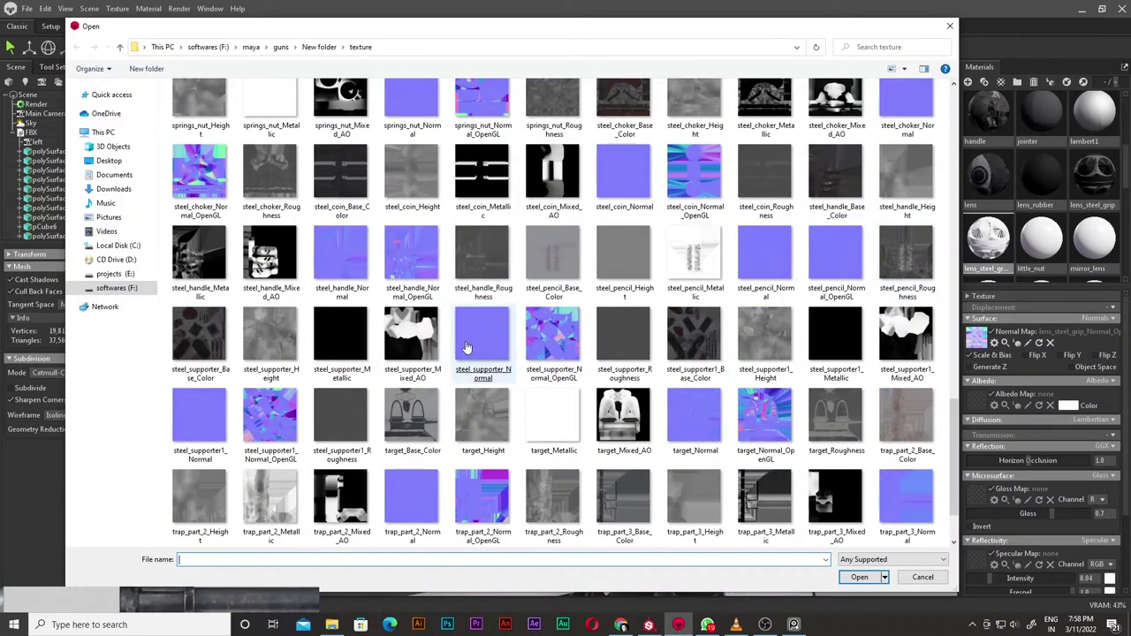
{"action": "scroll", "coordinate": [661, 210], "scroll_direction": "up", "scroll_amount": 5}
{"action": "scroll", "coordinate": [661, 210], "scroll_direction": "up", "scroll_amount": 5}
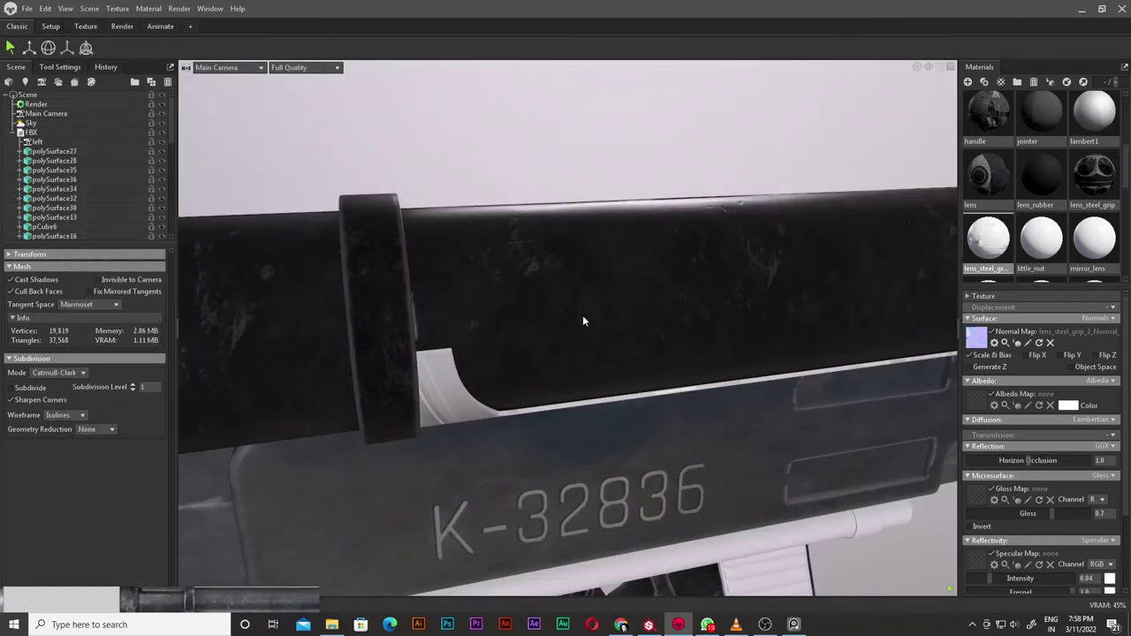
{"action": "scroll", "coordinate": [582, 238], "scroll_direction": "up", "scroll_amount": 5}
{"action": "scroll", "coordinate": [202, 501], "scroll_direction": "up", "scroll_amount": 3}
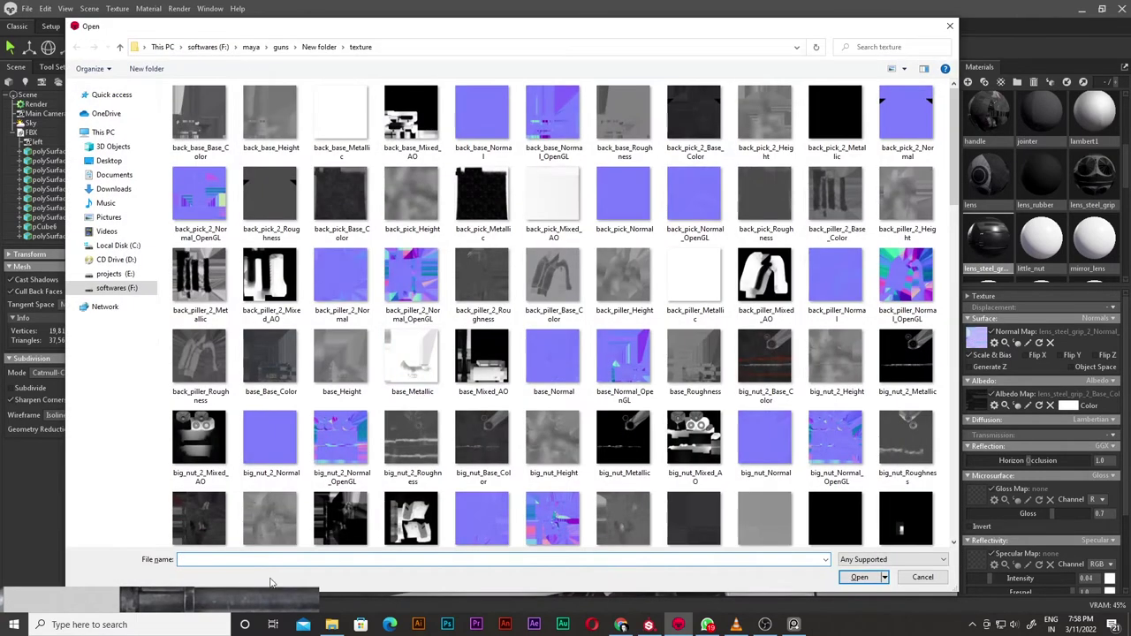
{"action": "scroll", "coordinate": [570, 462], "scroll_direction": "down", "scroll_amount": 3}
{"action": "scroll", "coordinate": [495, 455], "scroll_direction": "down", "scroll_amount": 2}
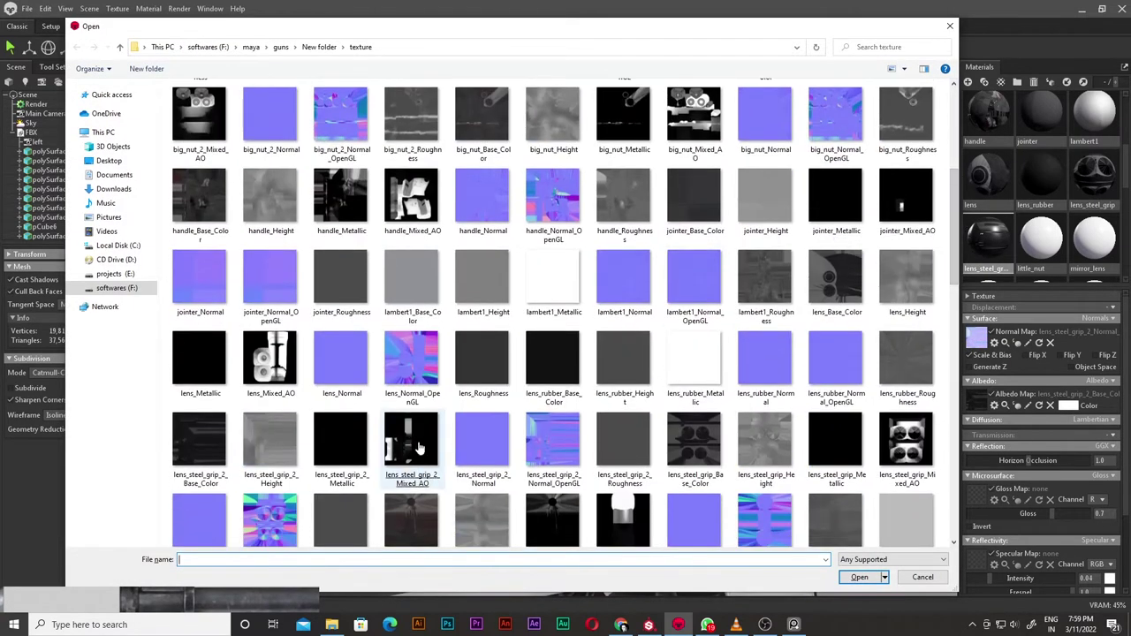
{"action": "scroll", "coordinate": [400, 380], "scroll_direction": "down", "scroll_amount": 3}
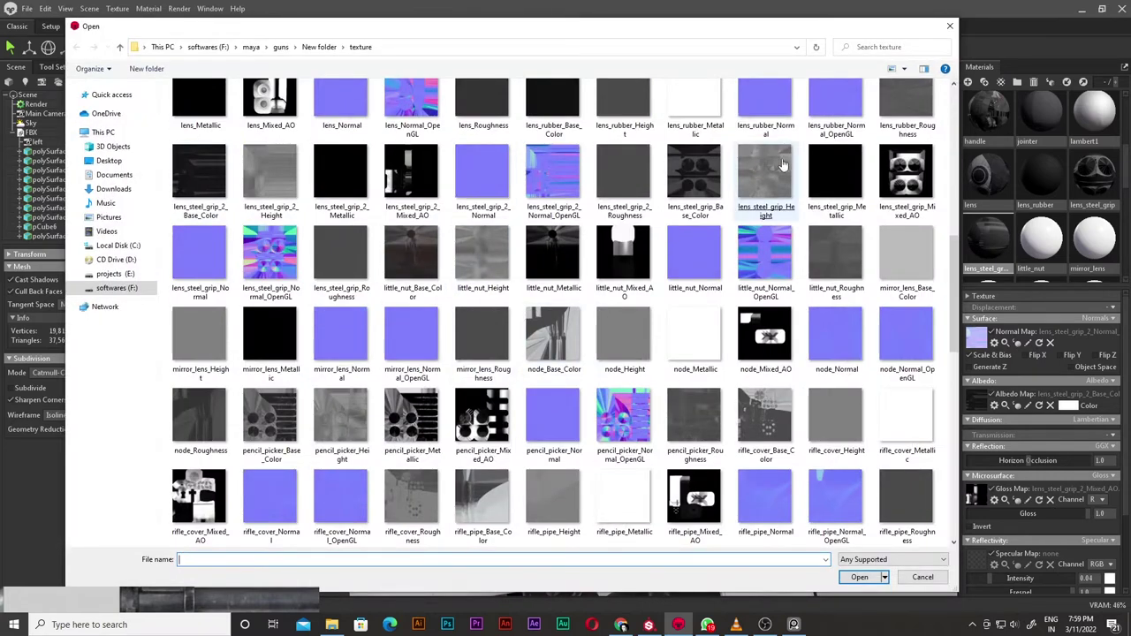
{"action": "double_click", "coordinate": [427, 166]}
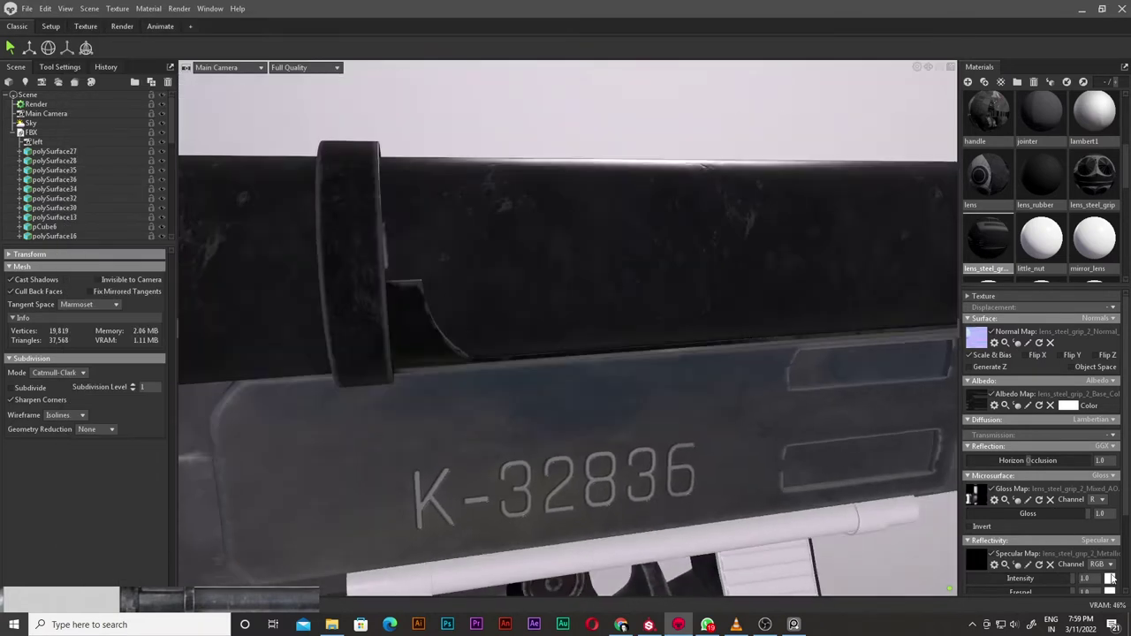
- Orbit to a side view of the rifle and select the little_nut material
{"action": "left_click", "coordinate": [1076, 510]}
{"action": "scroll", "coordinate": [574, 360], "scroll_direction": "up", "scroll_amount": 3}
{"action": "scroll", "coordinate": [574, 360], "scroll_direction": "down", "scroll_amount": 3}
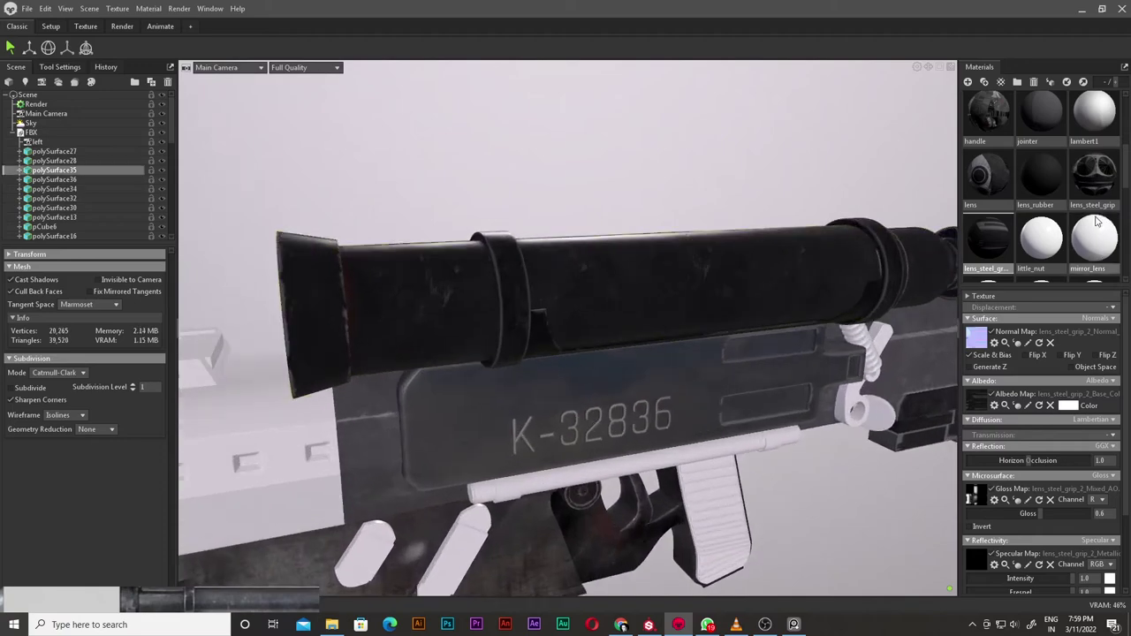
{"action": "left_click_drag", "start_coordinate": [570, 384], "coordinate": [559, 349]}
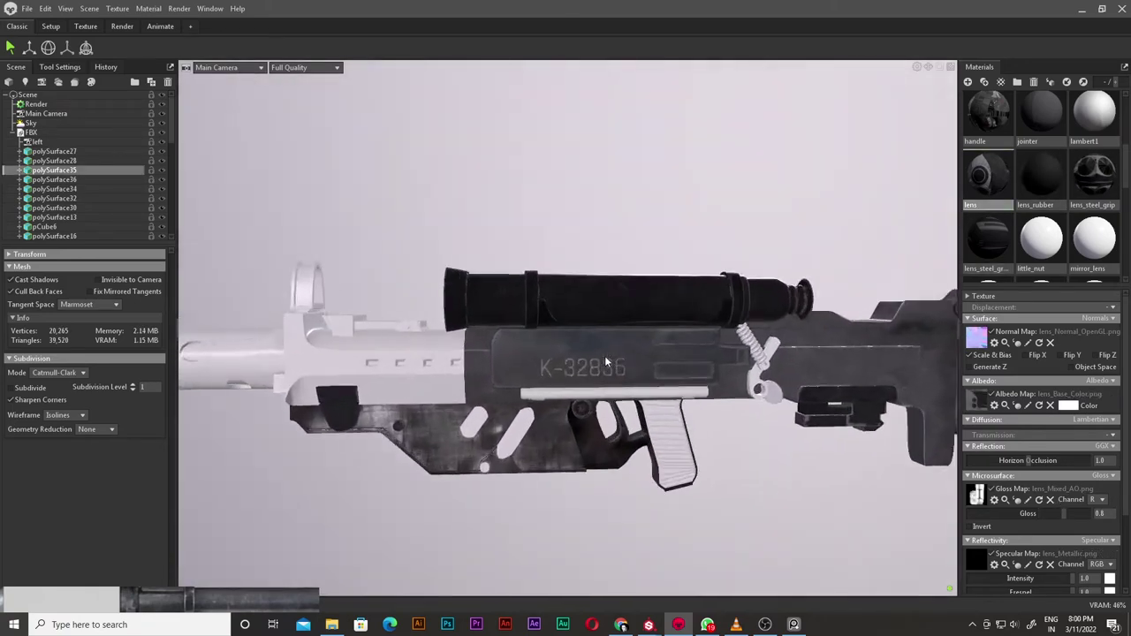
{"action": "scroll", "coordinate": [605, 311], "scroll_direction": "up", "scroll_amount": 5}
{"action": "scroll", "coordinate": [604, 311], "scroll_direction": "down", "scroll_amount": 8}
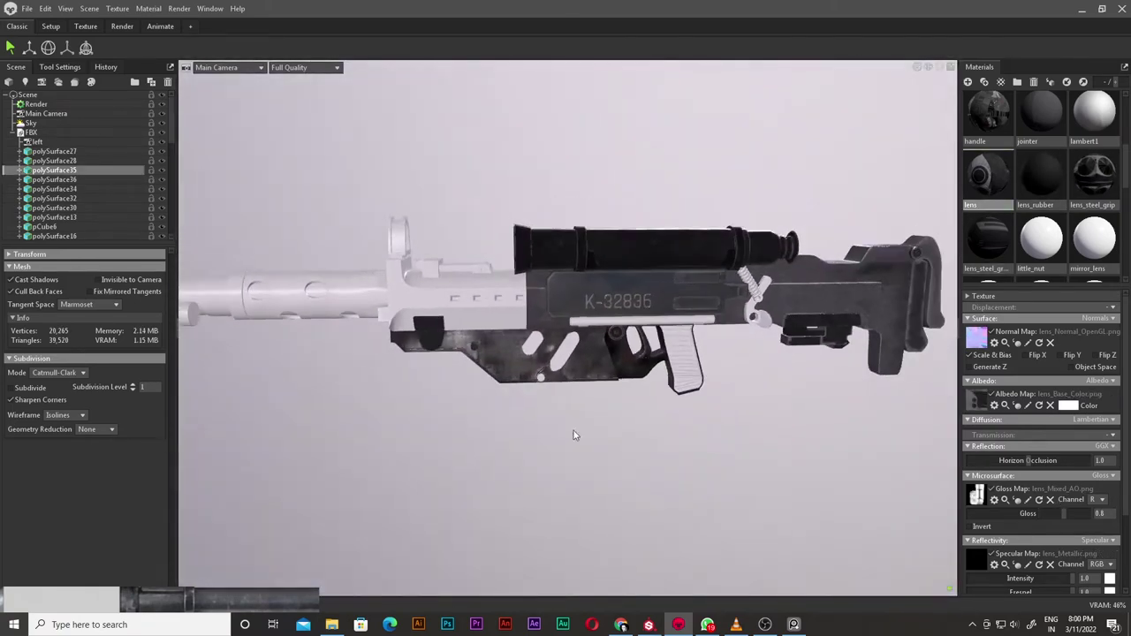
{"action": "left_click", "coordinate": [518, 320]}
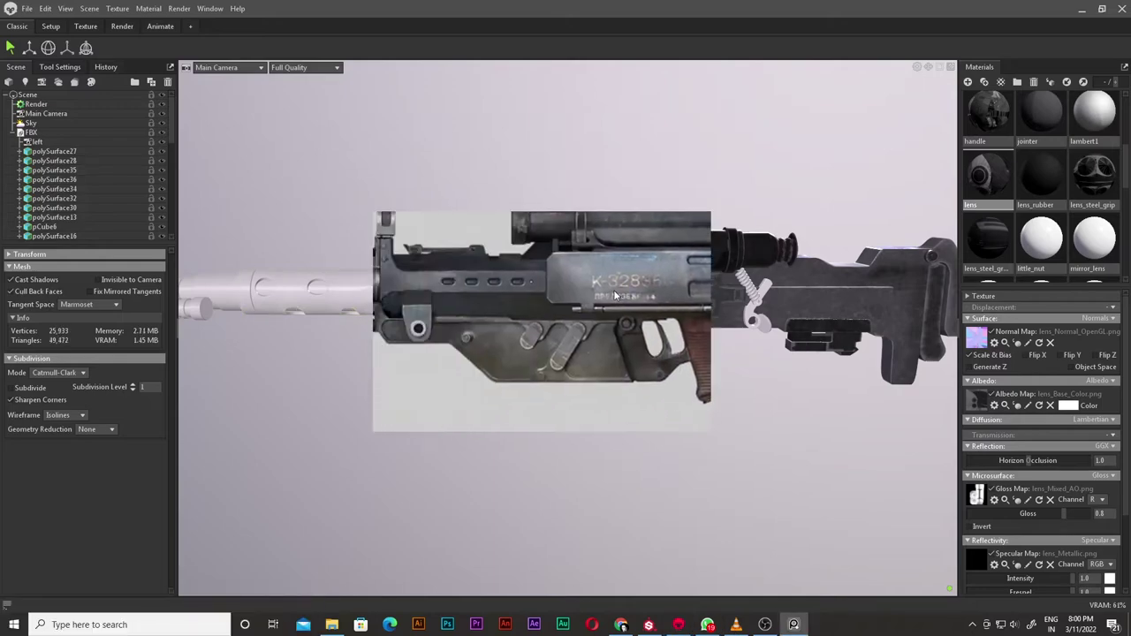
{"action": "scroll", "coordinate": [440, 402], "scroll_direction": "up", "scroll_amount": 3}
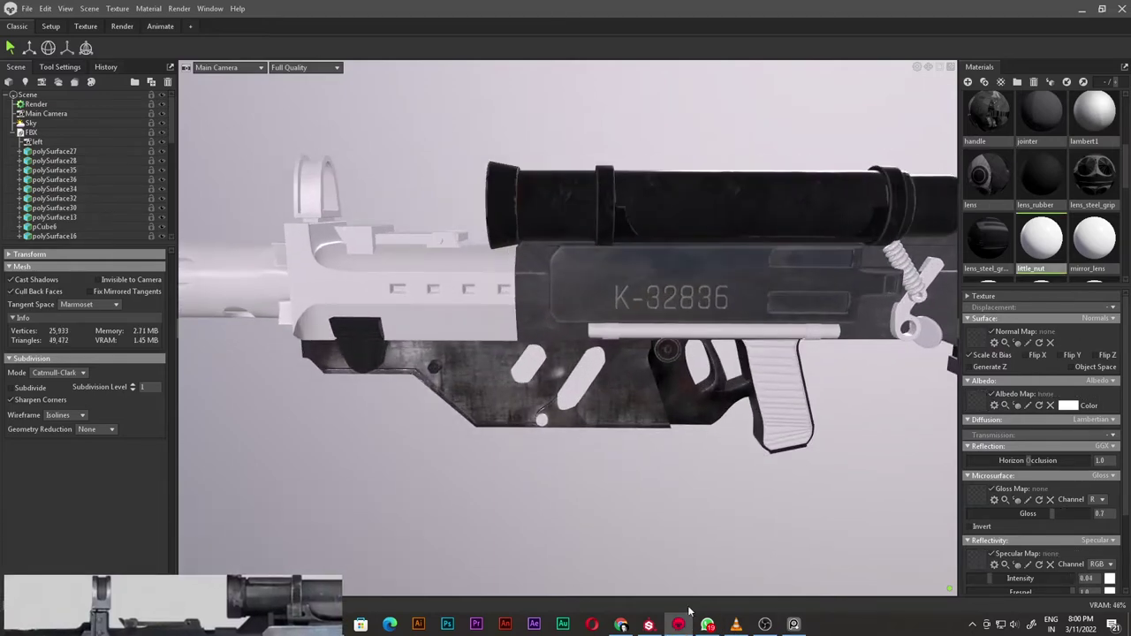
- Browse the texture folder for the little_nut material's normal map
{"action": "left_click", "coordinate": [975, 343]}
{"action": "scroll", "coordinate": [677, 370], "scroll_direction": "down", "scroll_amount": 3}
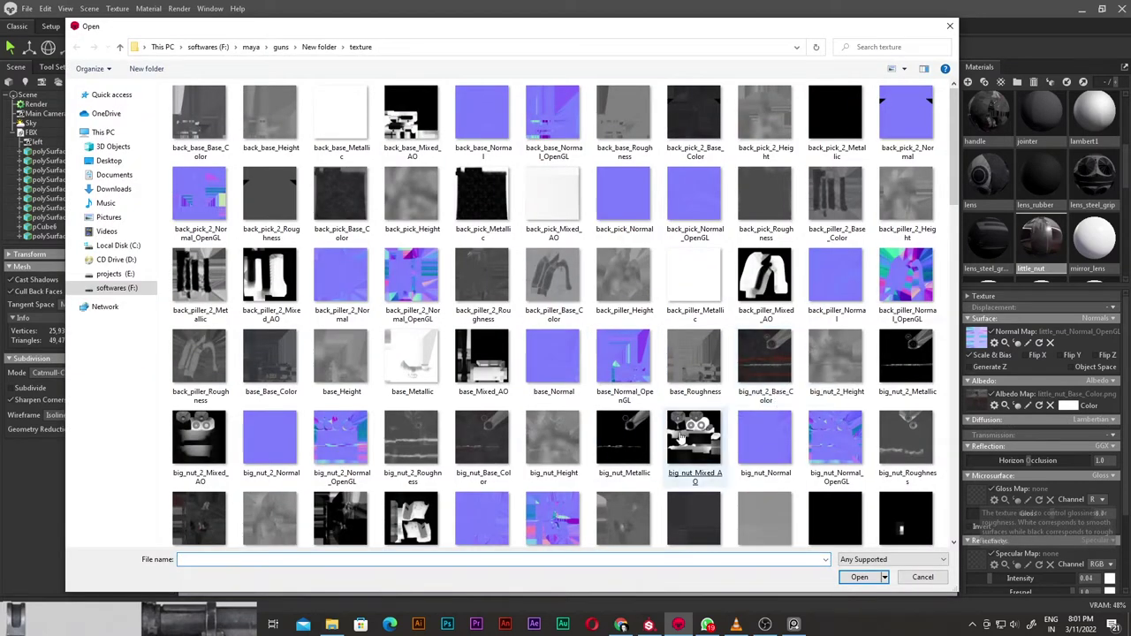
{"action": "scroll", "coordinate": [681, 436], "scroll_direction": "down", "scroll_amount": 3}
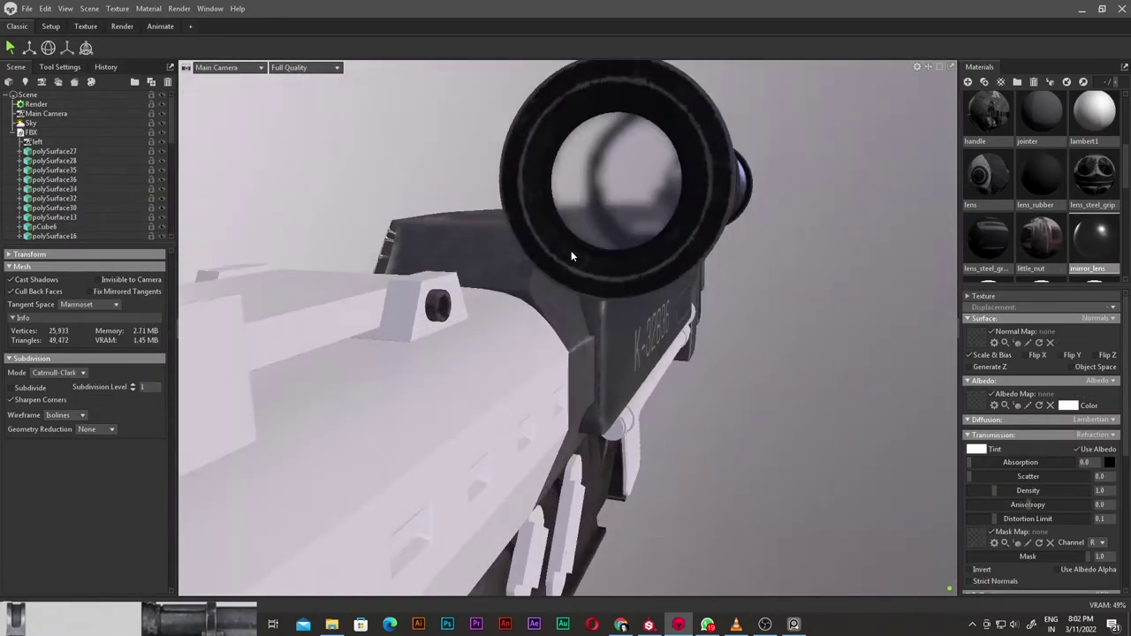
- Try Subsurface and Volumetric Scattering transmission on mirror_lens, then settle on Refraction
{"action": "left_click", "coordinate": [1094, 435]}
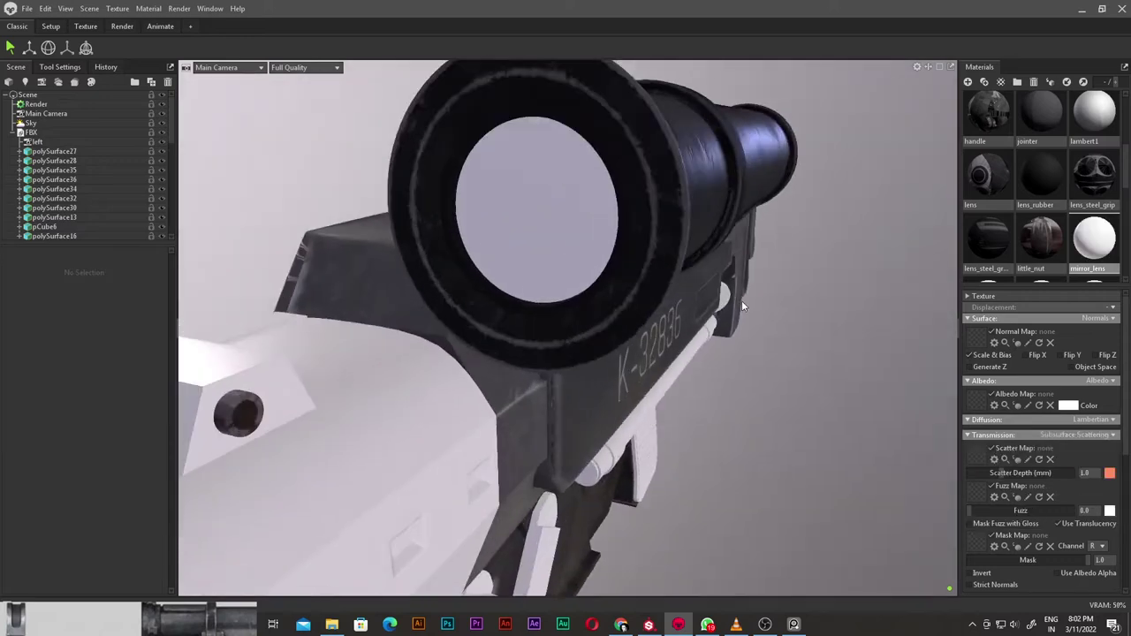
{"action": "left_click", "coordinate": [1079, 469]}
{"action": "left_click_drag", "start_coordinate": [1096, 510], "coordinate": [1082, 510]}
{"action": "left_click", "coordinate": [1109, 510]}
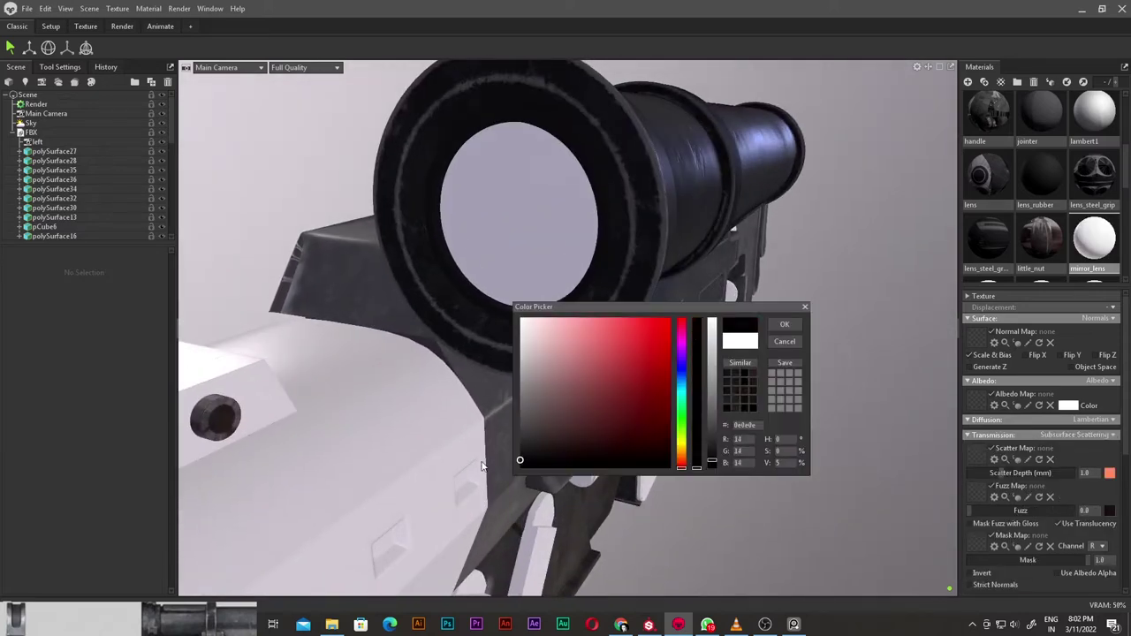
{"action": "left_click", "coordinate": [1112, 435]}
{"action": "left_click", "coordinate": [1078, 480]}
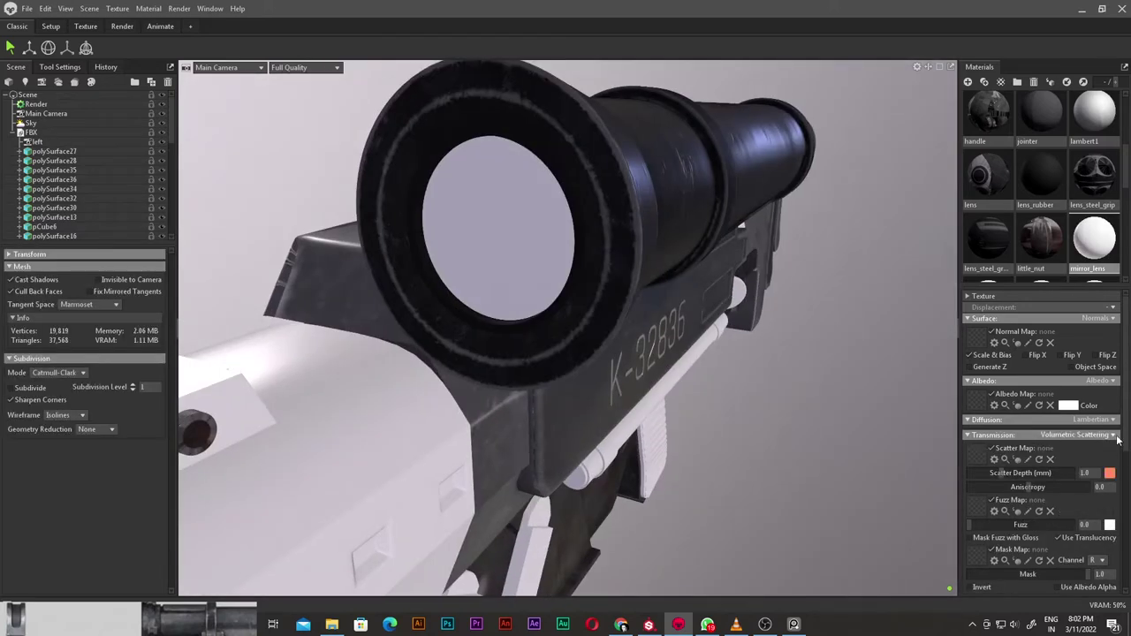
{"action": "left_click", "coordinate": [1060, 459]}
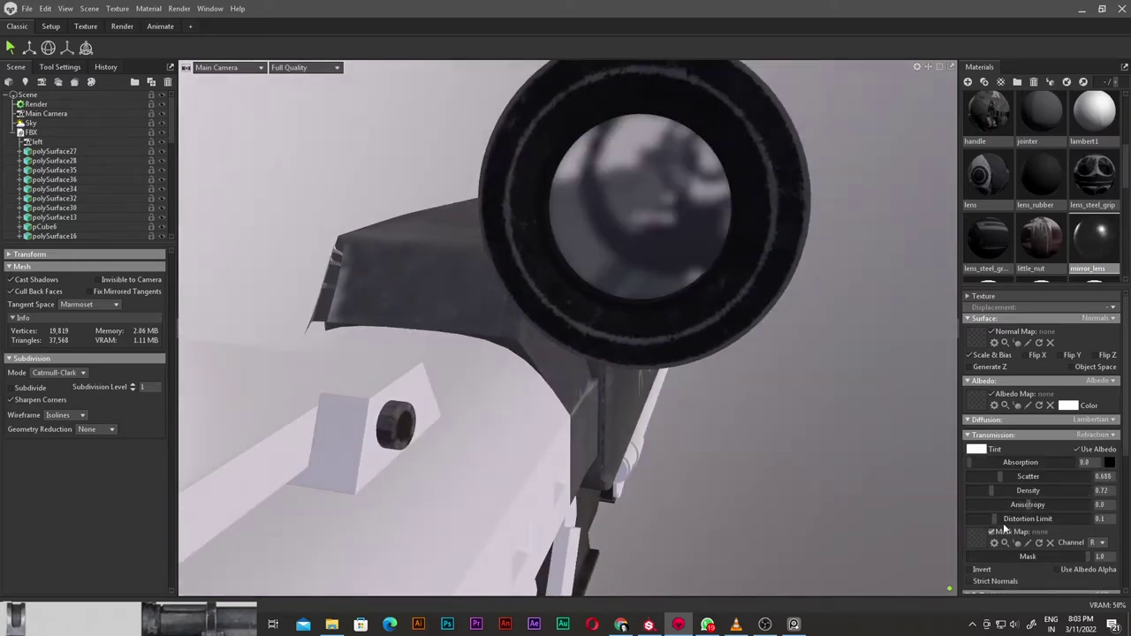
{"action": "scroll", "coordinate": [979, 526], "scroll_direction": "down", "scroll_amount": 3}
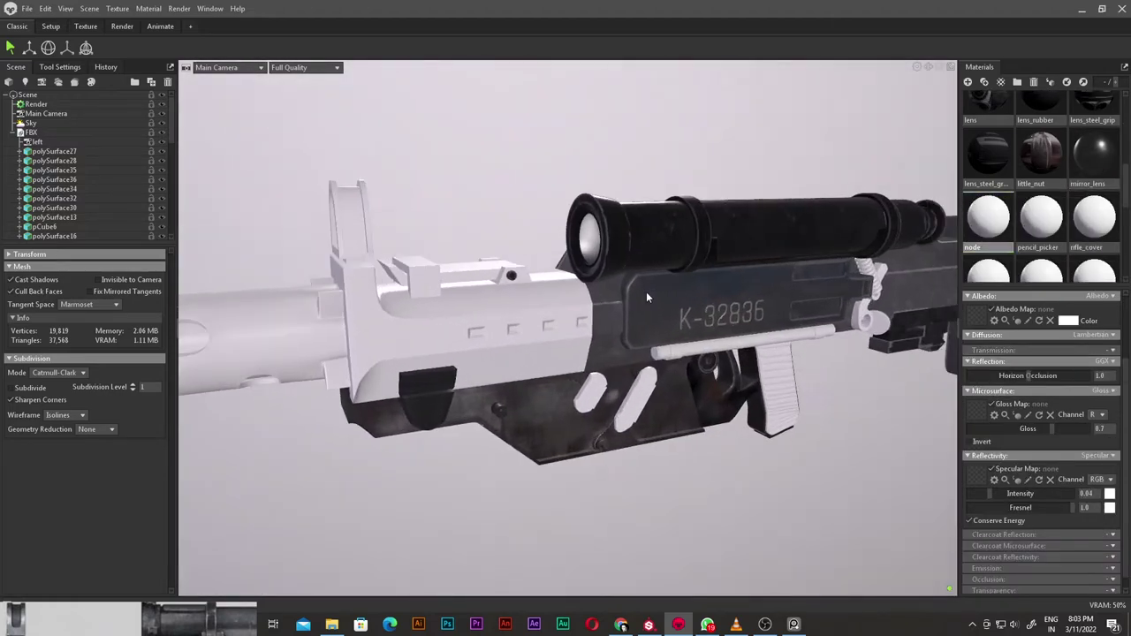
- Load node_Normal_OpenGL and node_Base_Color into the node material's normal and albedo slots
{"action": "left_click", "coordinate": [1004, 341]}
{"action": "scroll", "coordinate": [701, 343], "scroll_direction": "down", "scroll_amount": 2}
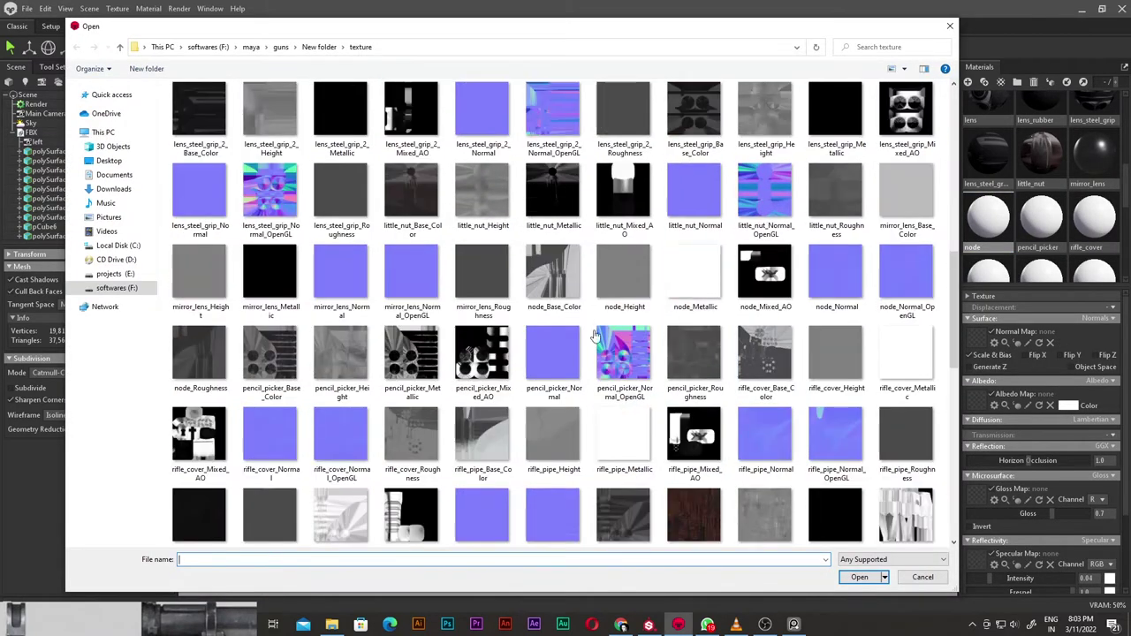
{"action": "double_click", "coordinate": [906, 283]}
{"action": "scroll", "coordinate": [604, 231], "scroll_direction": "down", "scroll_amount": 5}
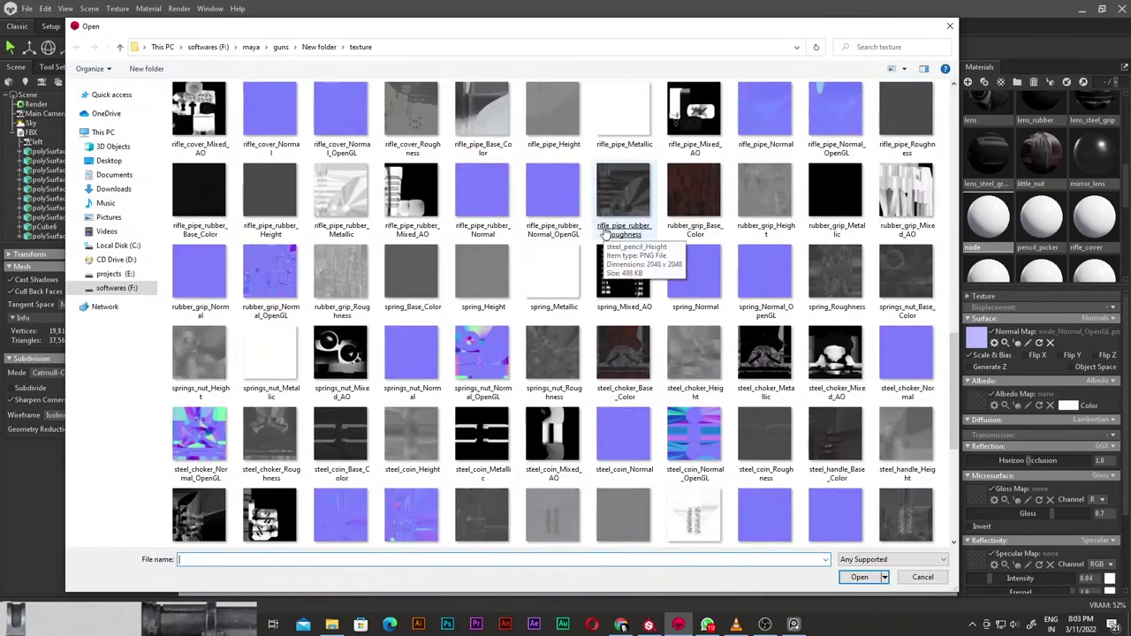
{"action": "scroll", "coordinate": [615, 218], "scroll_direction": "up", "scroll_amount": 3}
{"action": "double_click", "coordinate": [554, 277]}
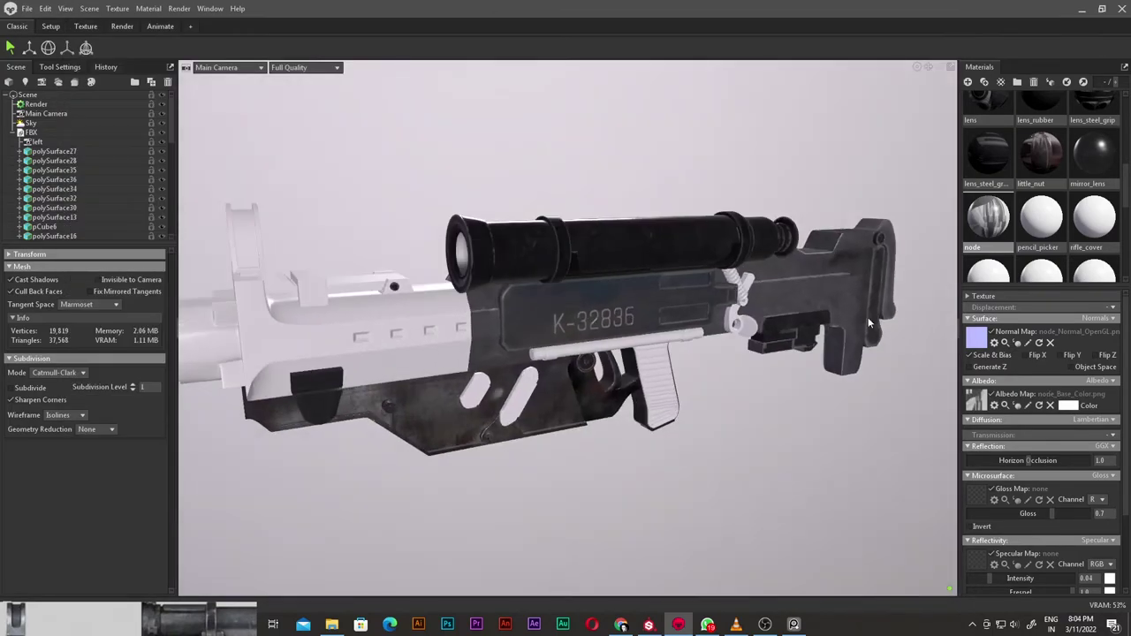
- Load node_Mixed_AO as the node material's gloss map
{"action": "left_click", "coordinate": [976, 494]}
{"action": "scroll", "coordinate": [746, 322], "scroll_direction": "down", "scroll_amount": 5}
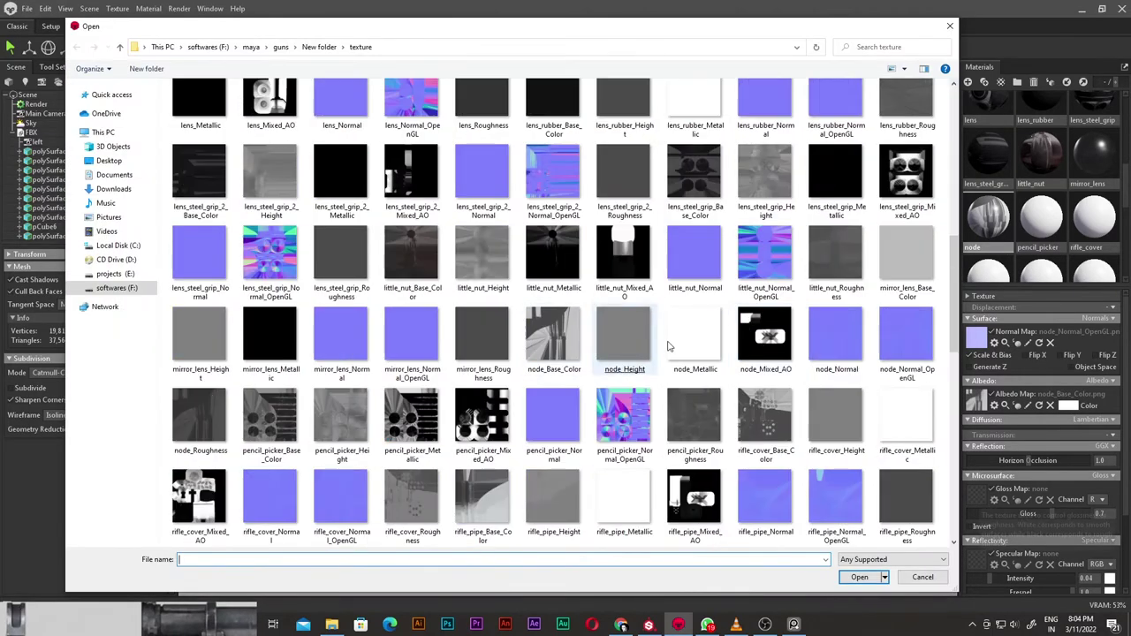
{"action": "scroll", "coordinate": [669, 347], "scroll_direction": "up", "scroll_amount": 5}
{"action": "scroll", "coordinate": [669, 346], "scroll_direction": "down", "scroll_amount": 2}
{"action": "scroll", "coordinate": [530, 336], "scroll_direction": "down", "scroll_amount": 3}
{"action": "double_click", "coordinate": [484, 341]}
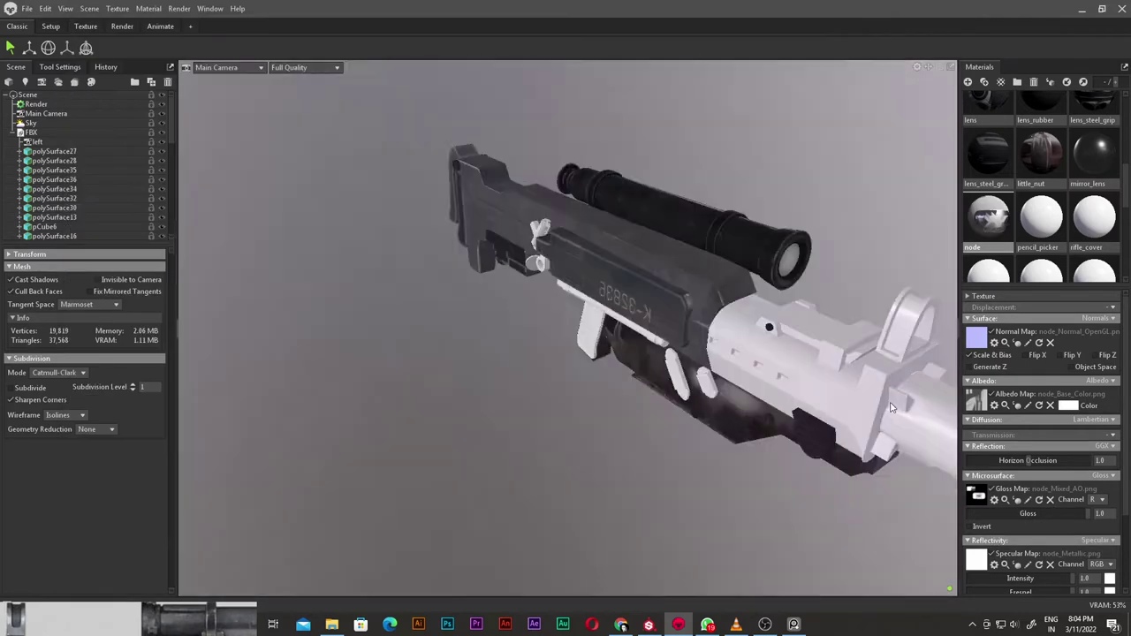
- Orbit from the barrel end out to a side view of the whole rifle
{"action": "left_click_drag", "start_coordinate": [891, 407], "coordinate": [577, 329]}
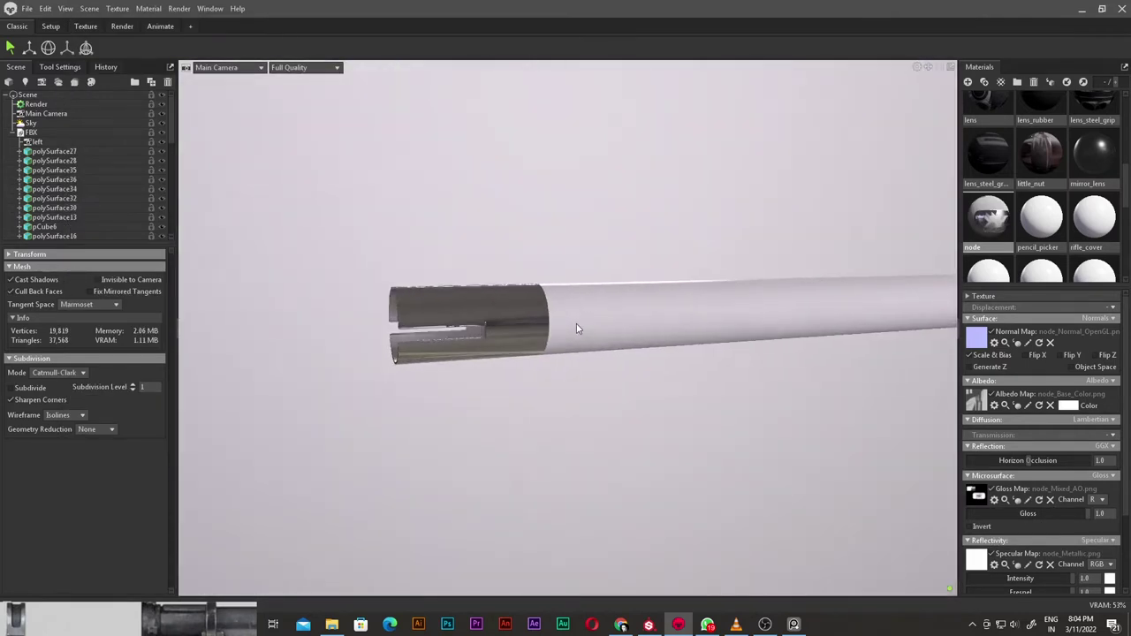
{"action": "scroll", "coordinate": [467, 322], "scroll_direction": "up", "scroll_amount": 3}
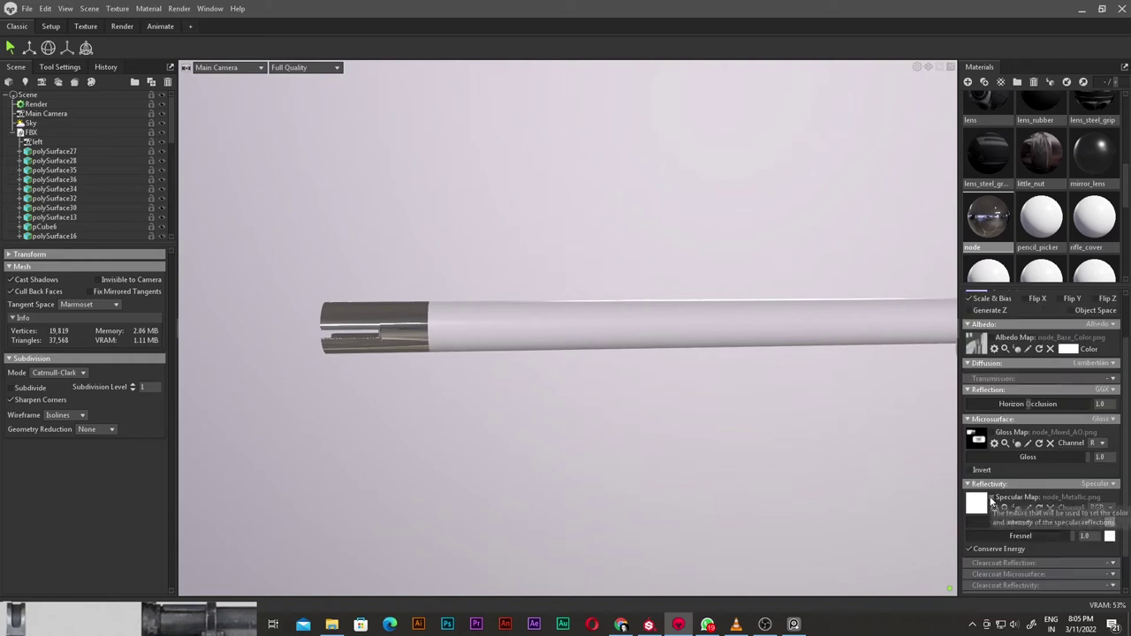
{"action": "scroll", "coordinate": [606, 397], "scroll_direction": "down", "scroll_amount": 5}
{"action": "left_click_drag", "start_coordinate": [606, 397], "coordinate": [523, 404]}
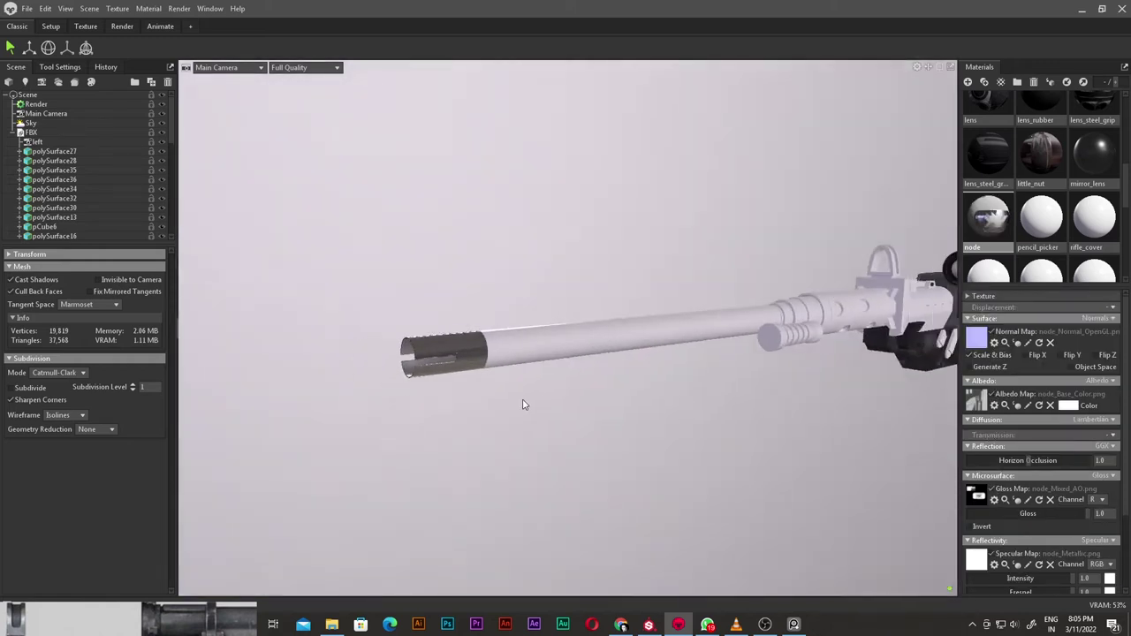
{"action": "scroll", "coordinate": [504, 387], "scroll_direction": "up", "scroll_amount": 4}
{"action": "left_click", "coordinate": [550, 454]}
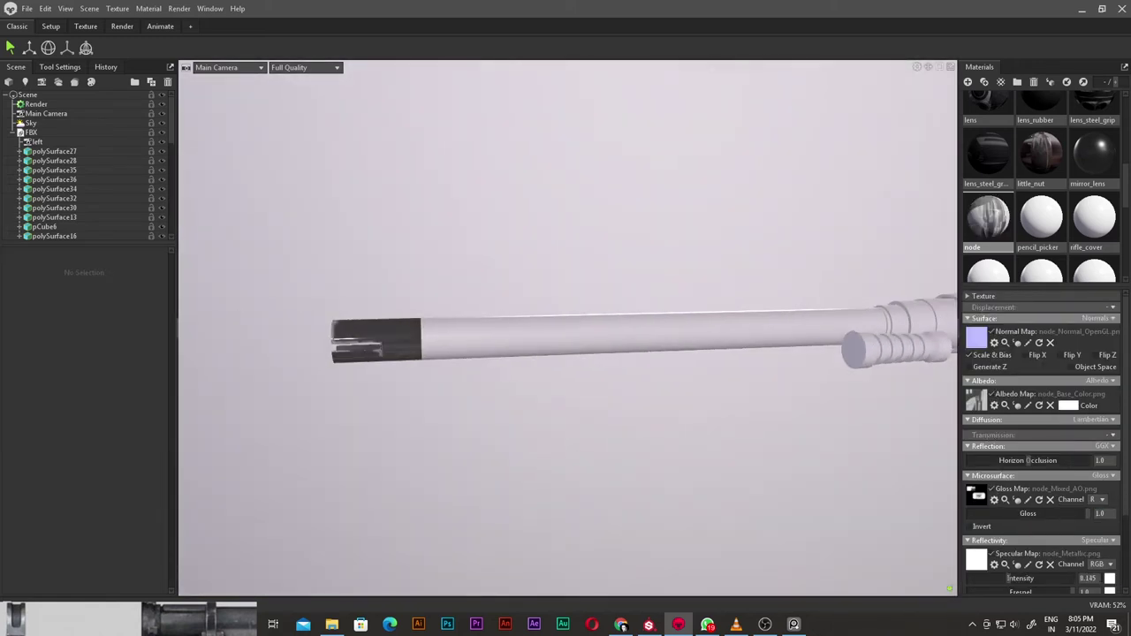
{"action": "scroll", "coordinate": [715, 471], "scroll_direction": "down", "scroll_amount": 3}
{"action": "left_click_drag", "start_coordinate": [715, 472], "coordinate": [545, 478]}
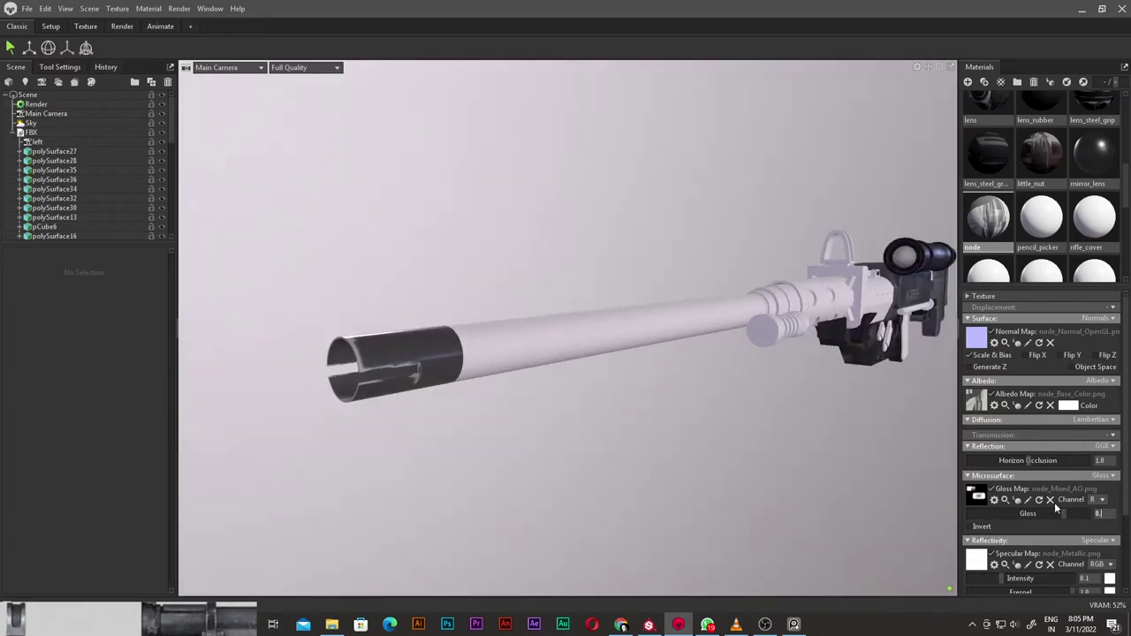
{"action": "mouse_move", "coordinate": [701, 404]}
{"action": "left_mouse_down"}
{"action": "mouse_move", "coordinate": [555, 422]}
{"action": "mouse_move", "coordinate": [560, 392]}
{"action": "left_mouse_up"}
{"action": "scroll", "coordinate": [524, 390], "scroll_direction": "up", "scroll_amount": 3}
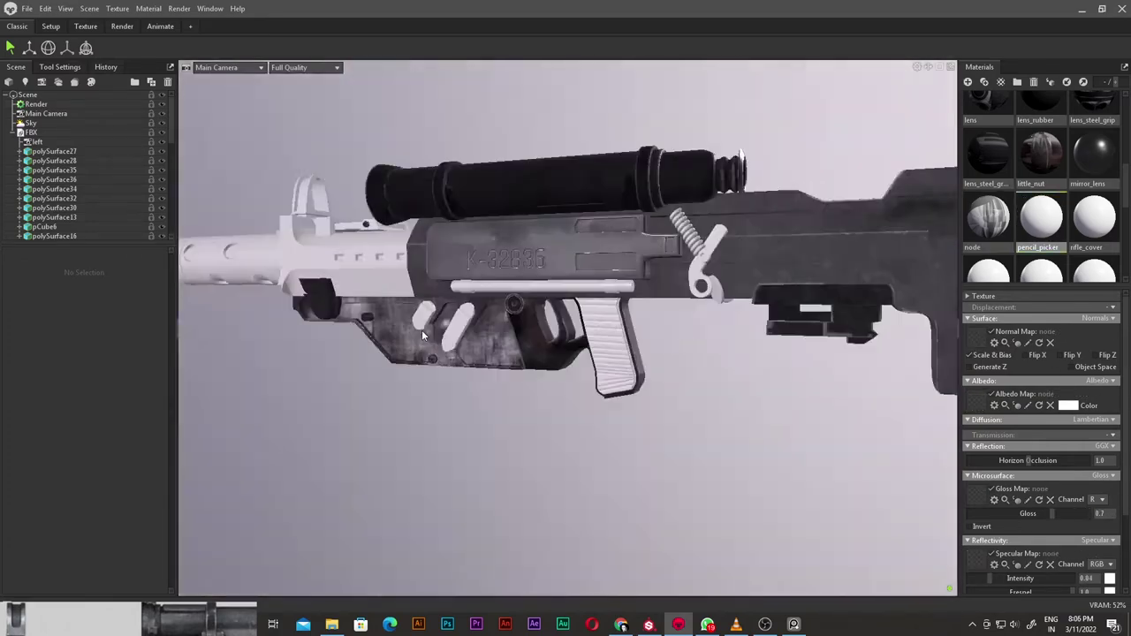
{"action": "left_click_drag", "start_coordinate": [422, 330], "coordinate": [494, 335]}
- Load pencil_picker_Normal_OpenGL and pencil_picker_Base_Color into the normal and albedo slots
{"action": "left_click", "coordinate": [994, 405]}
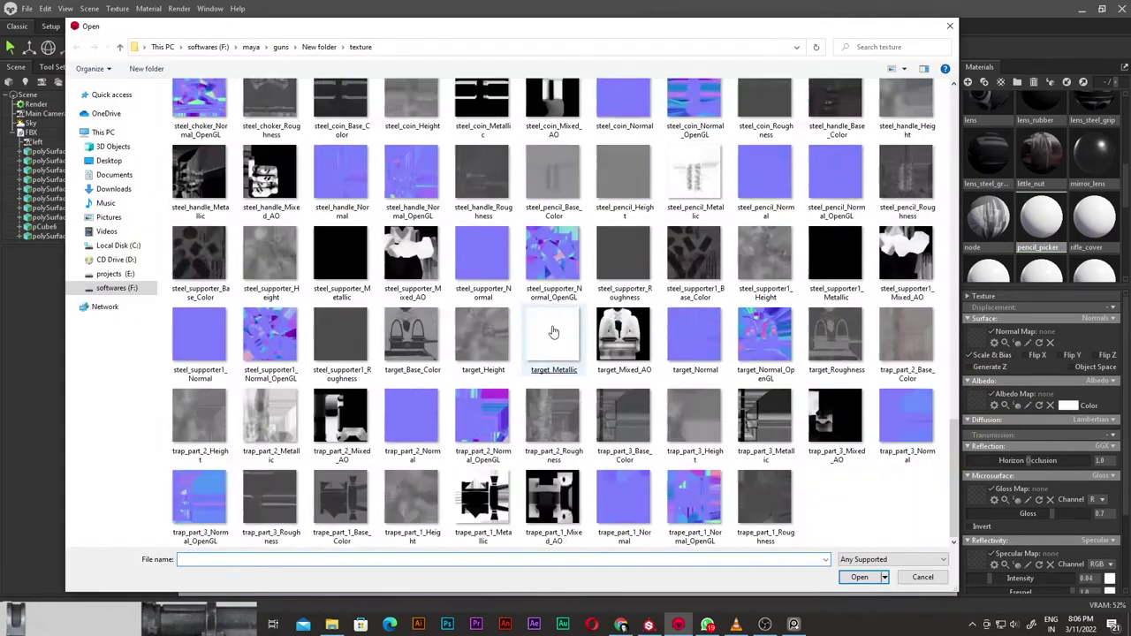
{"action": "scroll", "coordinate": [619, 327], "scroll_direction": "up", "scroll_amount": 5}
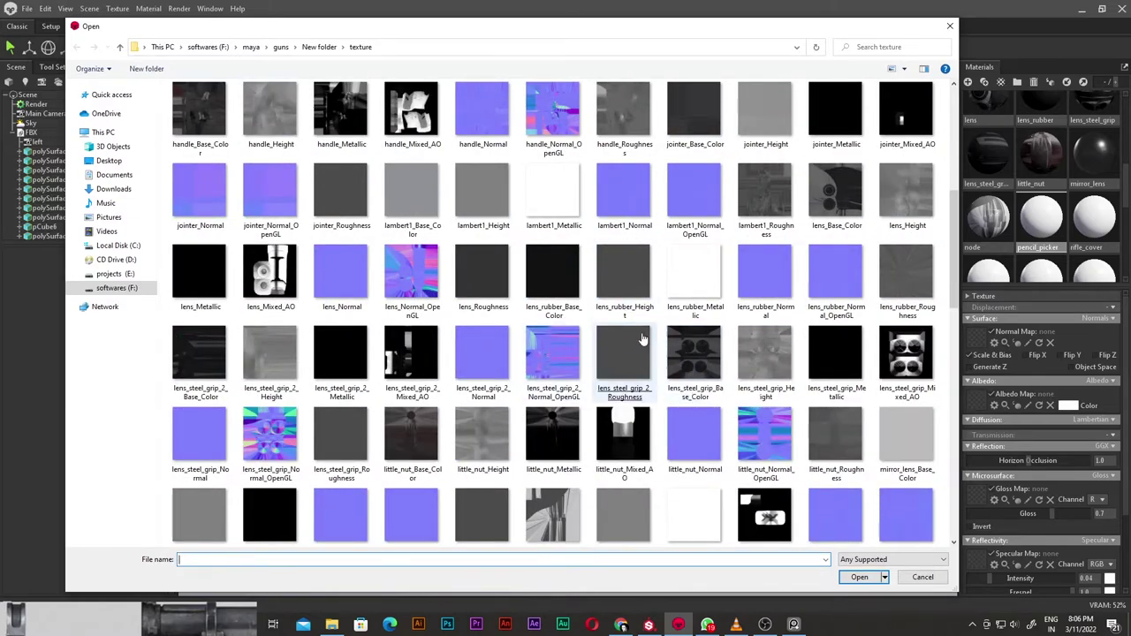
{"action": "scroll", "coordinate": [643, 339], "scroll_direction": "down", "scroll_amount": 5}
{"action": "scroll", "coordinate": [619, 371], "scroll_direction": "down", "scroll_amount": 3}
{"action": "double_click", "coordinate": [609, 414]}
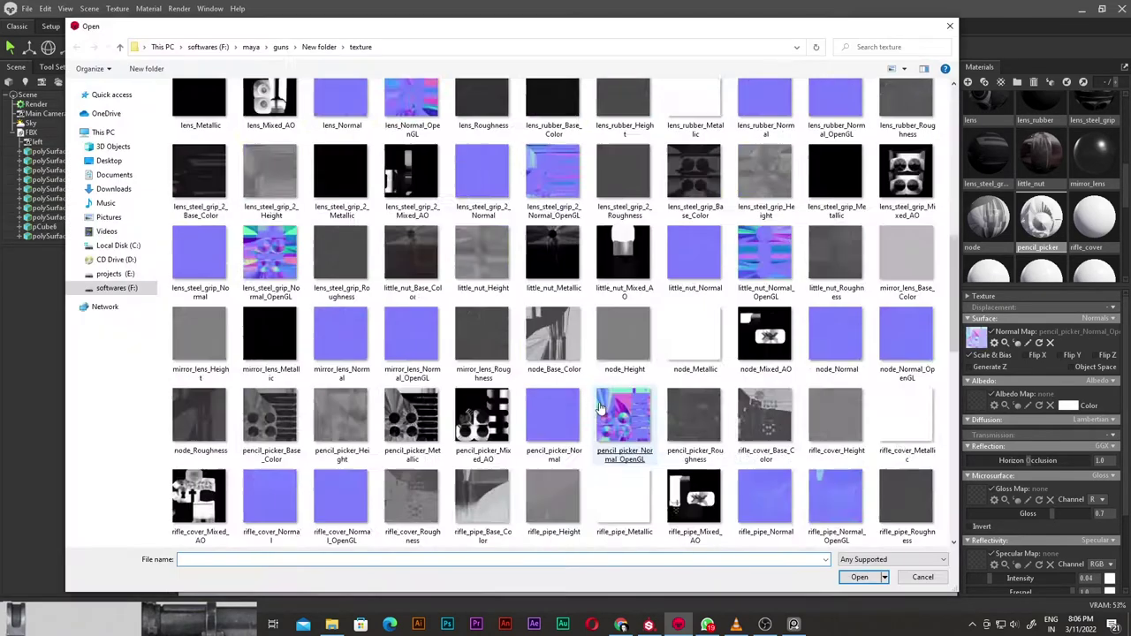
{"action": "scroll", "coordinate": [599, 408], "scroll_direction": "down", "scroll_amount": 5}
{"action": "scroll", "coordinate": [531, 328], "scroll_direction": "up", "scroll_amount": 4}
{"action": "double_click", "coordinate": [270, 353]}
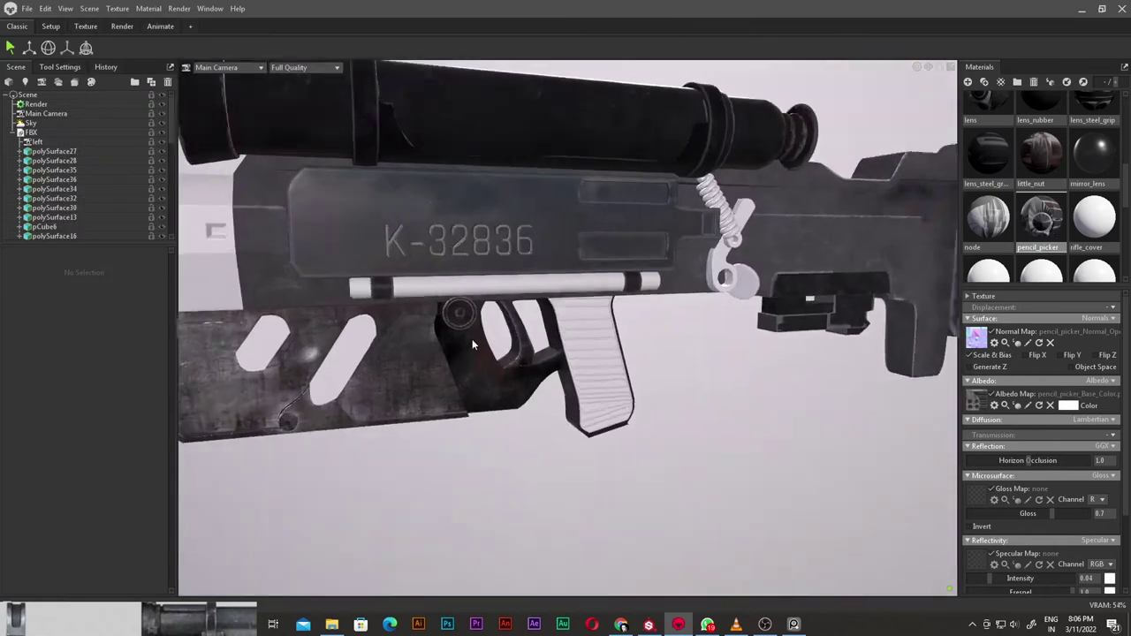
- Load pencil_picker_Mixed_AO as the gloss map and pencil_picker_Metallic as the specular map
{"action": "left_click", "coordinate": [976, 405]}
{"action": "scroll", "coordinate": [733, 309], "scroll_direction": "down", "scroll_amount": 5}
{"action": "scroll", "coordinate": [733, 310], "scroll_direction": "down", "scroll_amount": 5}
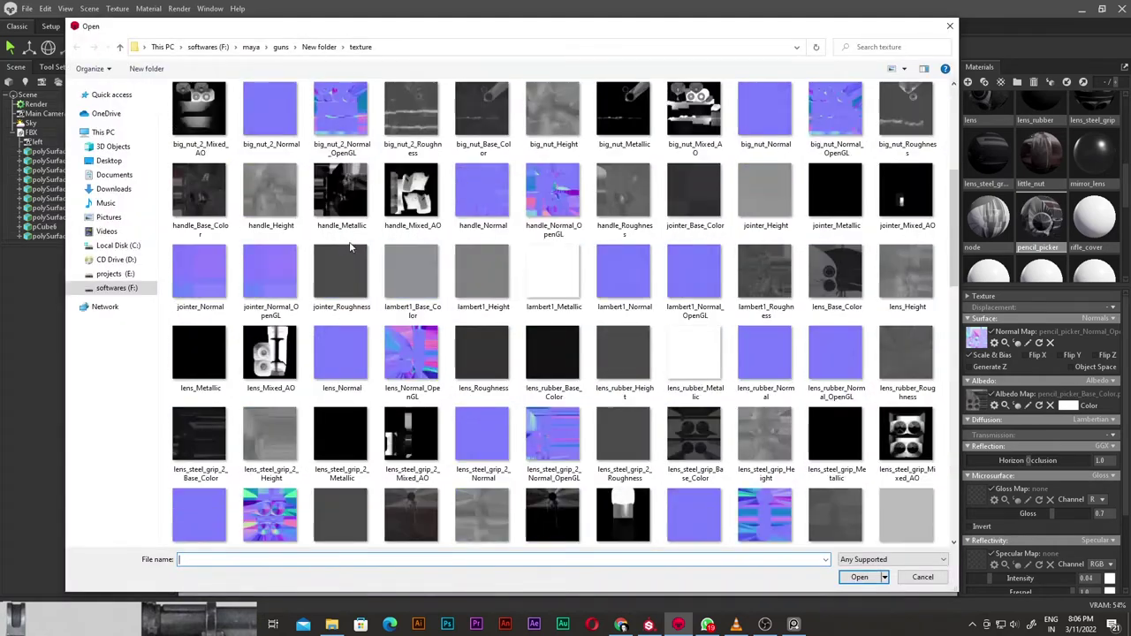
{"action": "double_click", "coordinate": [482, 424]}
{"action": "left_click", "coordinate": [975, 560]}
{"action": "scroll", "coordinate": [508, 340], "scroll_direction": "down", "scroll_amount": 5}
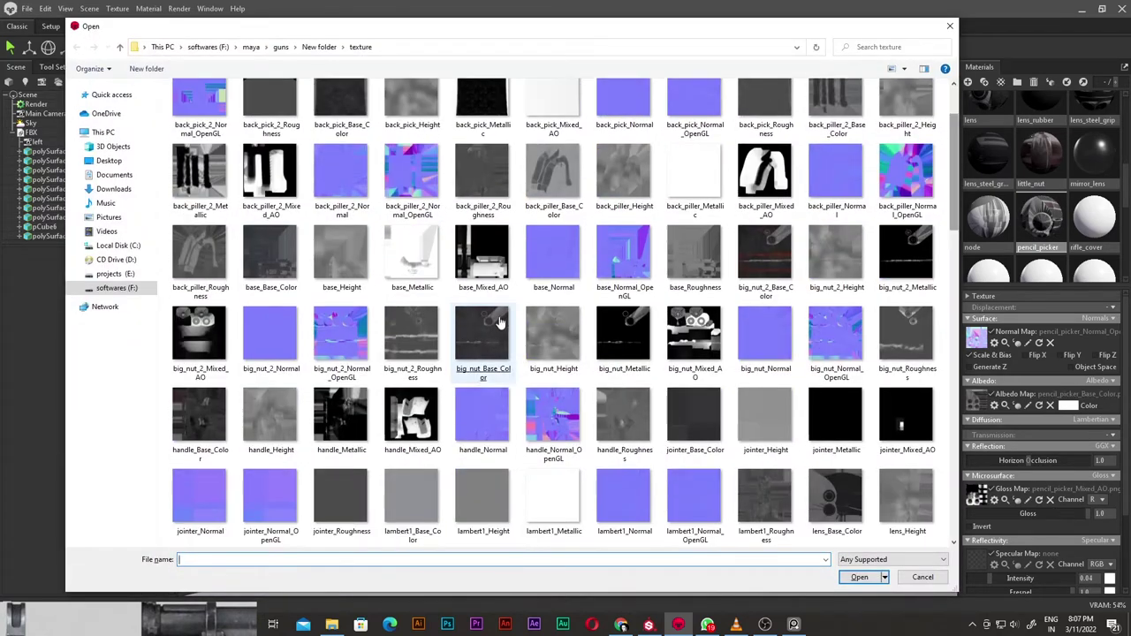
{"action": "scroll", "coordinate": [530, 349], "scroll_direction": "down", "scroll_amount": 5}
{"action": "scroll", "coordinate": [548, 353], "scroll_direction": "down", "scroll_amount": 5}
{"action": "scroll", "coordinate": [581, 356], "scroll_direction": "down", "scroll_amount": 5}
{"action": "scroll", "coordinate": [252, 267], "scroll_direction": "up", "scroll_amount": 5}
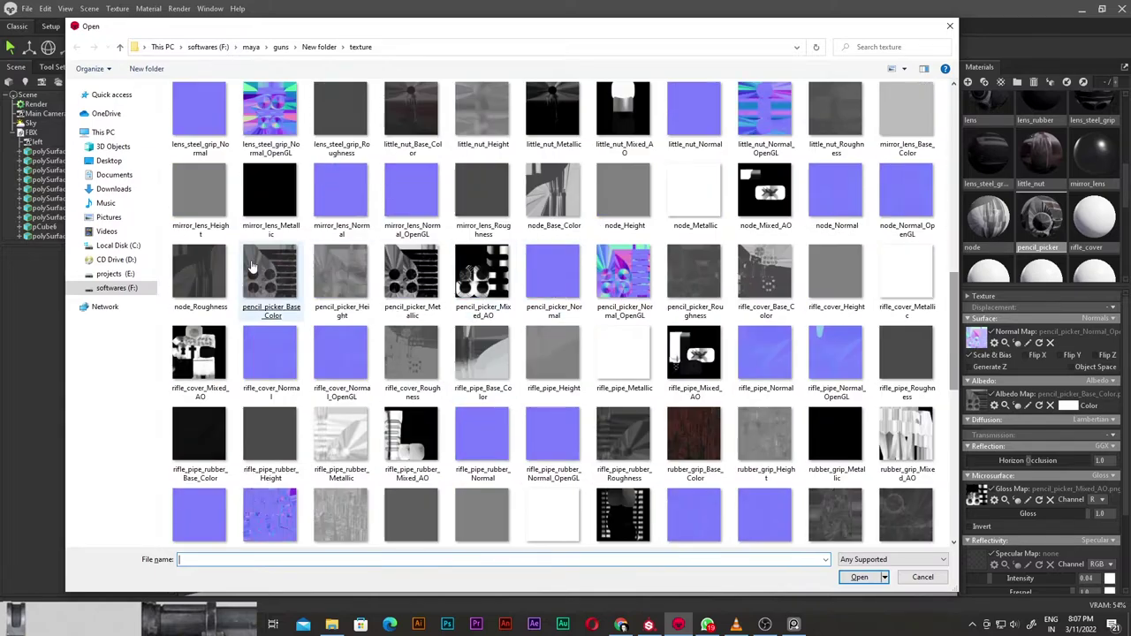
{"action": "double_click", "coordinate": [434, 288]}
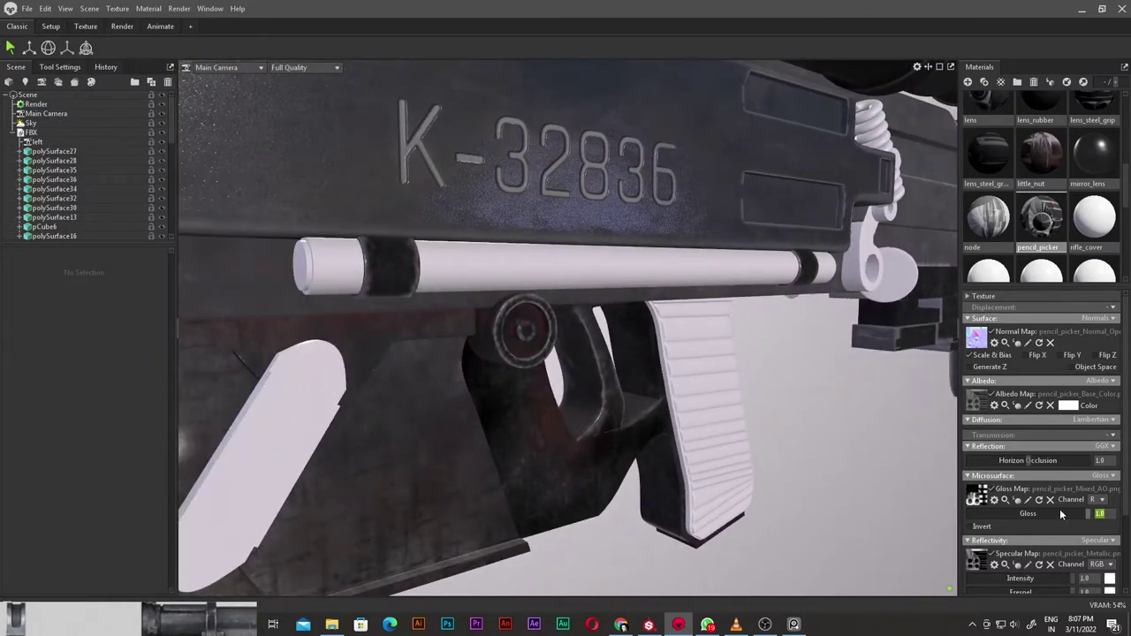
- Set pencil_picker's gloss to 0.8, then select the rifle_cover material
{"action": "left_click", "coordinate": [1059, 512]}
{"action": "scroll", "coordinate": [401, 365], "scroll_direction": "down", "scroll_amount": 5}
{"action": "left_click_drag", "start_coordinate": [413, 363], "coordinate": [548, 344]}
{"action": "scroll", "coordinate": [619, 336], "scroll_direction": "up", "scroll_amount": 5}
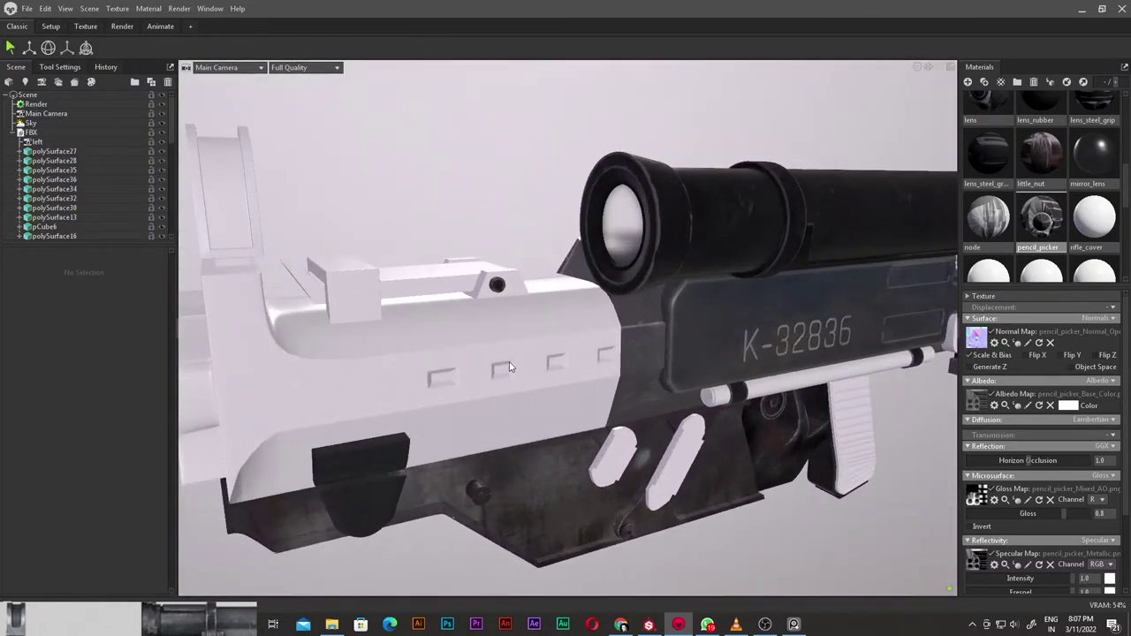
{"action": "left_click", "coordinate": [631, 333]}
{"action": "left_click", "coordinate": [1094, 219]}
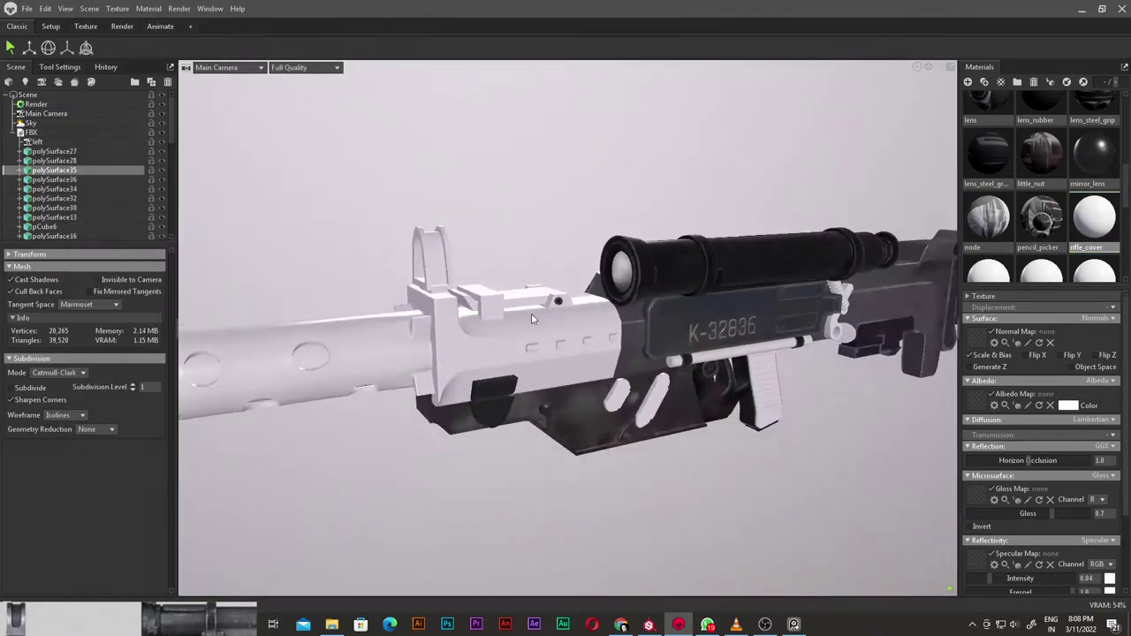
- Assign rifle_cover_Normal_OpenGL to rifle_cover and rifle_pipe_Normal_OpenGL to rifle_pipe
{"action": "left_click", "coordinate": [983, 345]}
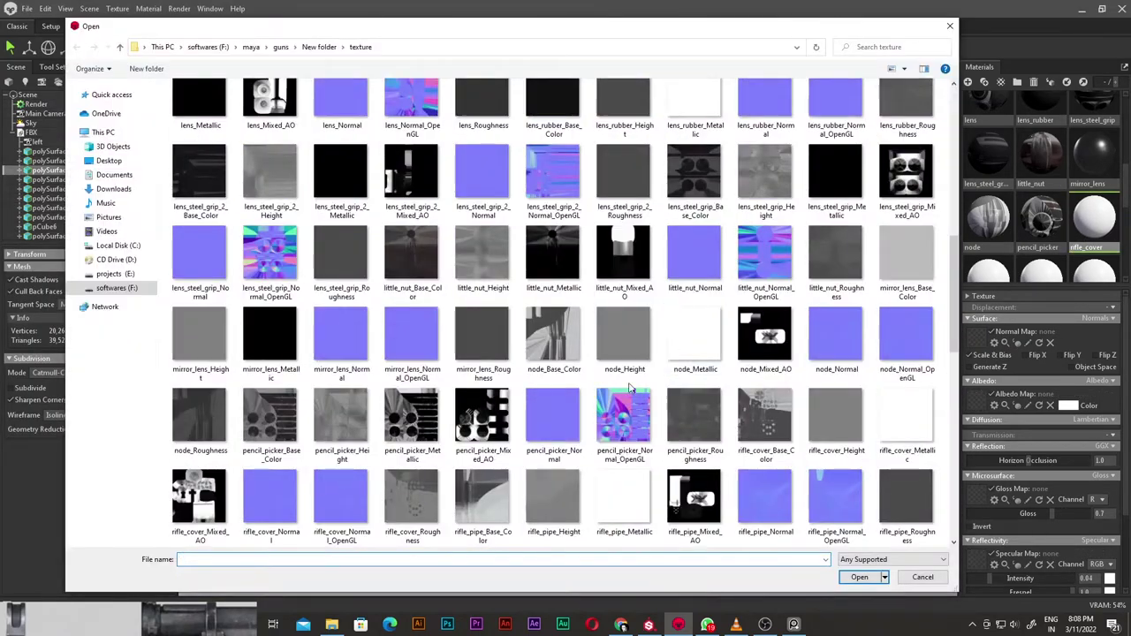
{"action": "double_click", "coordinate": [331, 494]}
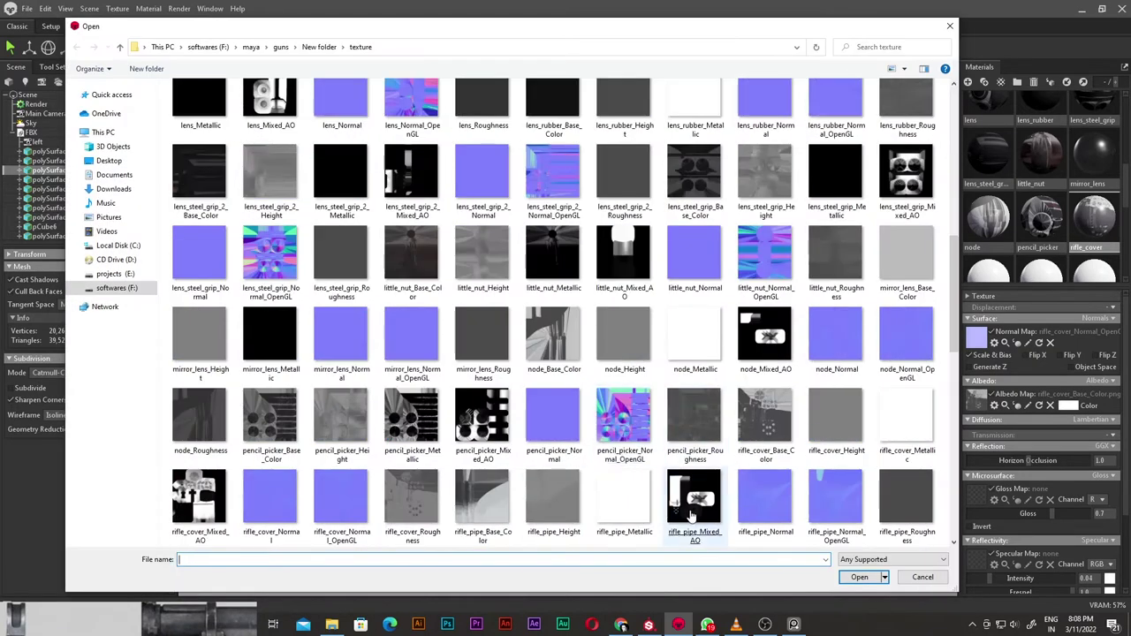
{"action": "scroll", "coordinate": [691, 517], "scroll_direction": "down", "scroll_amount": 3}
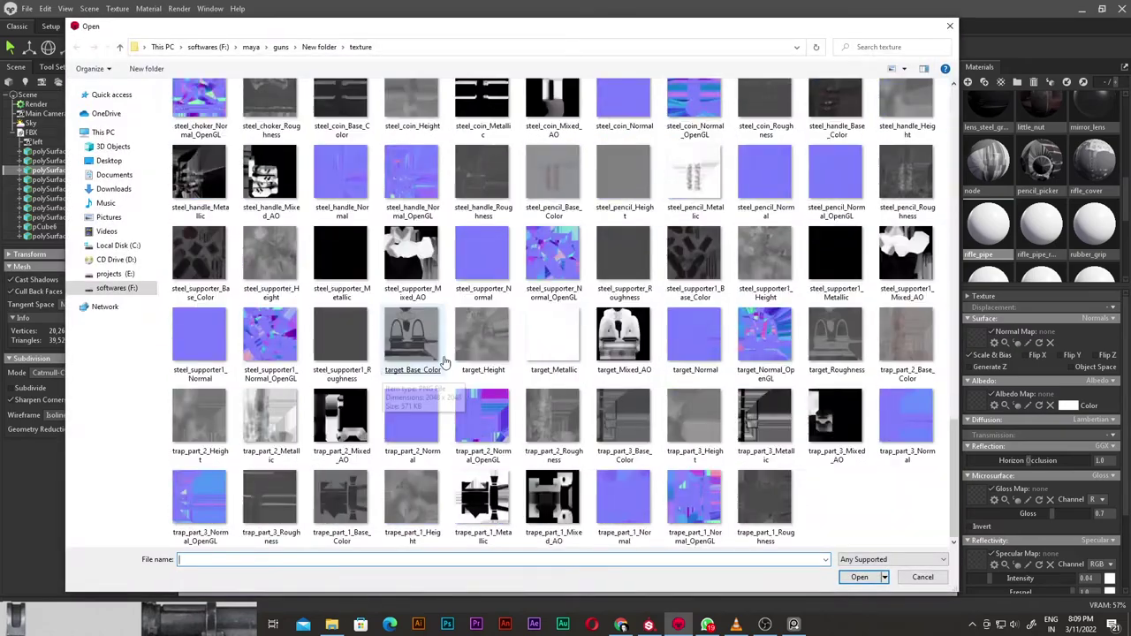
{"action": "scroll", "coordinate": [287, 283], "scroll_direction": "up", "scroll_amount": 5}
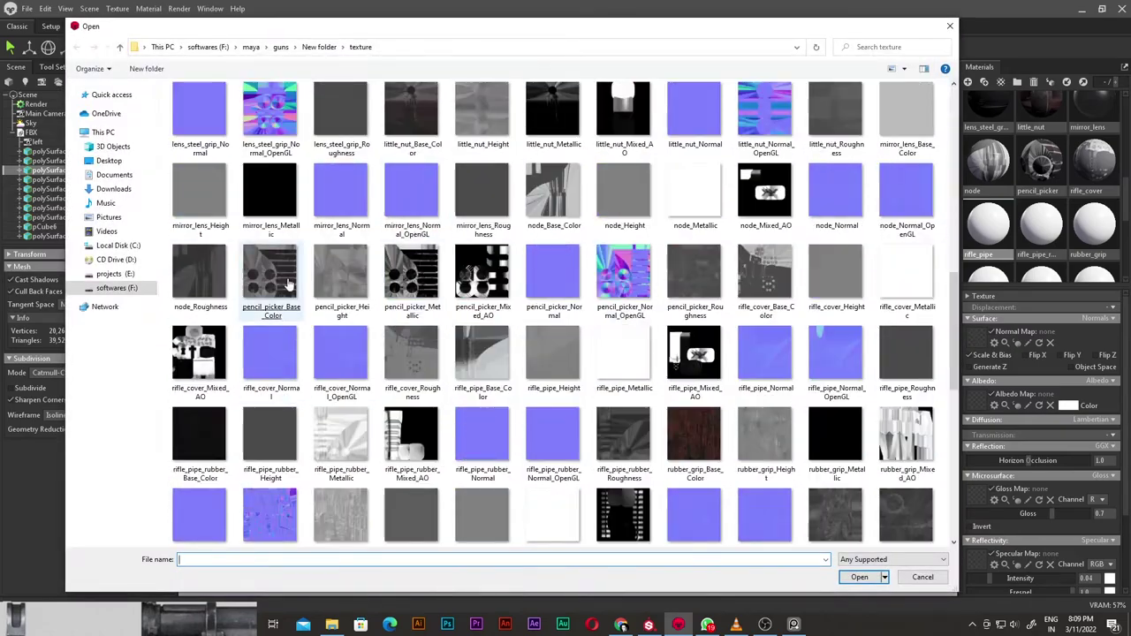
{"action": "scroll", "coordinate": [717, 371], "scroll_direction": "up", "scroll_amount": 3}
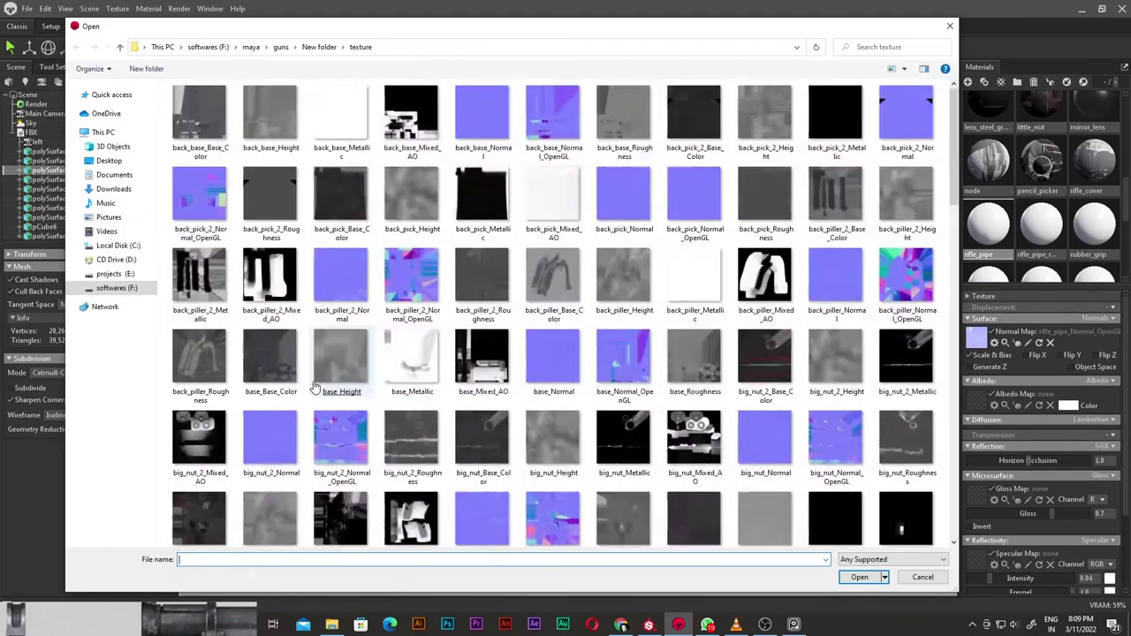
{"action": "scroll", "coordinate": [530, 424], "scroll_direction": "down", "scroll_amount": 3}
{"action": "double_click", "coordinate": [484, 505]}
- Load rifle_pipe_Mixed_AO as gloss and rifle_pipe_Metallic as specular, then view the whole rifle
{"action": "left_click", "coordinate": [986, 499]}
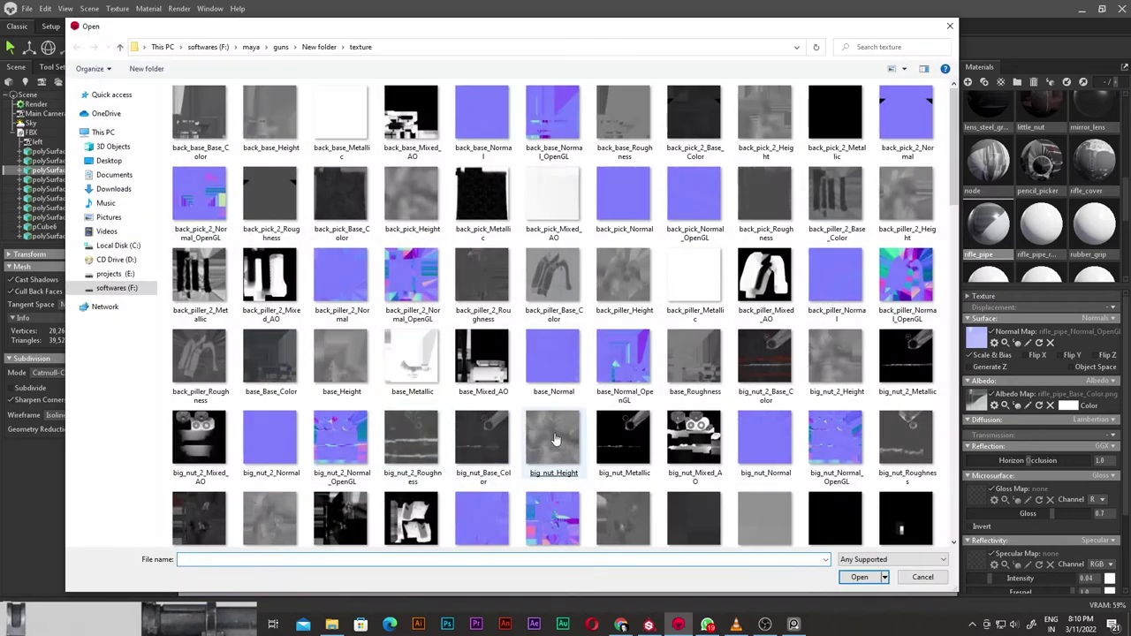
{"action": "scroll", "coordinate": [533, 363], "scroll_direction": "down", "scroll_amount": 3}
{"action": "double_click", "coordinate": [676, 187]}
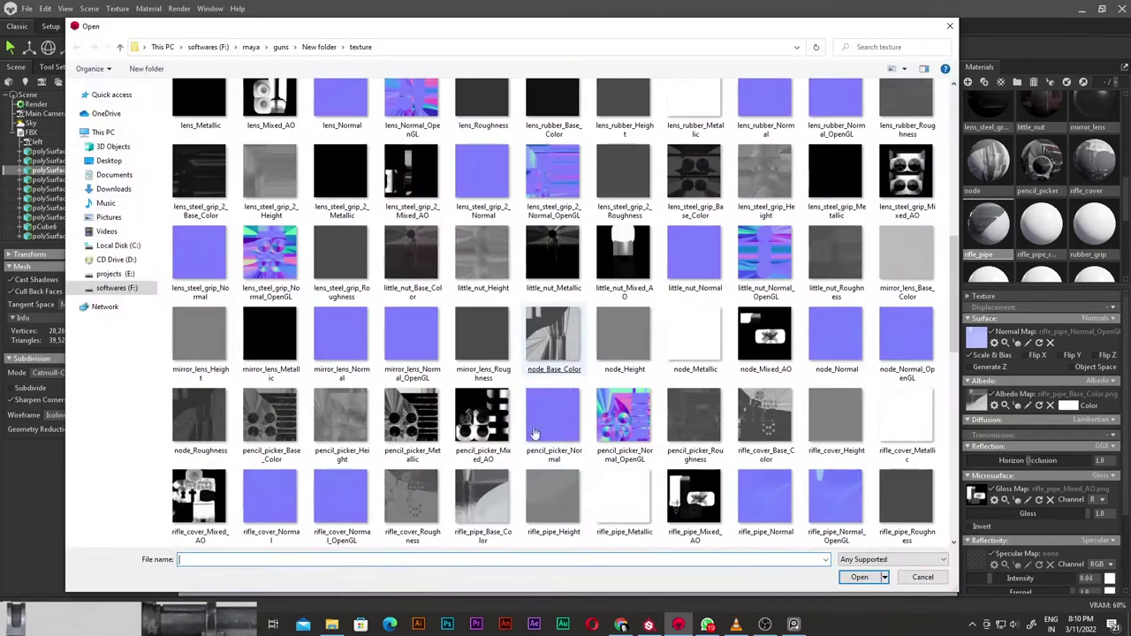
{"action": "double_click", "coordinate": [605, 512]}
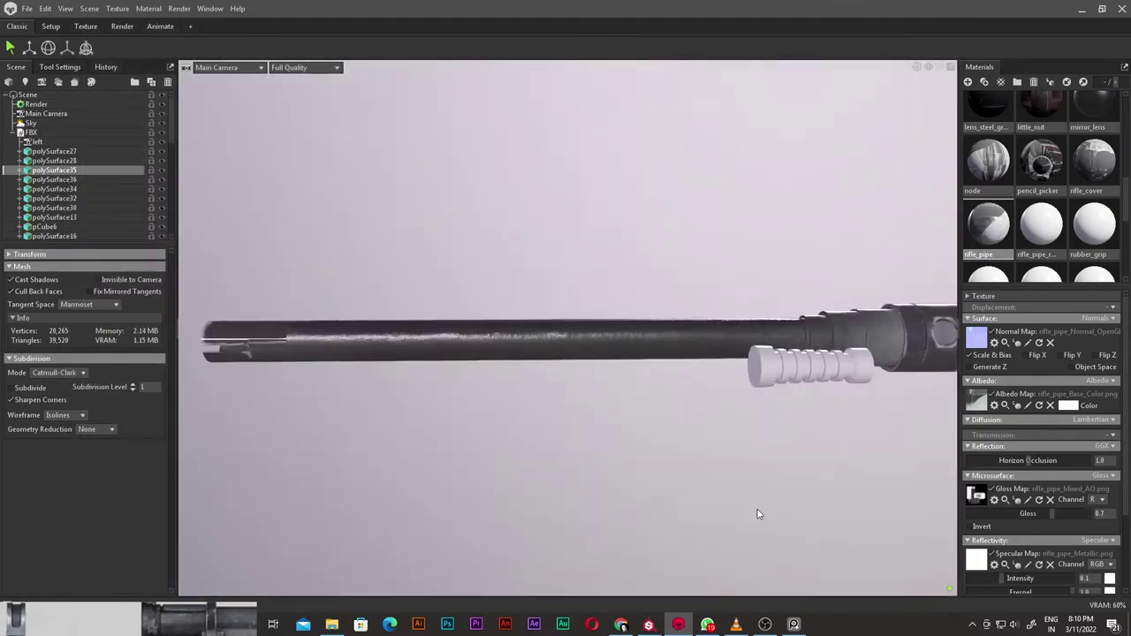
{"action": "left_click_drag", "start_coordinate": [754, 515], "coordinate": [556, 436]}
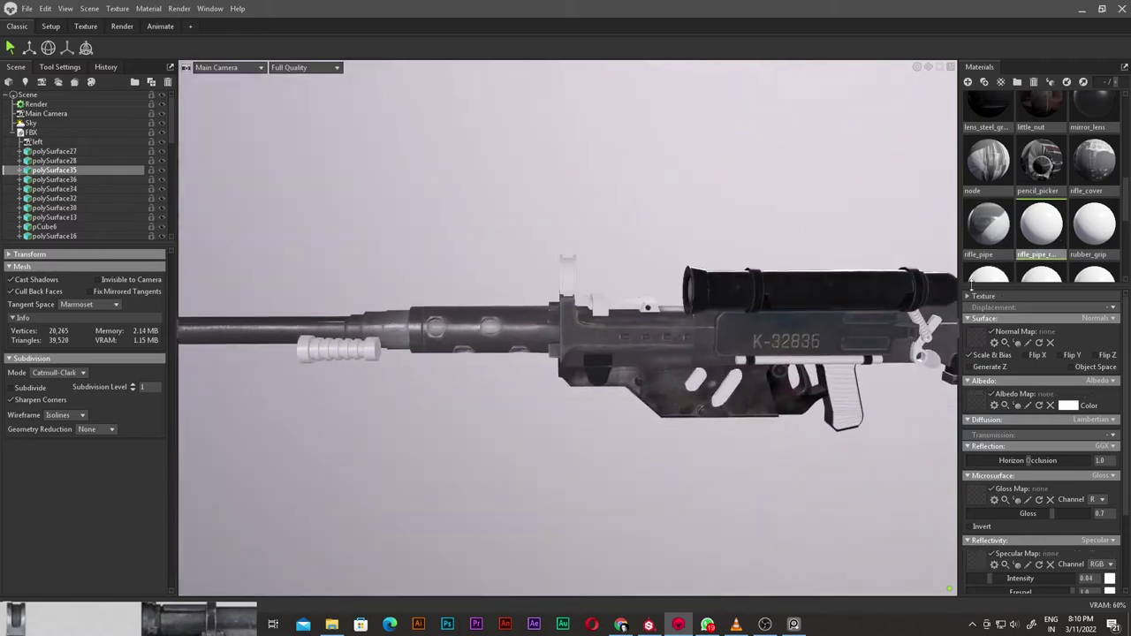
- Load rifle_pipe_rubber's Normal, Base_Color, Mixed_AO gloss and Metallic specular textures into its material
{"action": "left_click", "coordinate": [979, 338]}
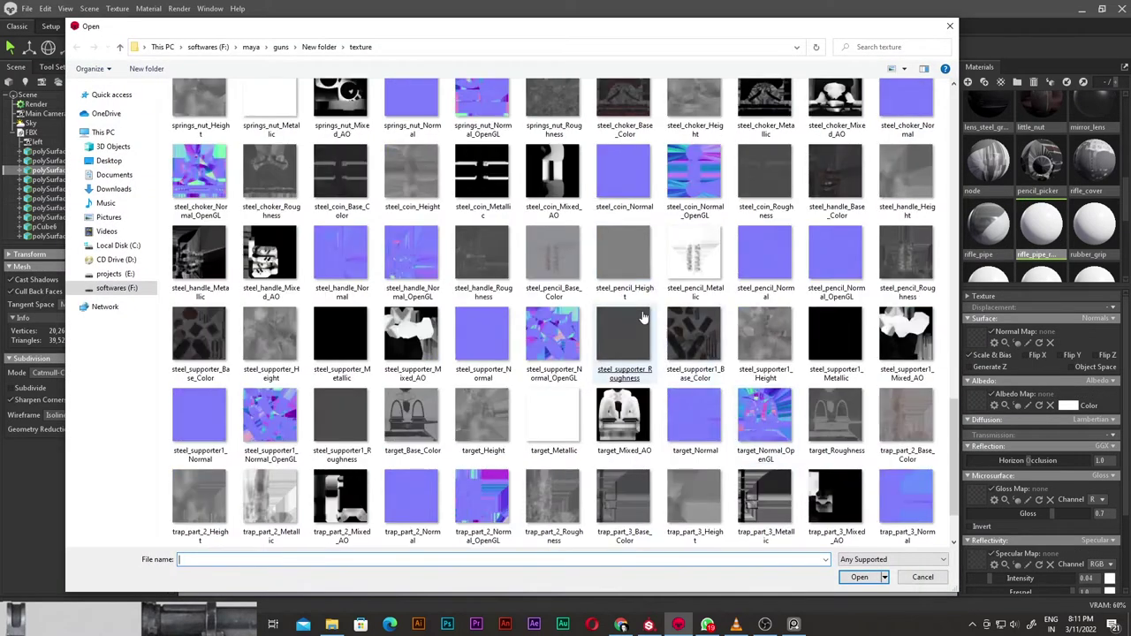
{"action": "scroll", "coordinate": [643, 318], "scroll_direction": "up", "scroll_amount": 3}
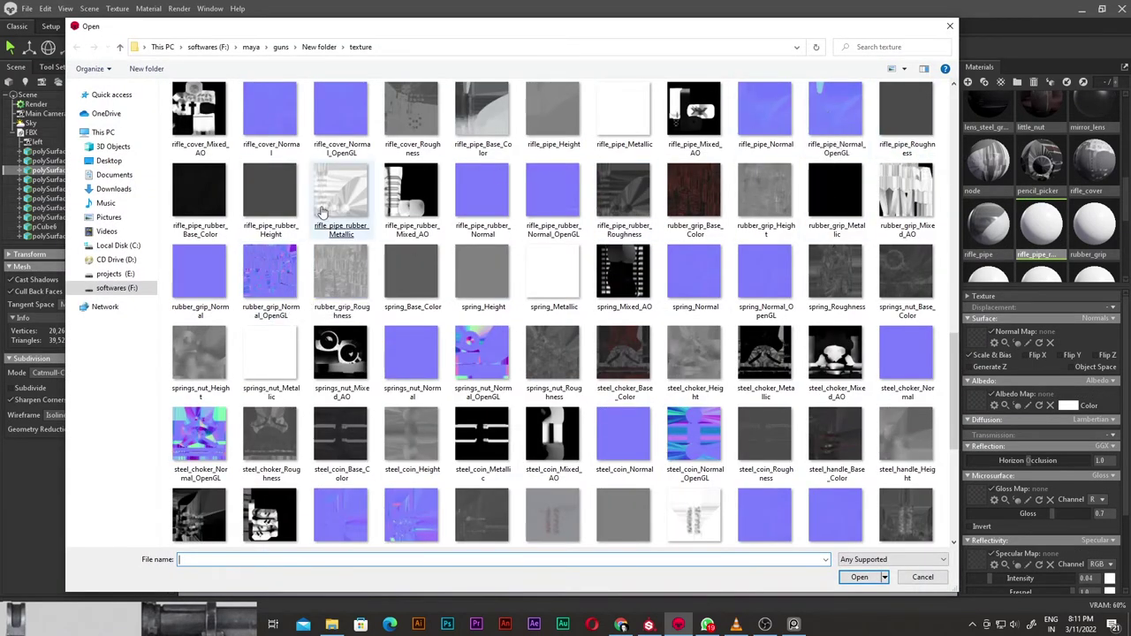
{"action": "double_click", "coordinate": [481, 190]}
{"action": "left_click", "coordinate": [976, 337]}
{"action": "scroll", "coordinate": [496, 277], "scroll_direction": "down", "scroll_amount": 2}
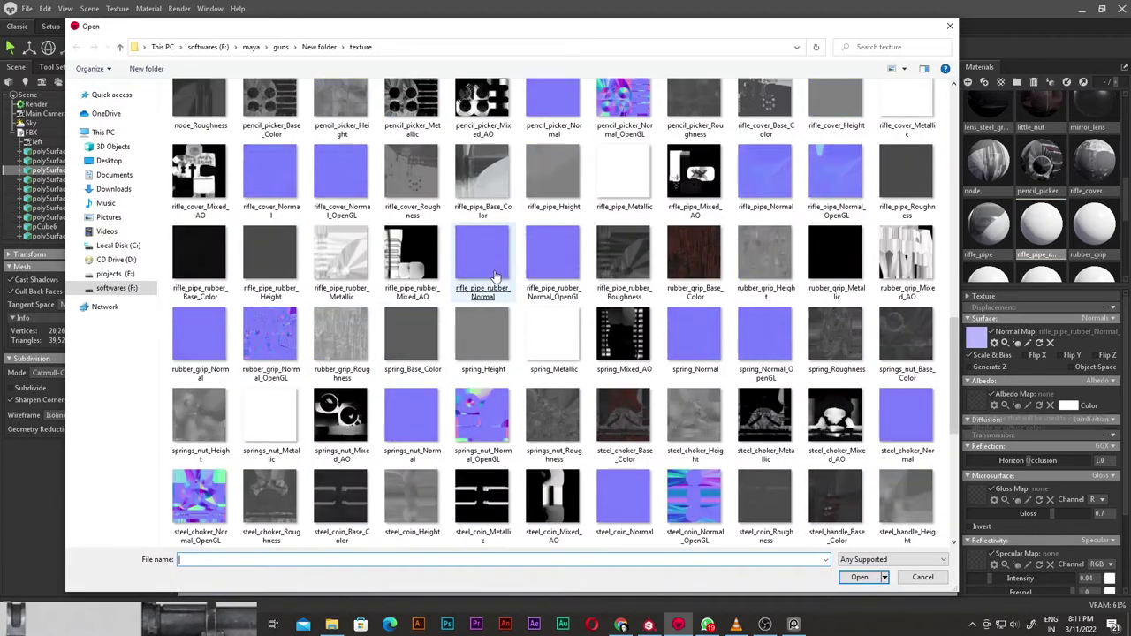
{"action": "double_click", "coordinate": [198, 256]}
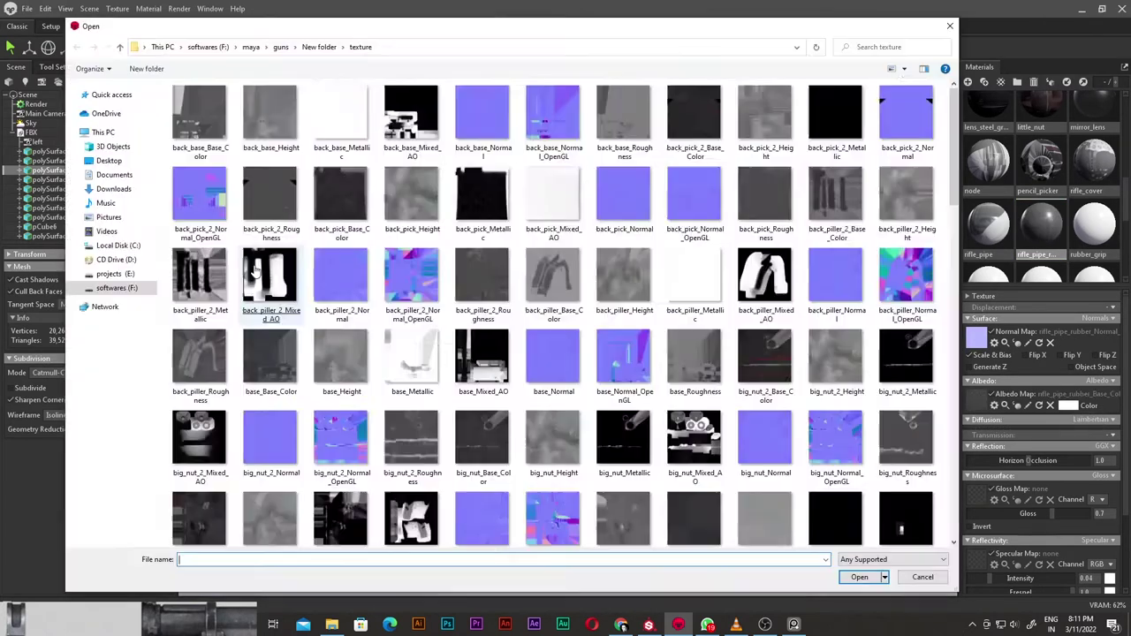
{"action": "scroll", "coordinate": [409, 267], "scroll_direction": "down", "scroll_amount": 5}
{"action": "double_click", "coordinate": [411, 261]}
{"action": "left_click", "coordinate": [975, 558]}
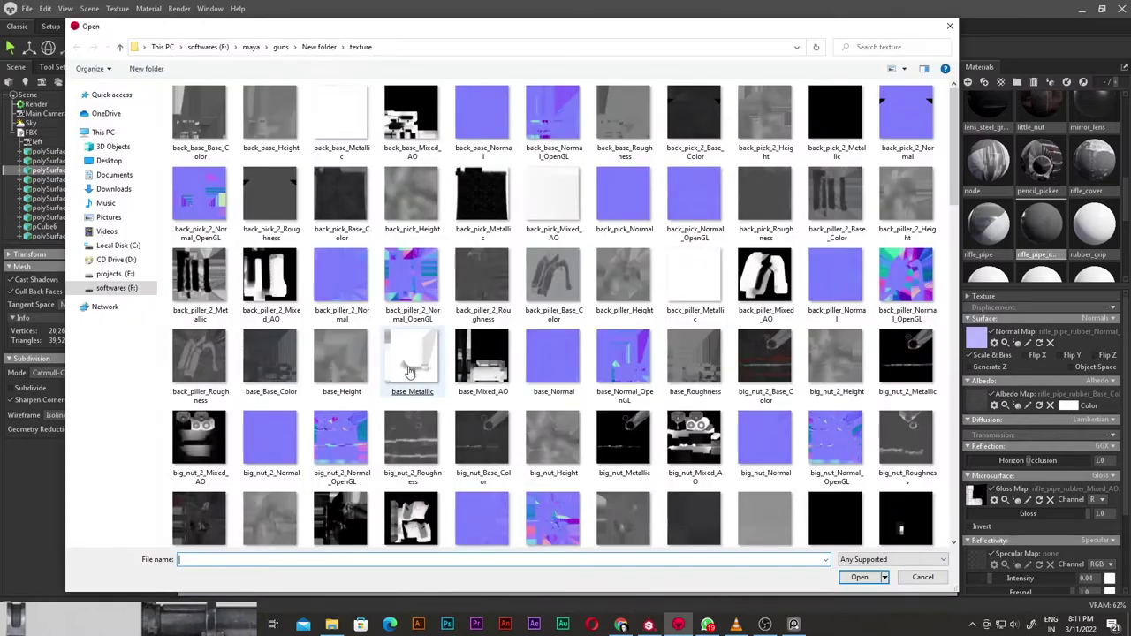
{"action": "scroll", "coordinate": [353, 283], "scroll_direction": "down", "scroll_amount": 5}
{"action": "double_click", "coordinate": [353, 286]}
- Orbit and zoom around the muzzle, then the whole rifle, to review the rubber texturing
{"action": "mouse_move", "coordinate": [352, 286]}
{"action": "left_mouse_down"}
{"action": "mouse_move", "coordinate": [800, 450]}
{"action": "mouse_move", "coordinate": [574, 437]}
{"action": "left_mouse_up"}
{"action": "left_click", "coordinate": [801, 450]}
{"action": "left_click_drag", "start_coordinate": [622, 519], "coordinate": [658, 497]}
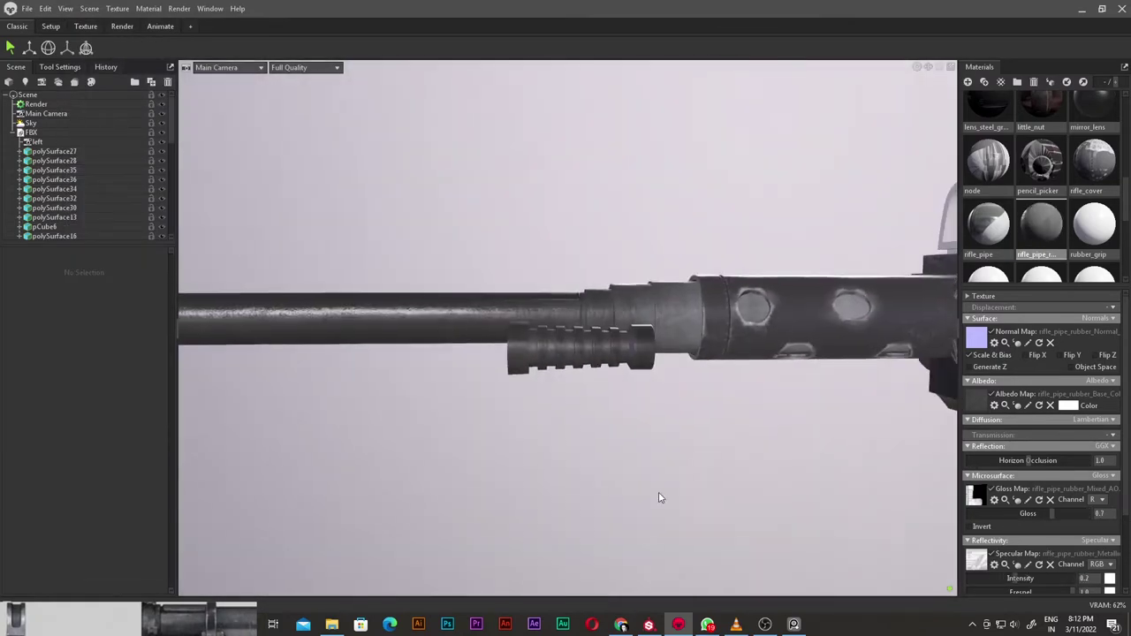
{"action": "scroll", "coordinate": [633, 389], "scroll_direction": "down", "scroll_amount": 5}
{"action": "left_click_drag", "start_coordinate": [633, 388], "coordinate": [705, 320]}
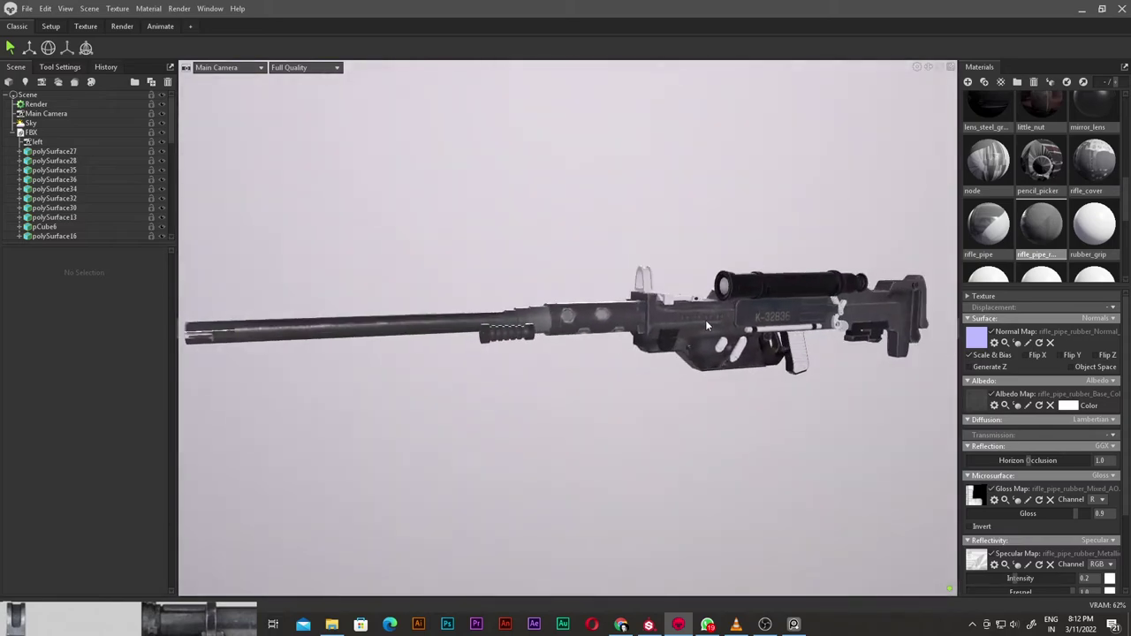
{"action": "scroll", "coordinate": [620, 322], "scroll_direction": "up", "scroll_amount": 5}
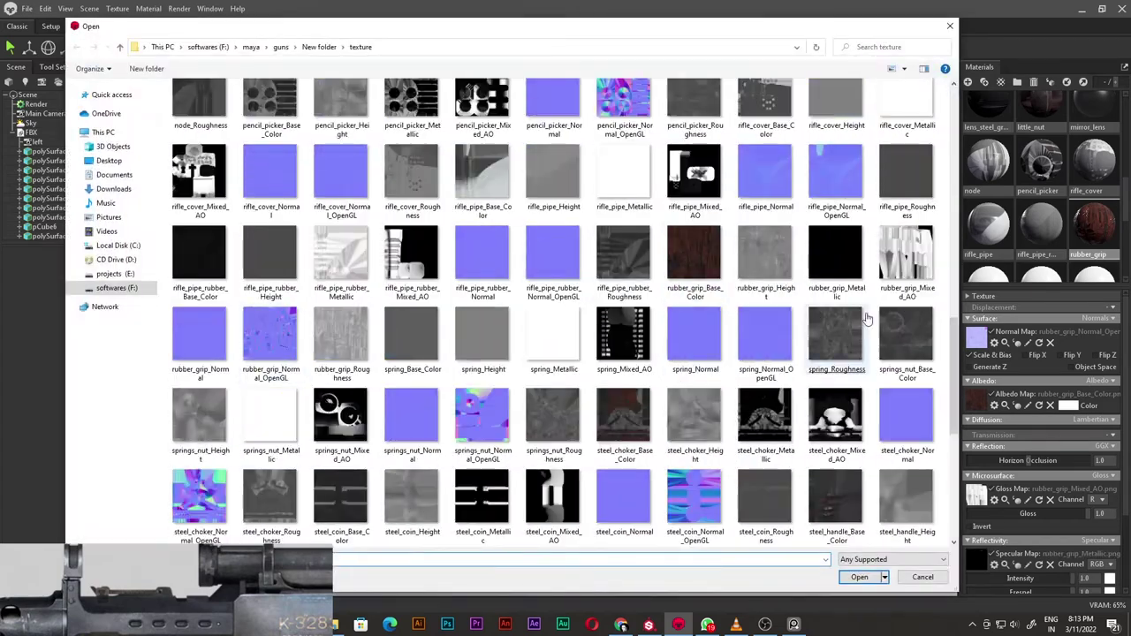
- Load spring_Normal_OpenGL, spring_Mixed_AO and spring_Metallic as the spring material's normal, gloss and specular maps
{"action": "left_click", "coordinate": [923, 577]}
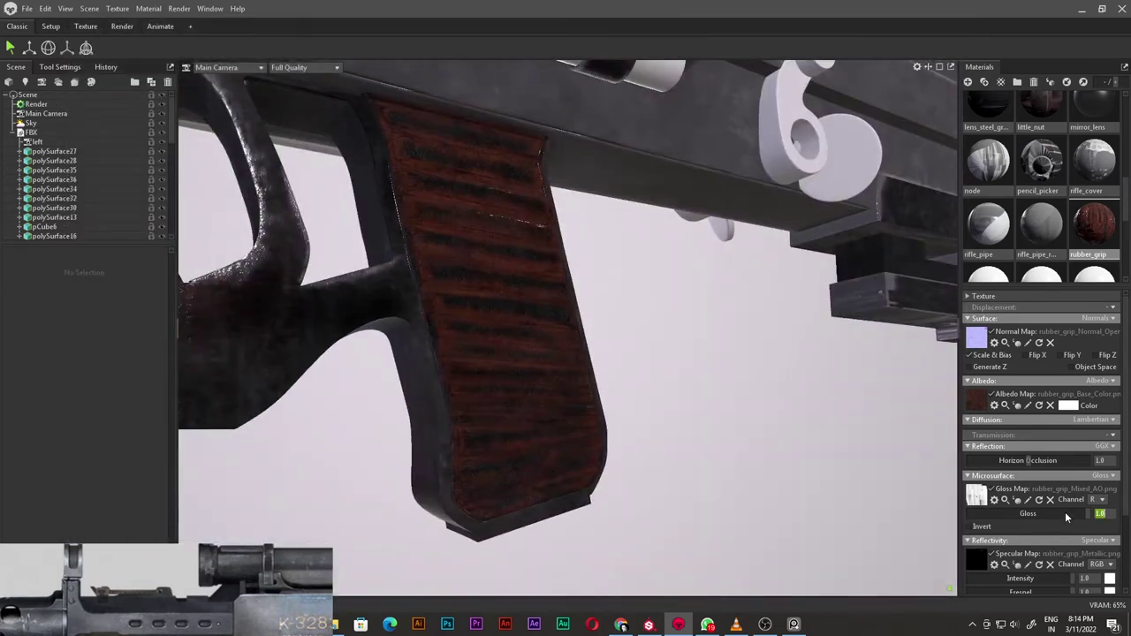
{"action": "scroll", "coordinate": [610, 423], "scroll_direction": "down", "scroll_amount": 5}
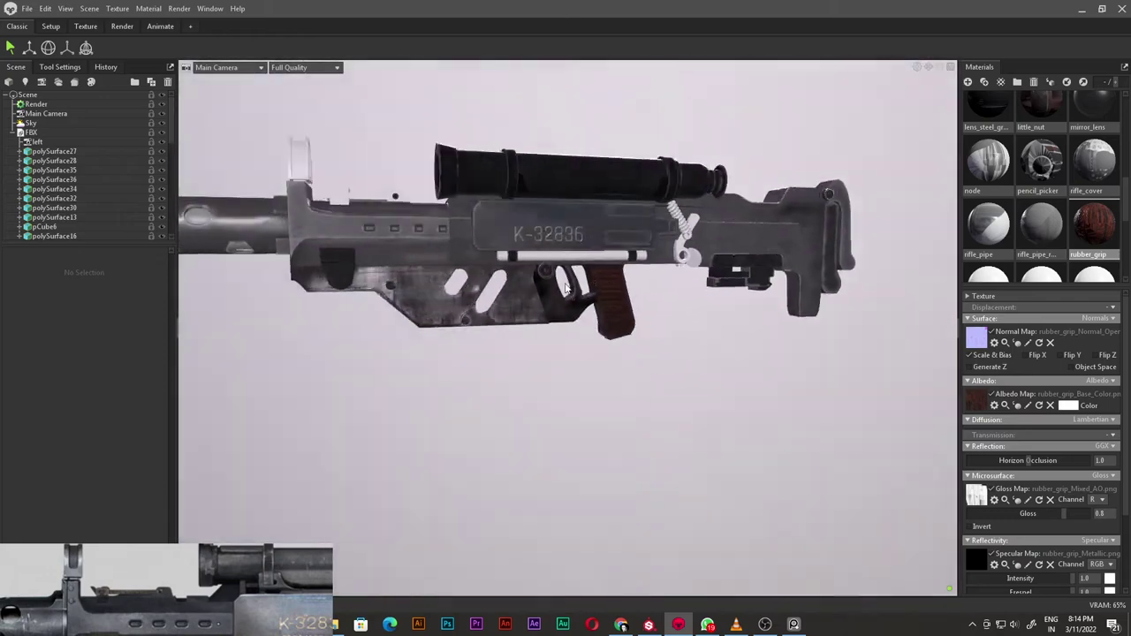
{"action": "scroll", "coordinate": [672, 313], "scroll_direction": "down", "scroll_amount": 5}
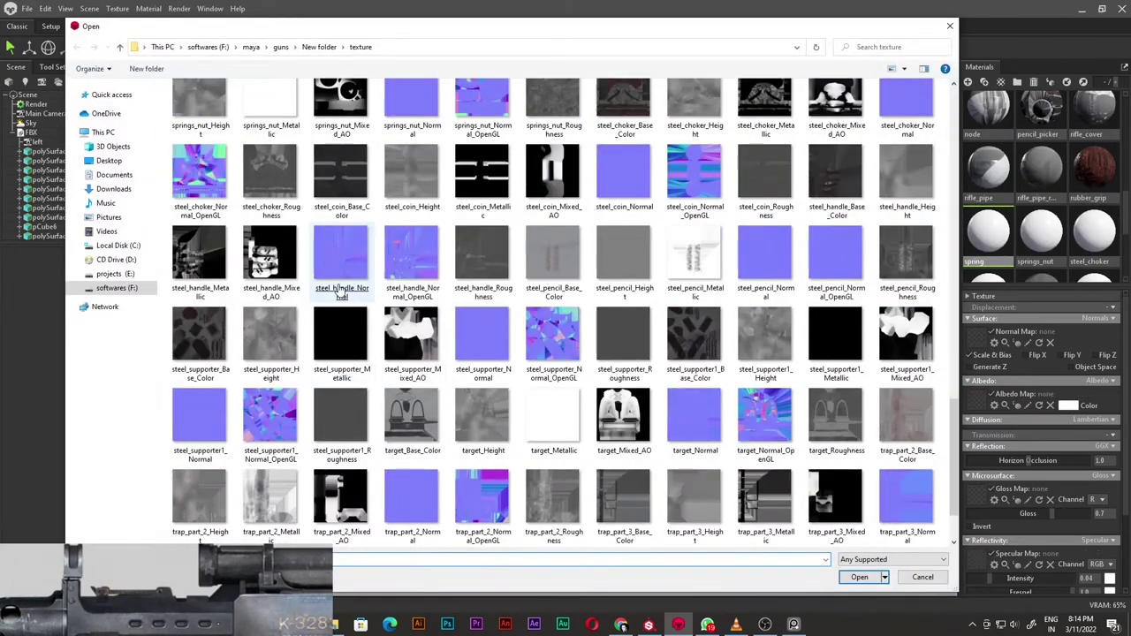
{"action": "scroll", "coordinate": [495, 475], "scroll_direction": "up", "scroll_amount": 3}
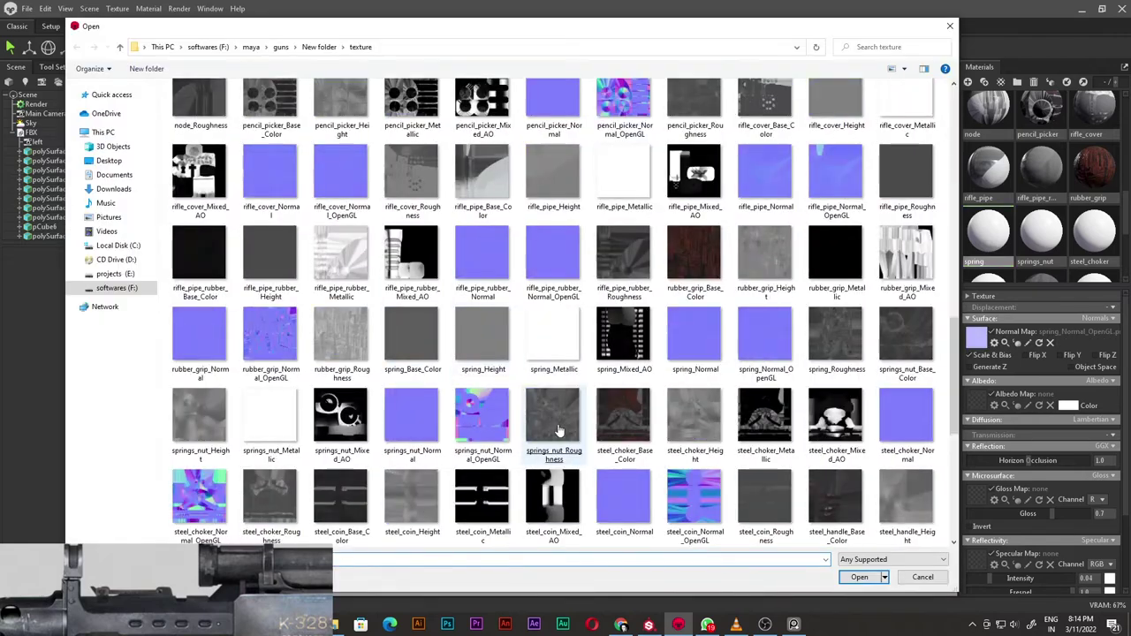
{"action": "double_click", "coordinate": [525, 354]}
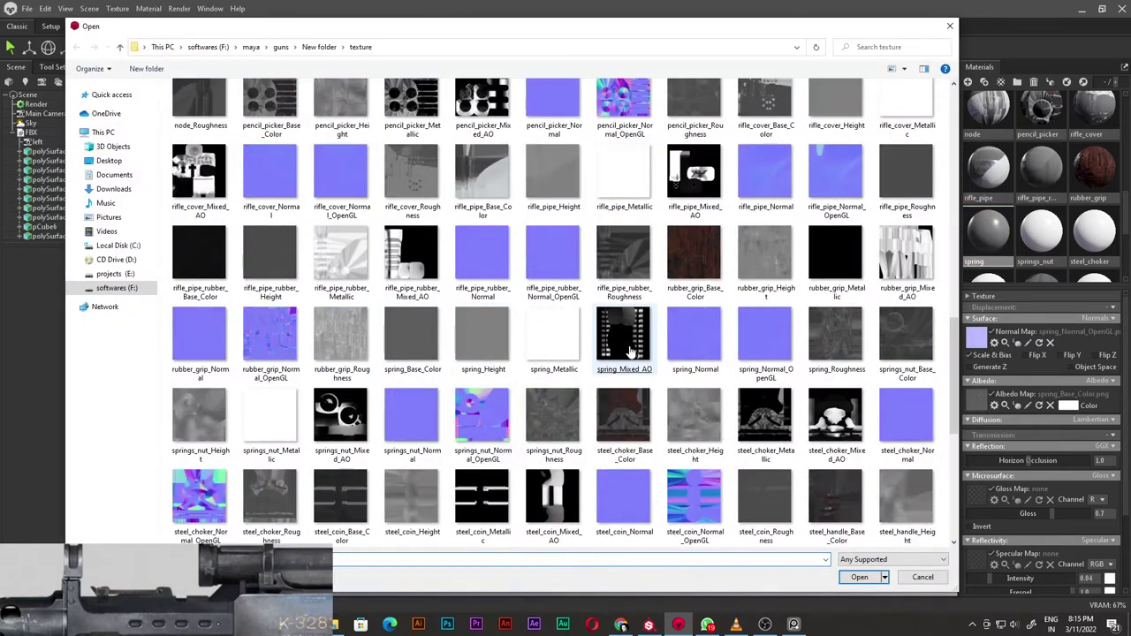
{"action": "double_click", "coordinate": [629, 352]}
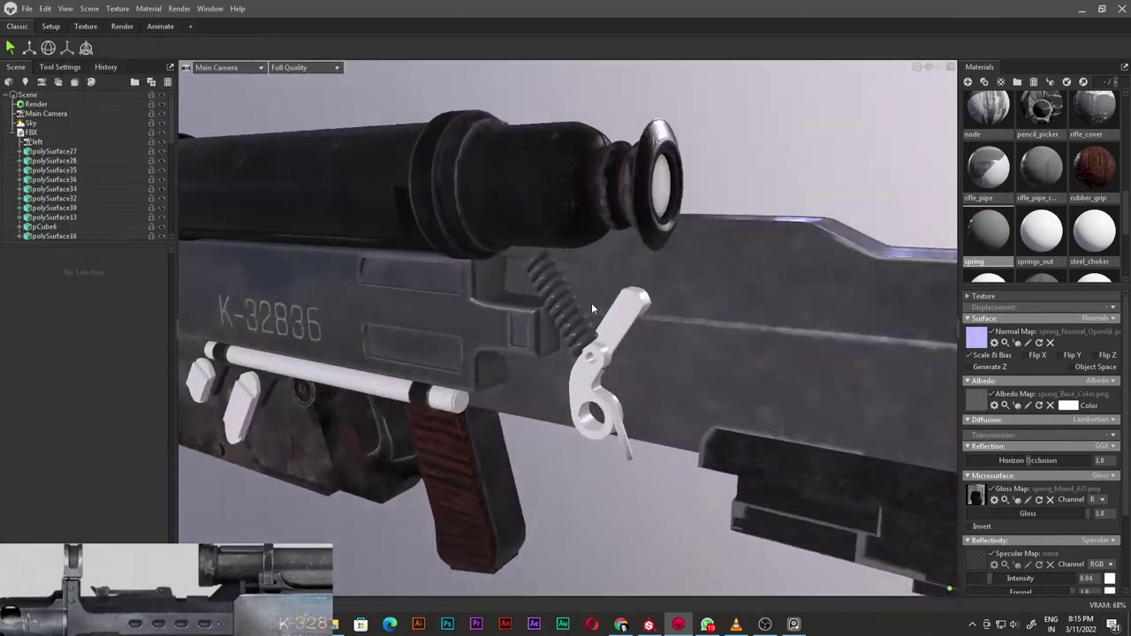
{"action": "double_click", "coordinate": [558, 340]}
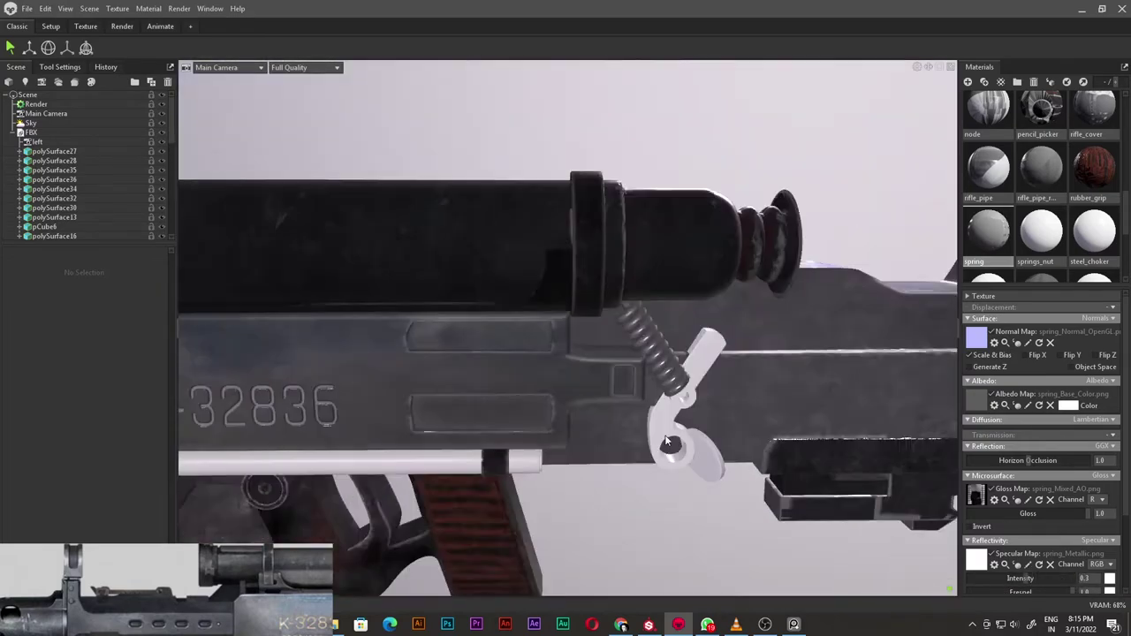
{"action": "left_click", "coordinate": [1041, 230]}
- Load springs_nut's Normal_OpenGL, Base_Color, Mixed_AO gloss and Metallic specular textures
{"action": "left_click", "coordinate": [976, 337]}
{"action": "scroll", "coordinate": [492, 358], "scroll_direction": "down", "scroll_amount": 4}
{"action": "double_click", "coordinate": [482, 415]}
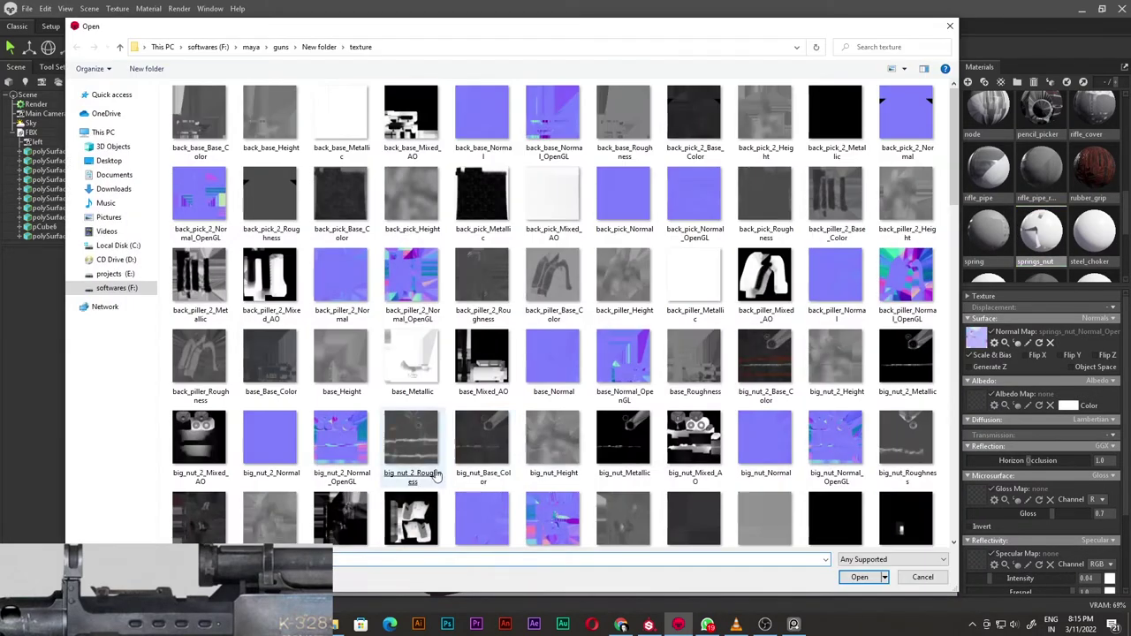
{"action": "double_click", "coordinate": [906, 345]}
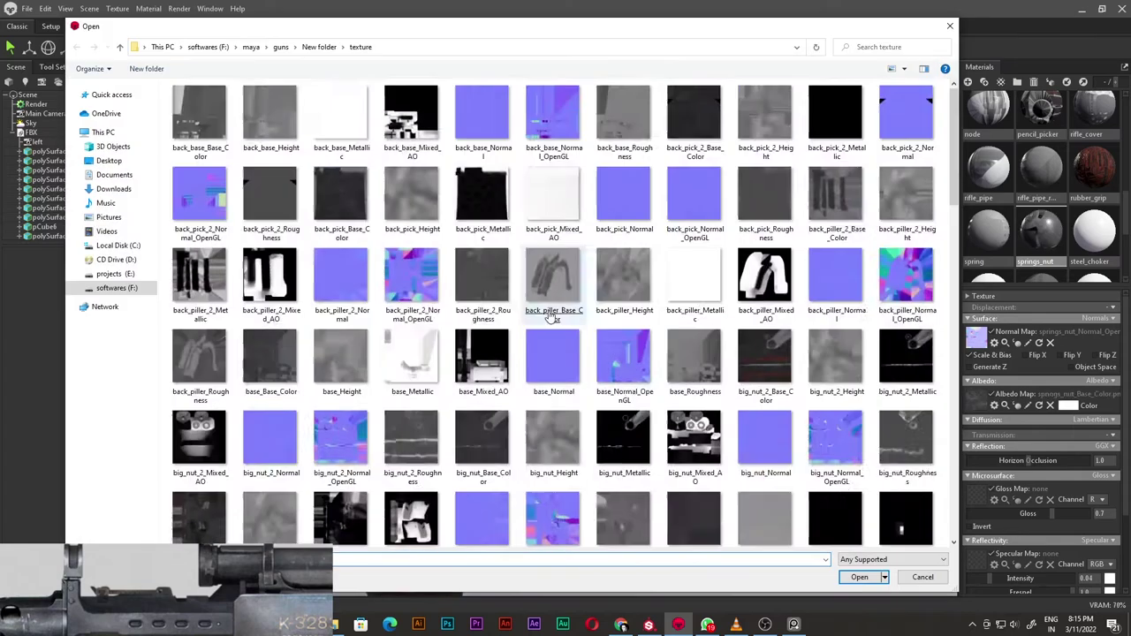
{"action": "scroll", "coordinate": [617, 358], "scroll_direction": "down", "scroll_amount": 4}
{"action": "scroll", "coordinate": [517, 368], "scroll_direction": "up", "scroll_amount": 3}
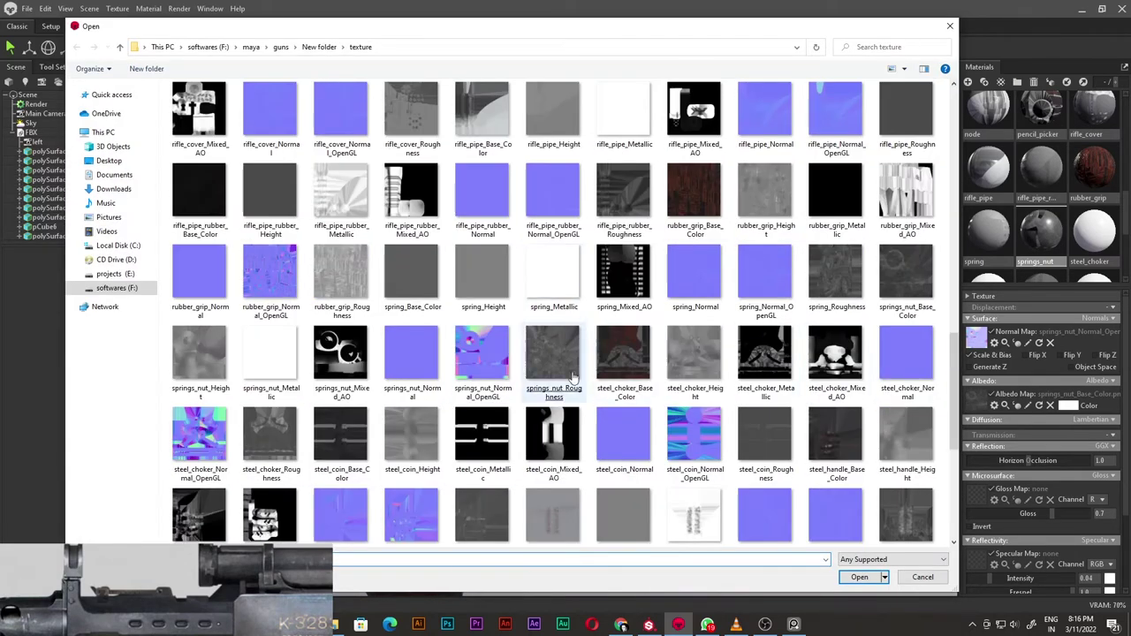
{"action": "double_click", "coordinate": [340, 353]}
{"action": "left_click", "coordinate": [975, 491]}
{"action": "scroll", "coordinate": [595, 340], "scroll_direction": "down", "scroll_amount": 5}
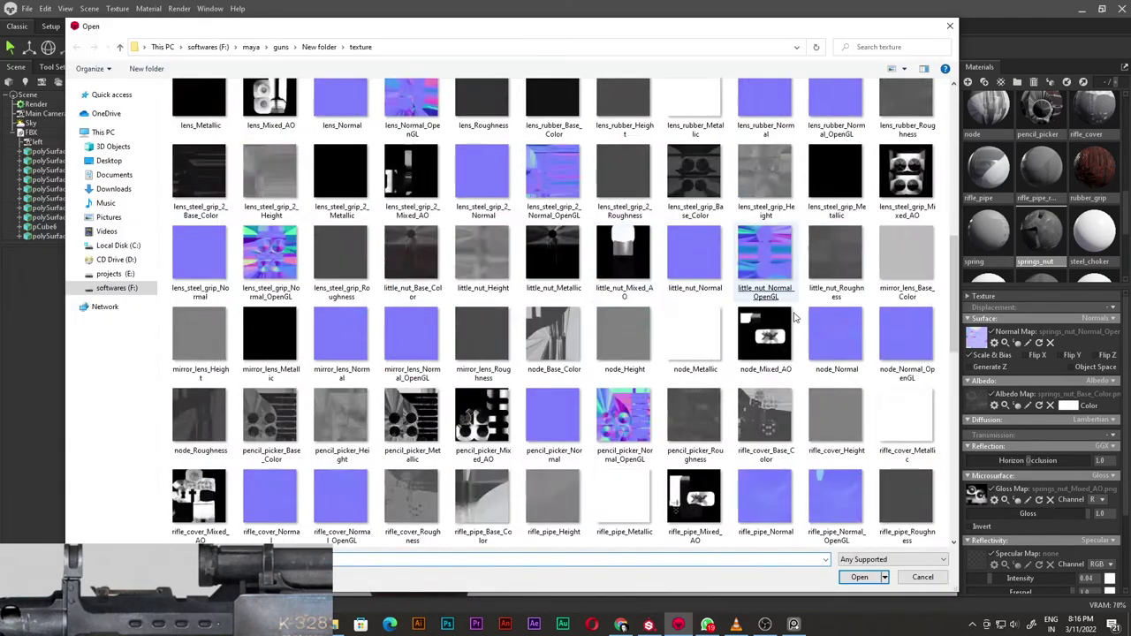
{"action": "scroll", "coordinate": [595, 340], "scroll_direction": "down", "scroll_amount": 5}
{"action": "scroll", "coordinate": [566, 335], "scroll_direction": "up", "scroll_amount": 3}
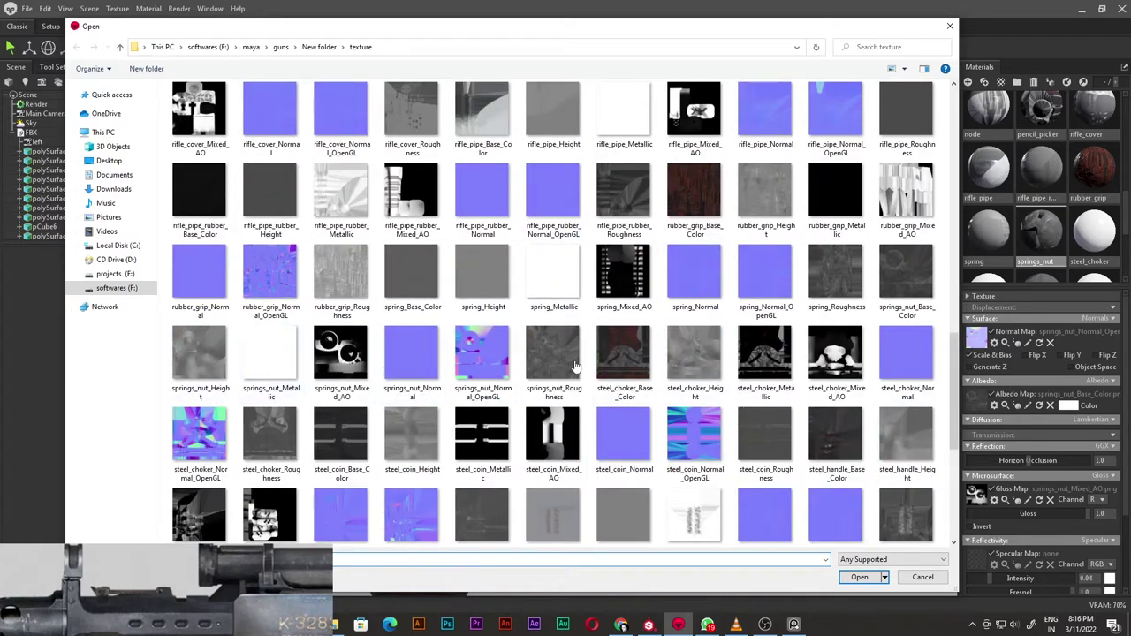
{"action": "double_click", "coordinate": [267, 380]}
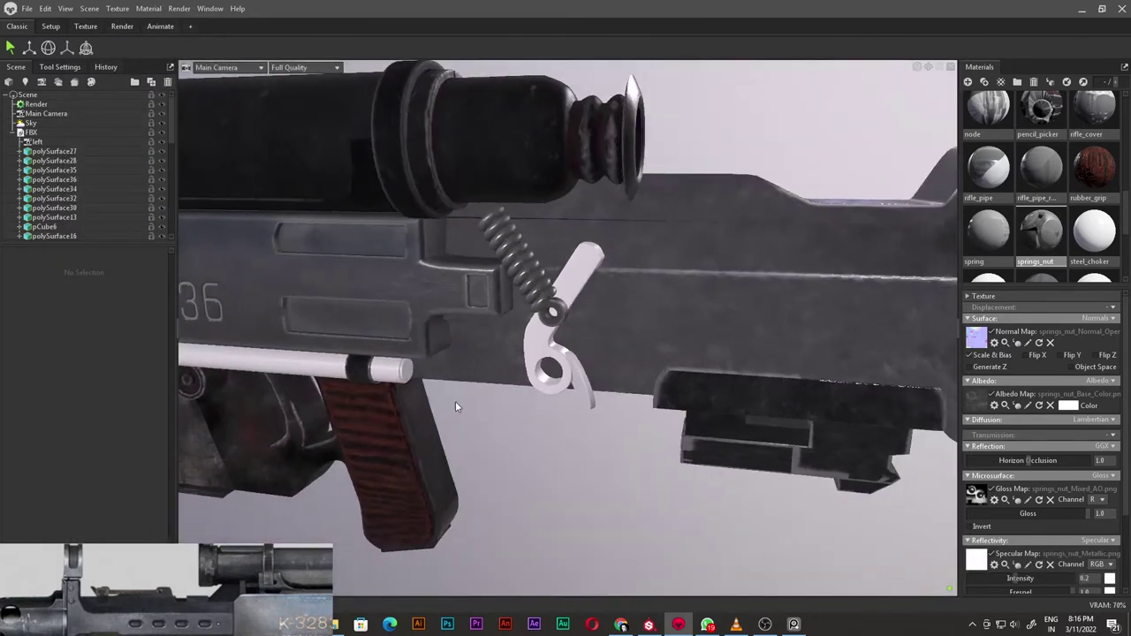
- Give steel_choker its Normal_OpenGL normal map and Base_Color albedo map
{"action": "left_click", "coordinate": [1094, 237]}
{"action": "left_click", "coordinate": [979, 338]}
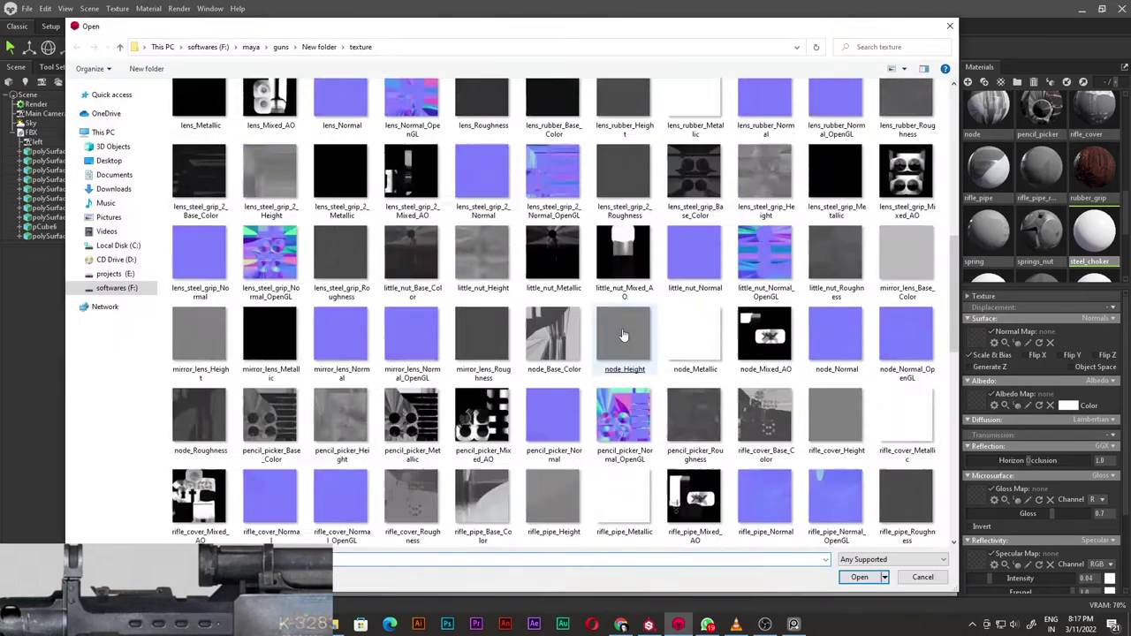
{"action": "double_click", "coordinate": [199, 177]}
{"action": "left_click", "coordinate": [979, 404]}
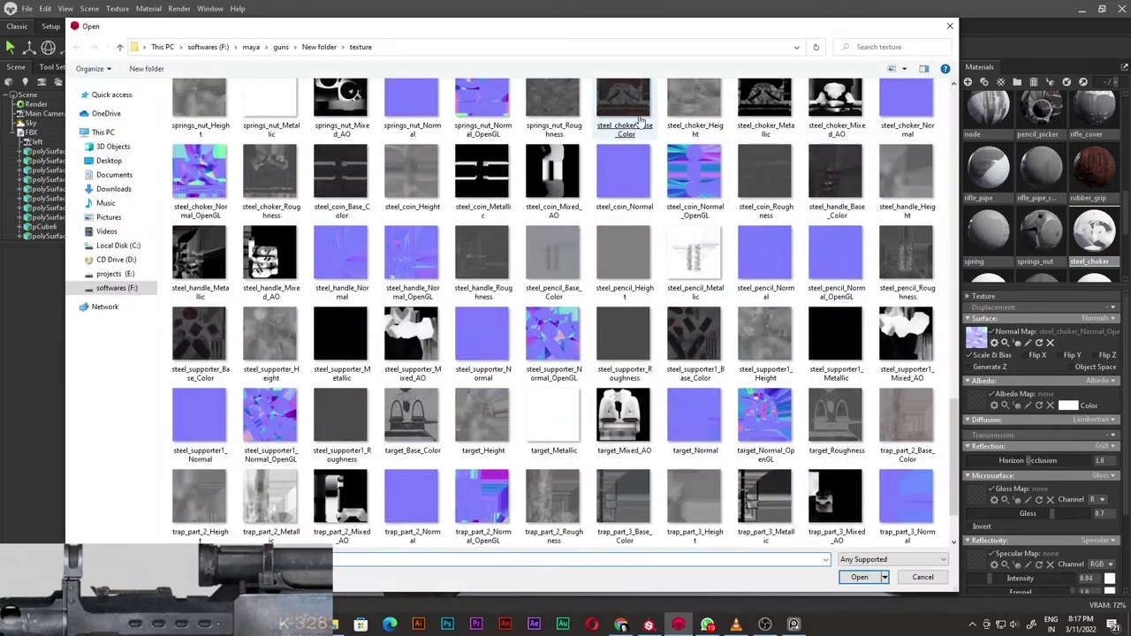
{"action": "double_click", "coordinate": [624, 102]}
{"action": "left_click", "coordinate": [976, 494]}
- Add steel_choker_Mixed_AO as gloss and steel_choker_Metallic as specular, then orbit the rifle
{"action": "scroll", "coordinate": [557, 310], "scroll_direction": "down", "scroll_amount": 5}
{"action": "scroll", "coordinate": [557, 309], "scroll_direction": "down", "scroll_amount": 5}
{"action": "double_click", "coordinate": [916, 455]}
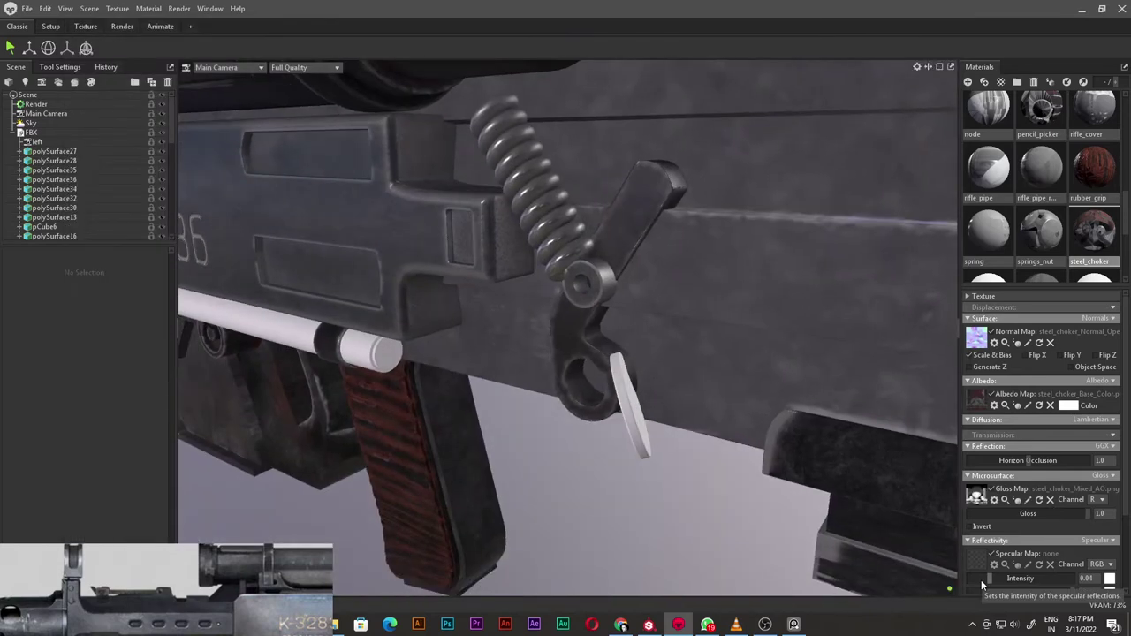
{"action": "left_click", "coordinate": [976, 558]}
{"action": "scroll", "coordinate": [607, 457], "scroll_direction": "down", "scroll_amount": 5}
{"action": "scroll", "coordinate": [606, 456], "scroll_direction": "down", "scroll_amount": 3}
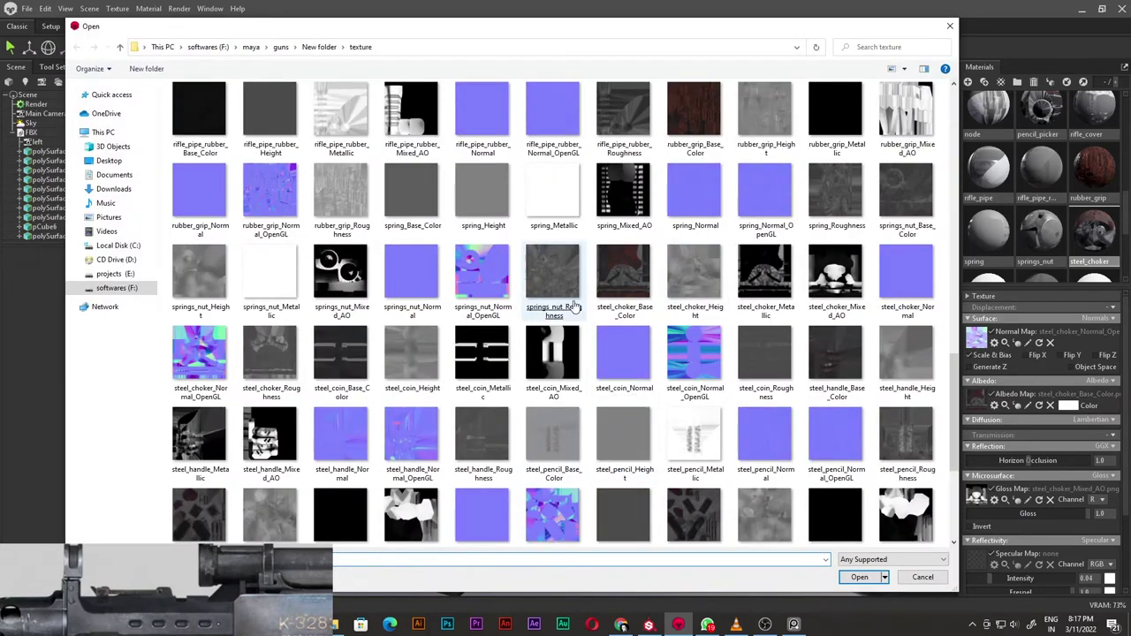
{"action": "double_click", "coordinate": [764, 274]}
{"action": "mouse_move", "coordinate": [641, 466]}
{"action": "left_mouse_down"}
{"action": "mouse_move", "coordinate": [699, 376]}
{"action": "mouse_move", "coordinate": [732, 293]}
{"action": "left_mouse_up"}
{"action": "scroll", "coordinate": [724, 380], "scroll_direction": "down", "scroll_amount": 5}
{"action": "scroll", "coordinate": [732, 300], "scroll_direction": "down", "scroll_amount": 3}
- Load steel_coin_Normal_OpenGL plus steel_coin's gloss and specular textures into the steel_coin material
{"action": "scroll", "coordinate": [751, 307], "scroll_direction": "down", "scroll_amount": 3}
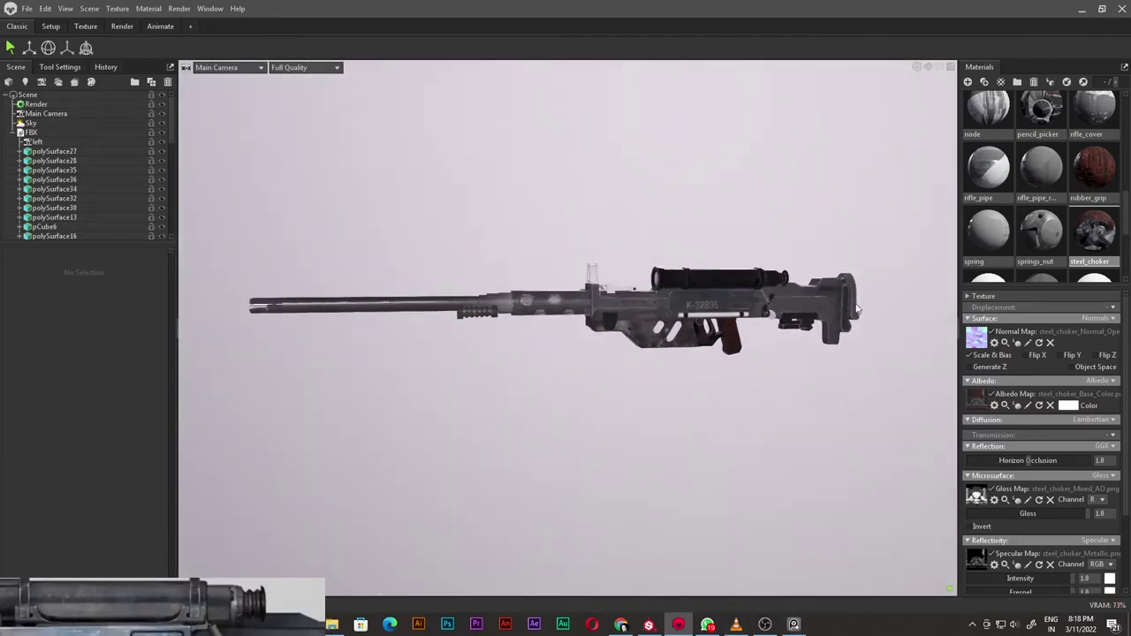
{"action": "scroll", "coordinate": [994, 213], "scroll_direction": "down", "scroll_amount": 2}
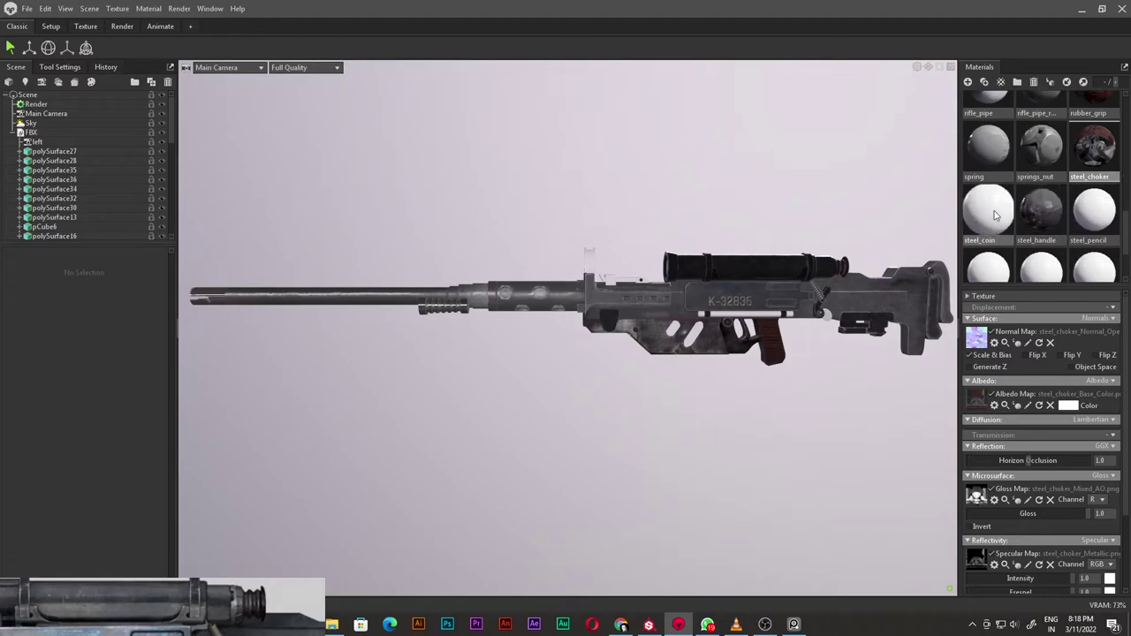
{"action": "left_click", "coordinate": [1031, 392]}
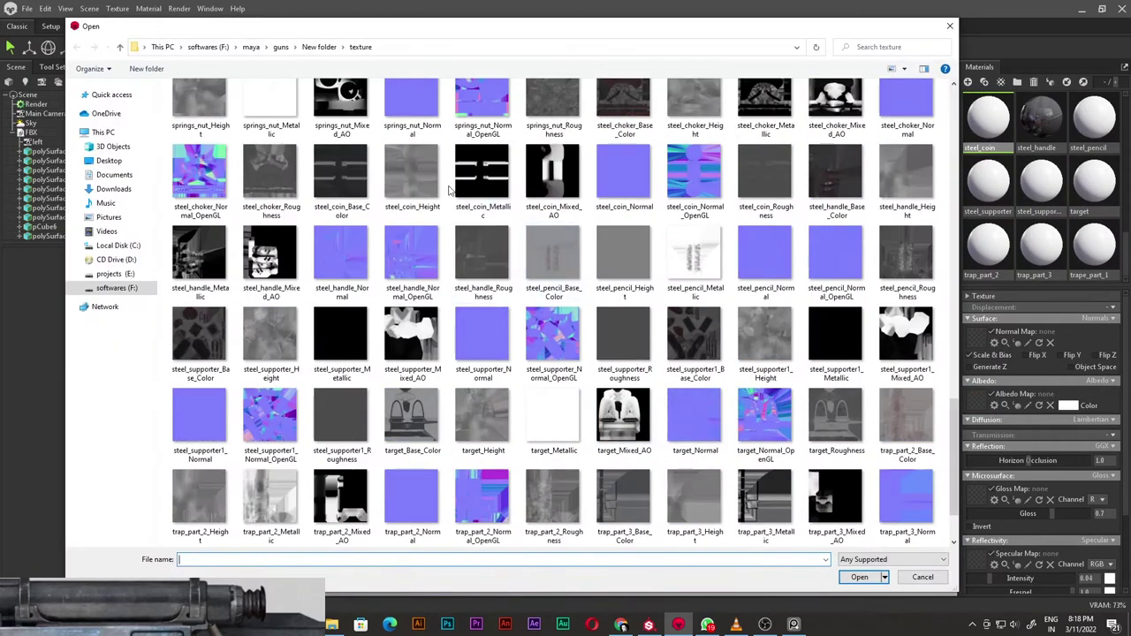
{"action": "key", "text": "Return"}
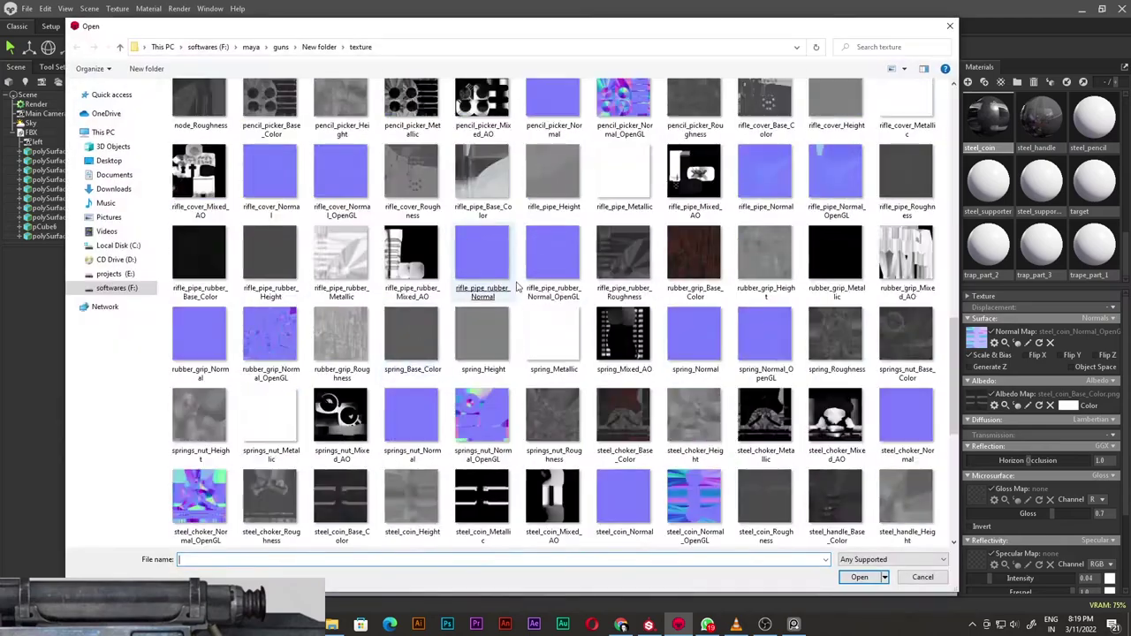
{"action": "double_click", "coordinate": [555, 172]}
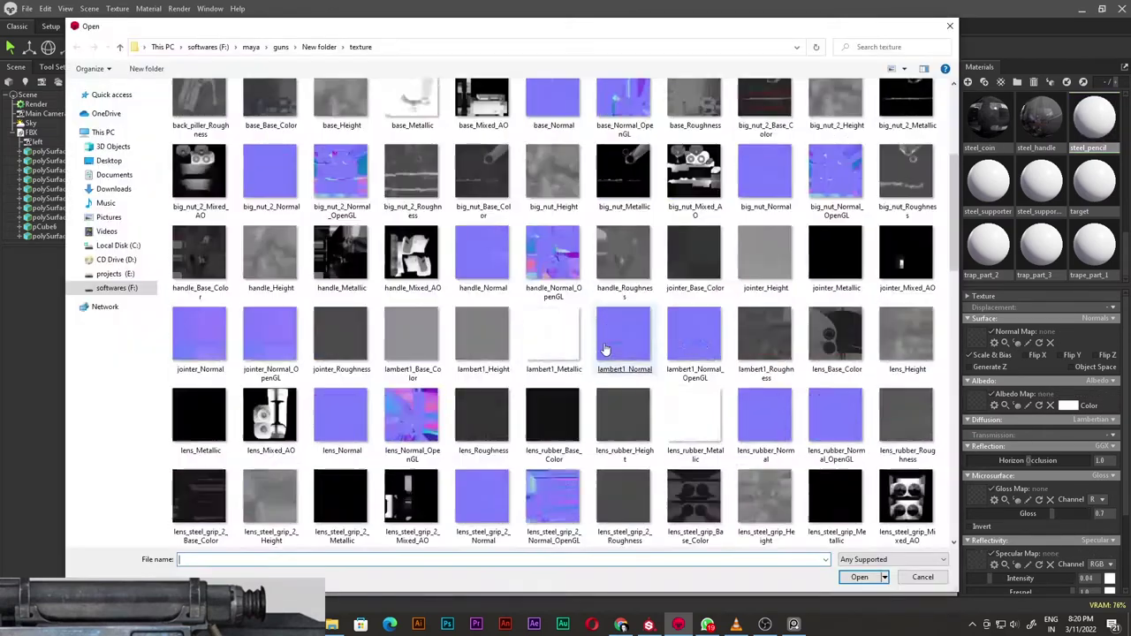
{"action": "scroll", "coordinate": [557, 293], "scroll_direction": "down", "scroll_amount": 5}
{"action": "scroll", "coordinate": [754, 191], "scroll_direction": "down", "scroll_amount": 5}
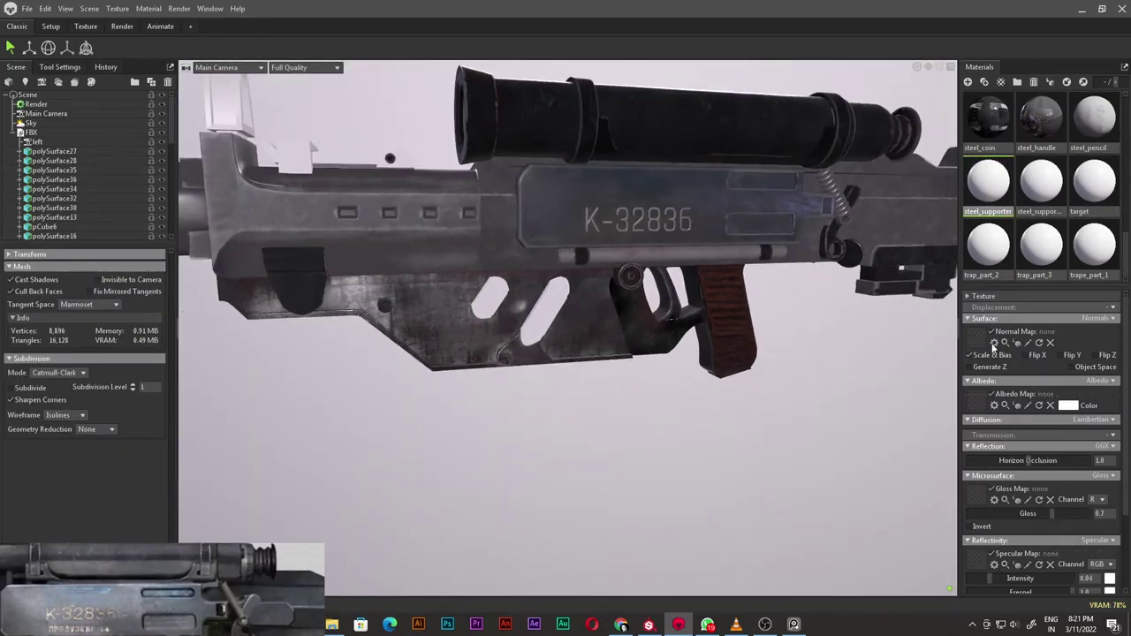
- Load the steel_supporter and steel_supporter1 Mixed_AO gloss maps and steel_supporter1_Metallic specular map
{"action": "left_click", "coordinate": [993, 345]}
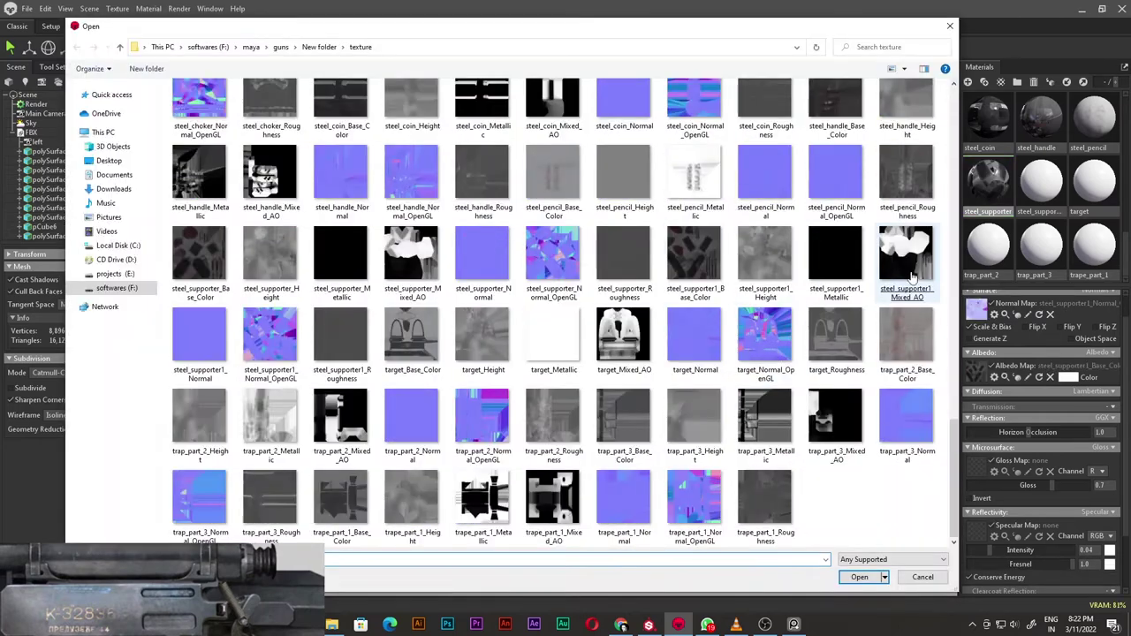
{"action": "double_click", "coordinate": [904, 257]}
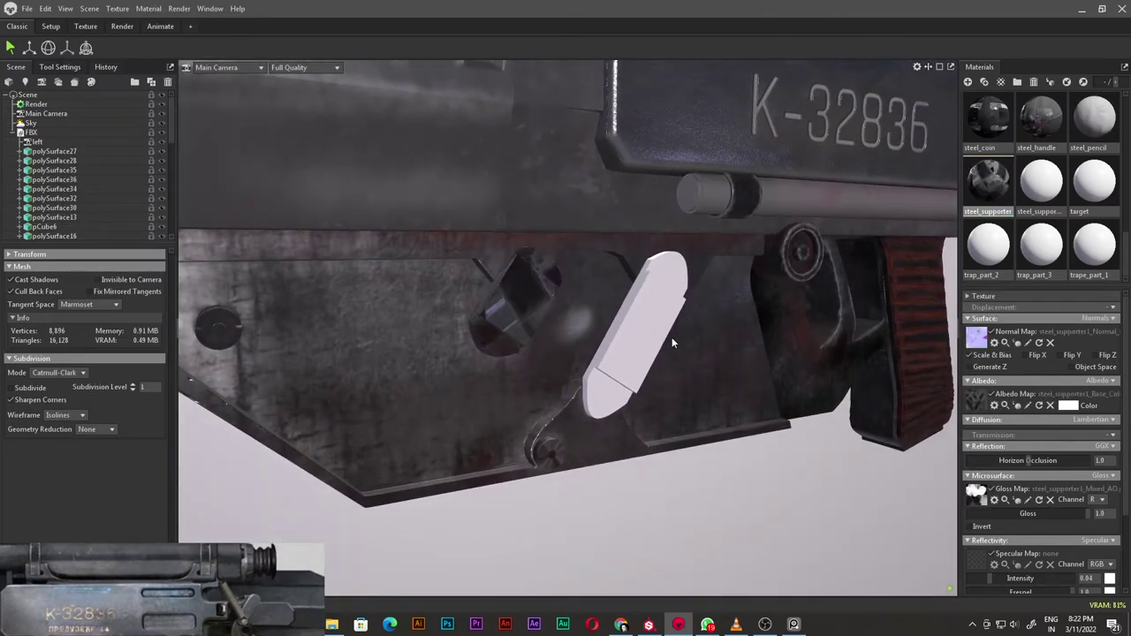
{"action": "left_click", "coordinate": [990, 321]}
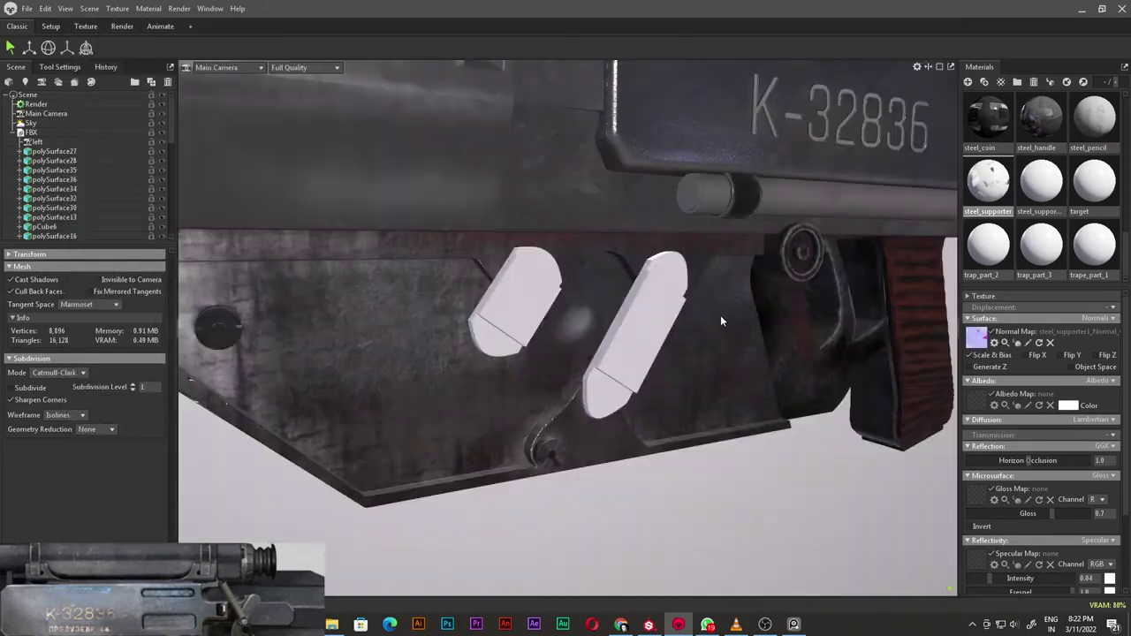
{"action": "scroll", "coordinate": [441, 427], "scroll_direction": "down", "scroll_amount": 5}
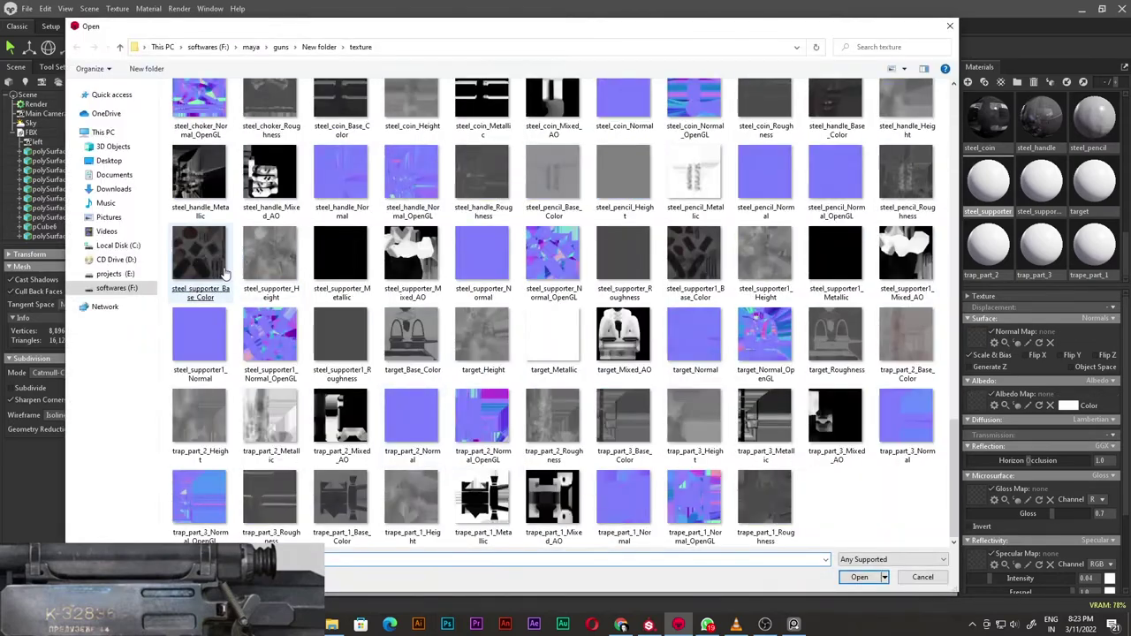
{"action": "double_click", "coordinate": [419, 269]}
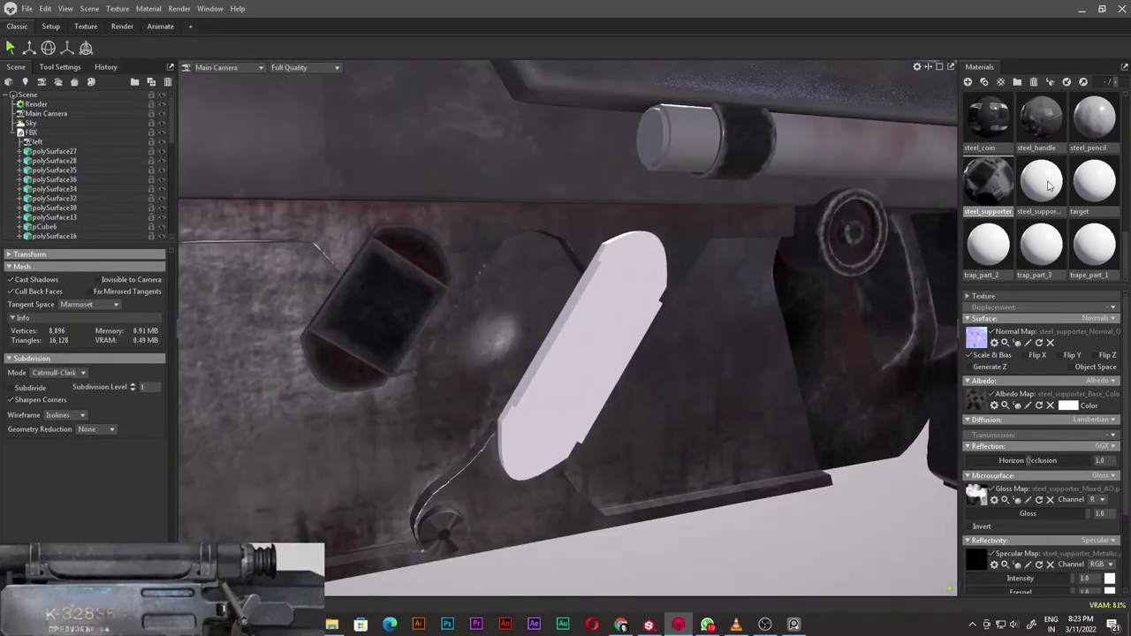
{"action": "scroll", "coordinate": [460, 395], "scroll_direction": "down", "scroll_amount": 5}
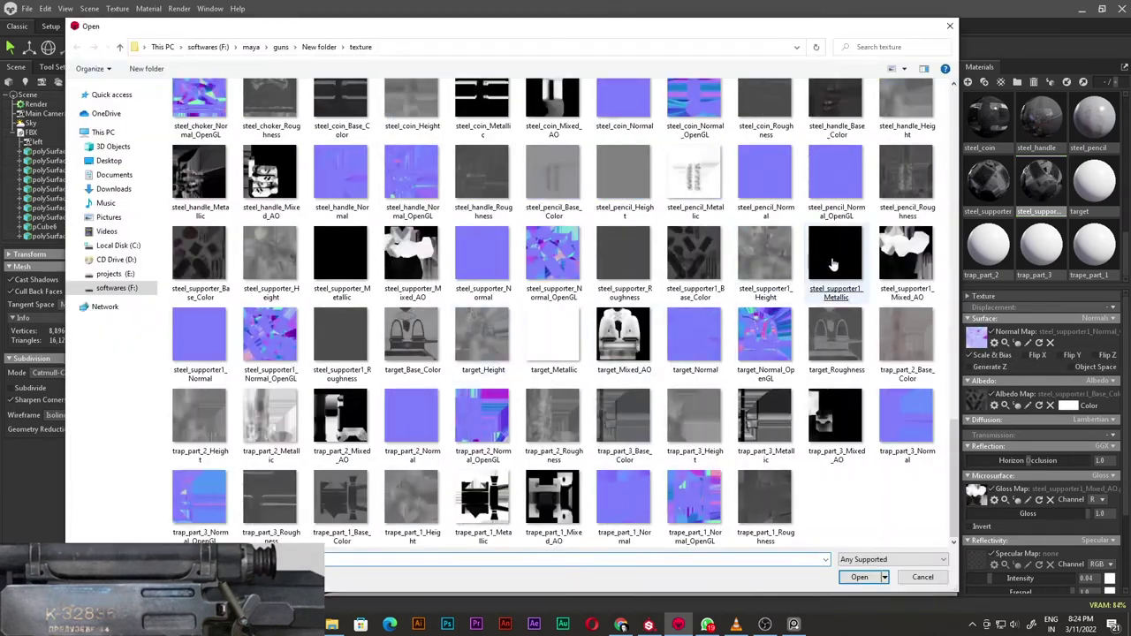
{"action": "double_click", "coordinate": [832, 263]}
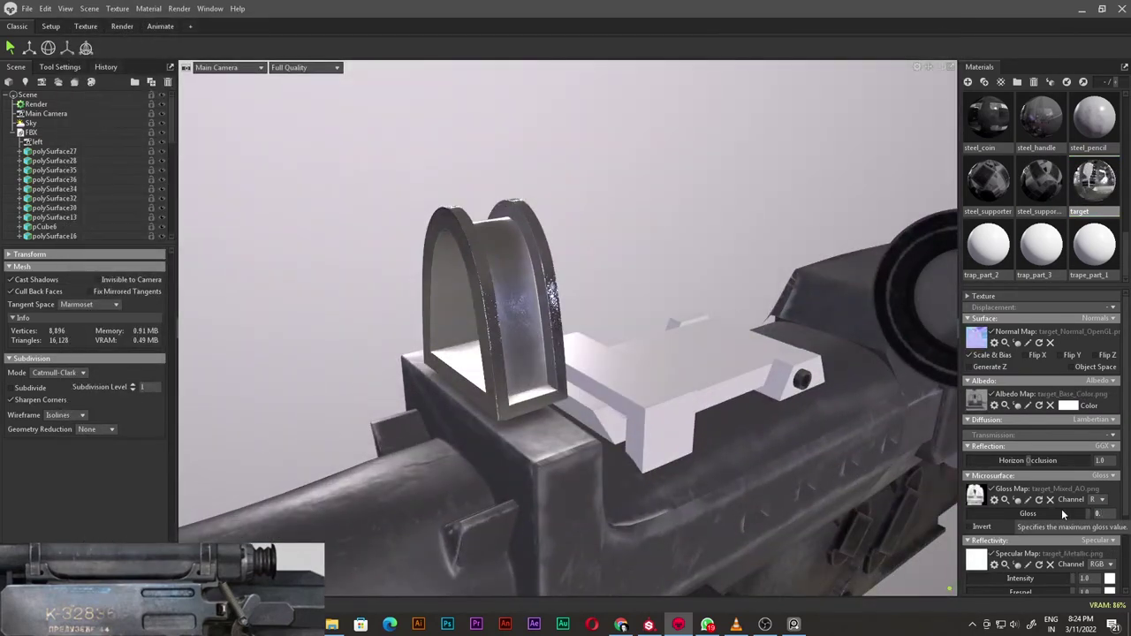
- Set the target material's gloss to 0.8 and specular intensity to 0.2
{"action": "type", "text": "8"}
{"action": "key", "text": "Return"}
{"action": "left_click", "coordinate": [1058, 575]}
{"action": "type", "text": "0.2"}
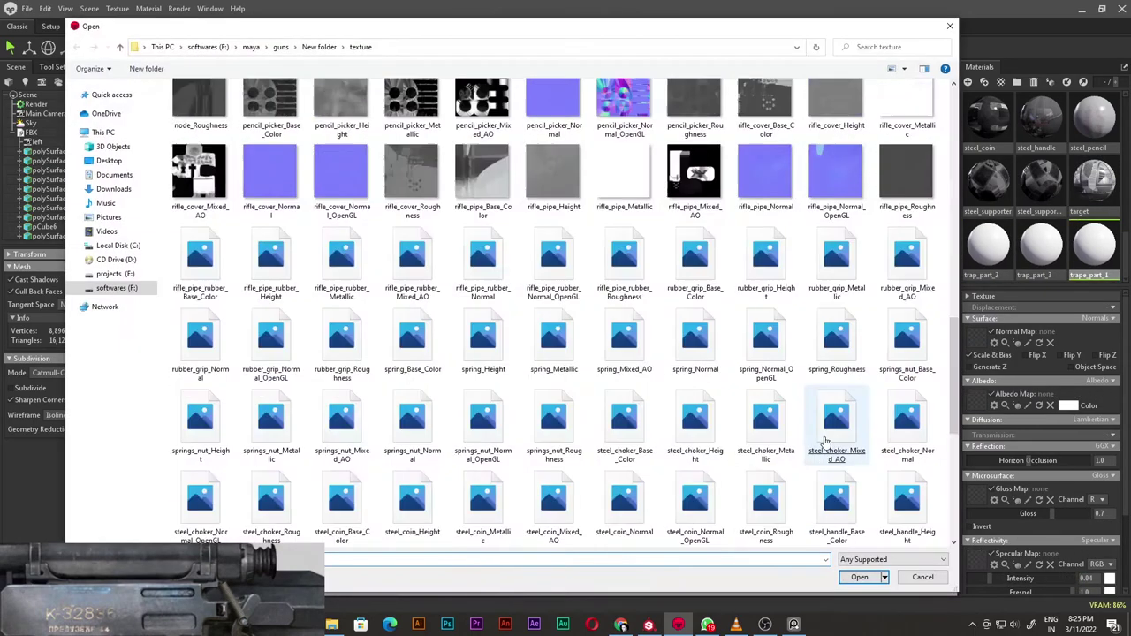
- Apply trap_part_3_Normal_OpenGL as trap_part_3's normal map and orbit in closer
{"action": "scroll", "coordinate": [826, 442], "scroll_direction": "down", "scroll_amount": 5}
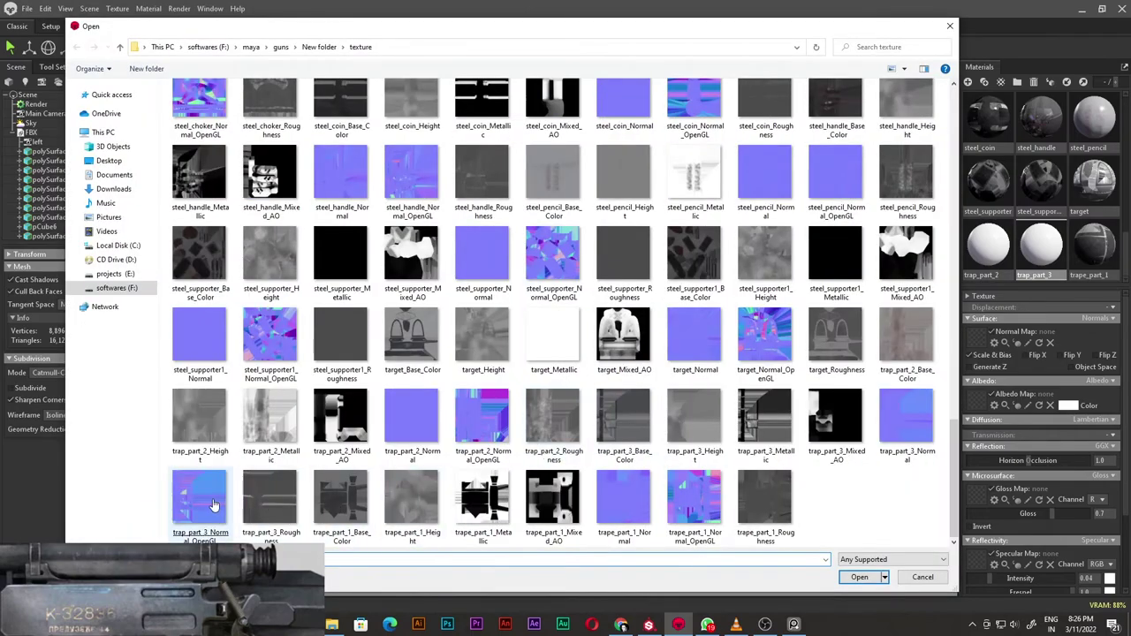
{"action": "double_click", "coordinate": [213, 505]}
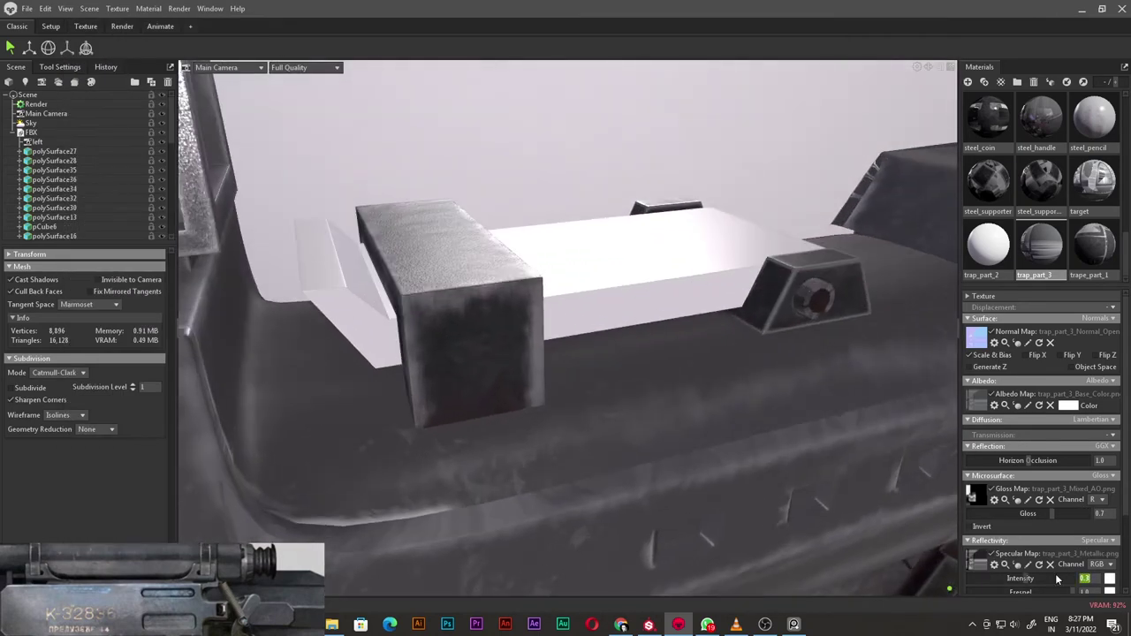
{"action": "left_click_drag", "start_coordinate": [675, 384], "coordinate": [884, 237]}
- Give trap_part_2 its Normal_OpenGL, Base_Color, Mixed_AO gloss and Metallic specular maps
{"action": "left_click", "coordinate": [988, 246]}
{"action": "left_click", "coordinate": [976, 399]}
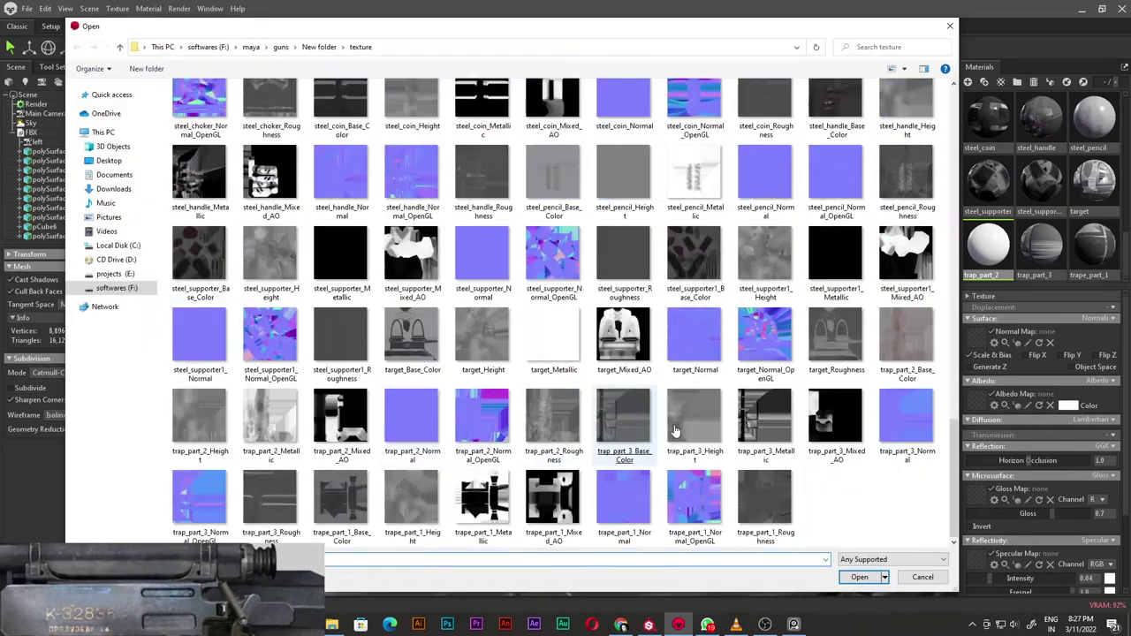
{"action": "double_click", "coordinate": [482, 415]}
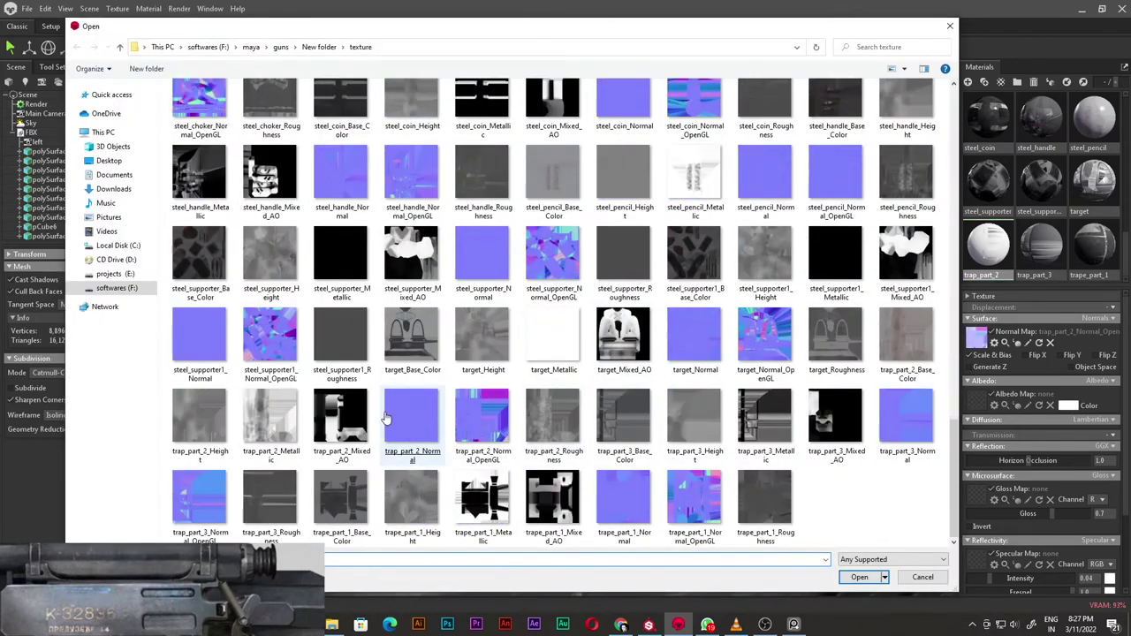
{"action": "double_click", "coordinate": [902, 336]}
{"action": "left_click", "coordinate": [976, 494]}
{"action": "double_click", "coordinate": [340, 415]}
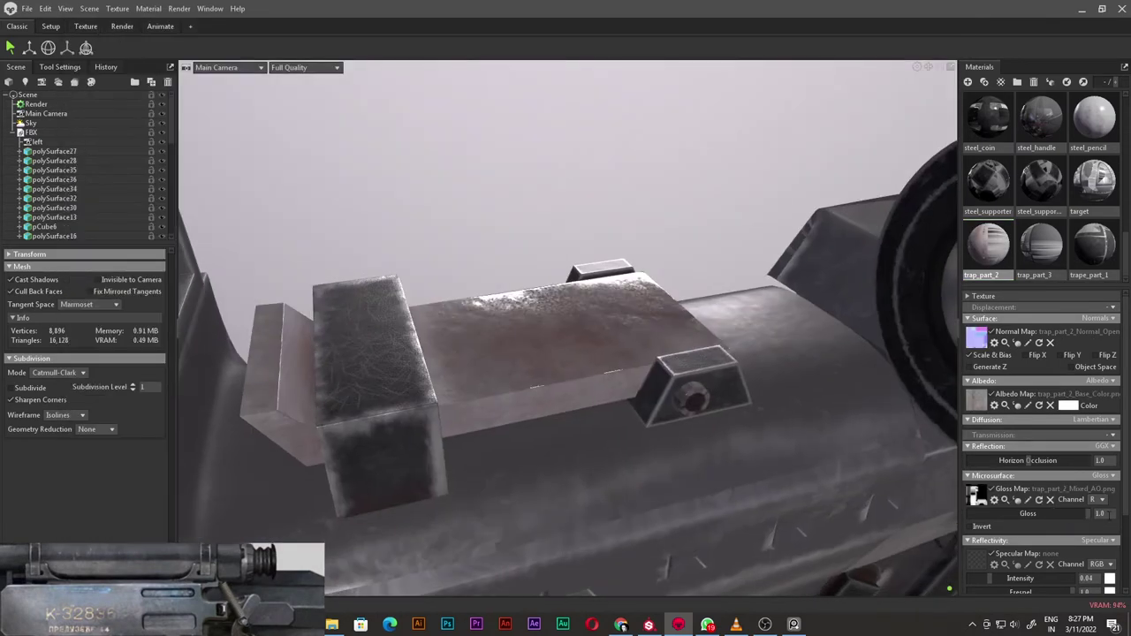
{"action": "scroll", "coordinate": [1060, 442], "scroll_direction": "down", "scroll_amount": 1}
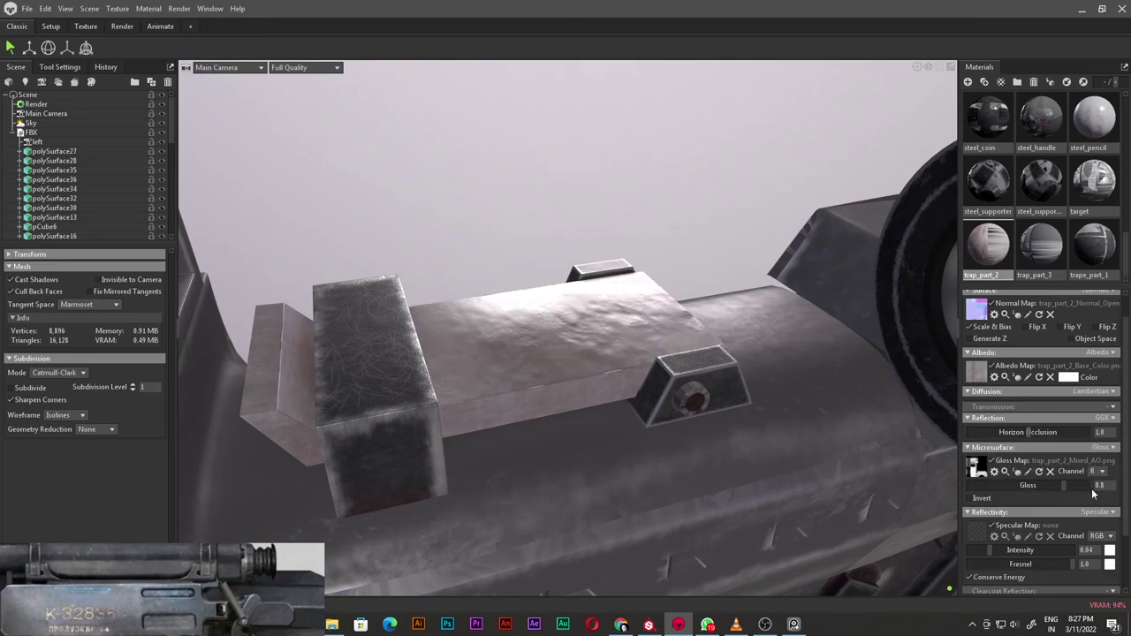
{"action": "left_click", "coordinate": [972, 527]}
{"action": "double_click", "coordinate": [276, 413]}
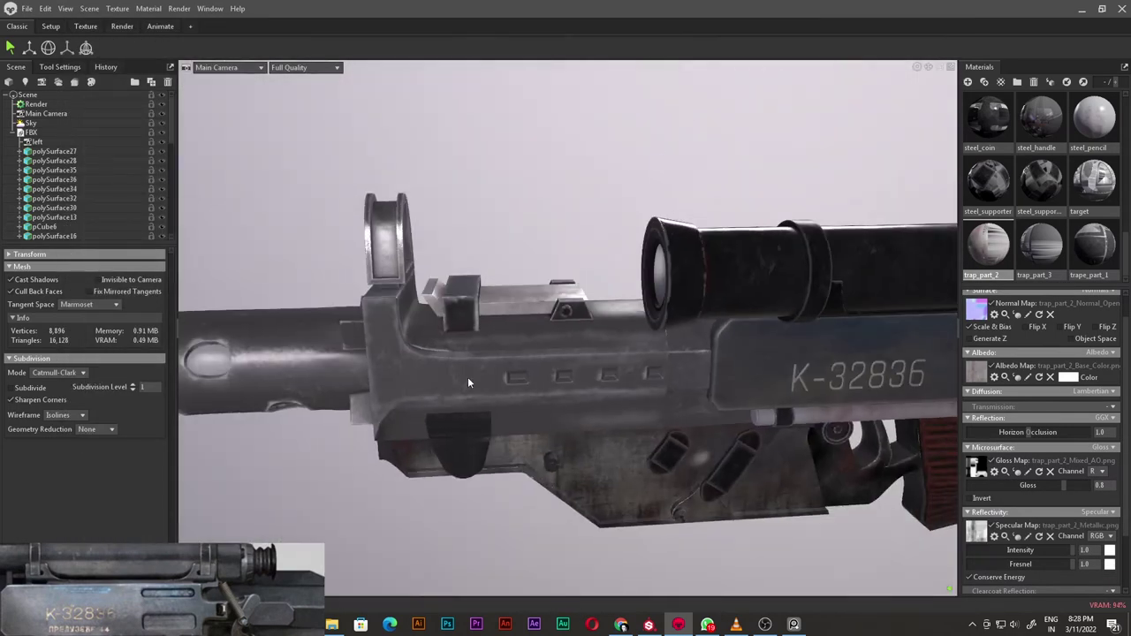
- Zoom out and pan to recentre and review the whole fully textured rifle
{"action": "scroll", "coordinate": [654, 368], "scroll_direction": "down", "scroll_amount": 5}
{"action": "left_click_drag", "start_coordinate": [601, 362], "coordinate": [654, 368]}
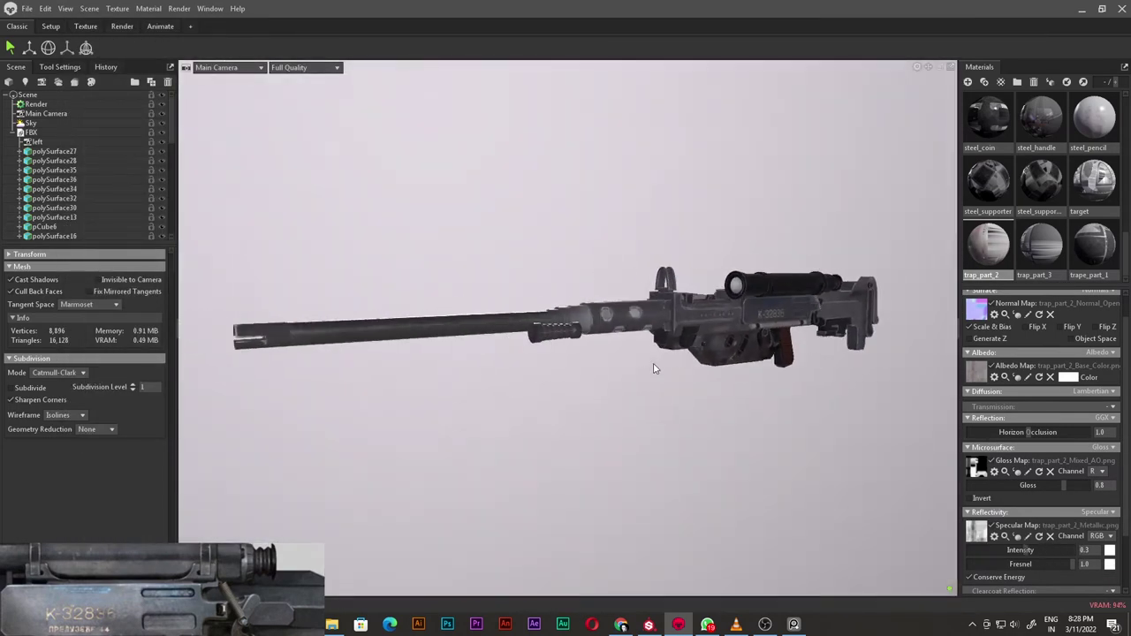
{"action": "scroll", "coordinate": [618, 352], "scroll_direction": "up", "scroll_amount": 2}
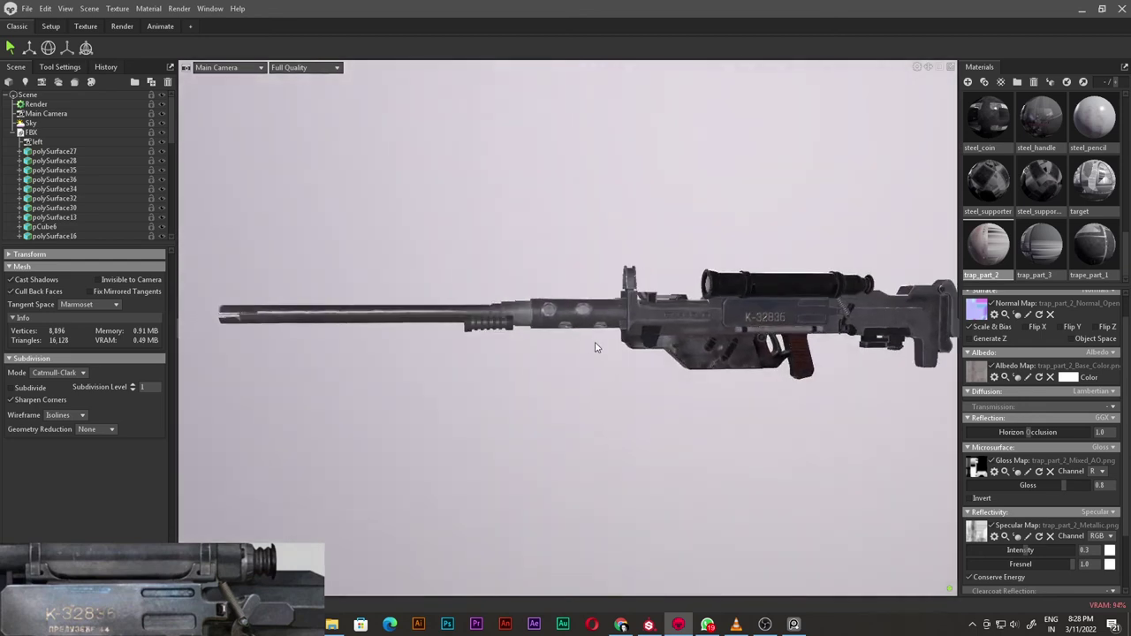
{"action": "middle_click_drag", "start_coordinate": [596, 347], "coordinate": [569, 338]}
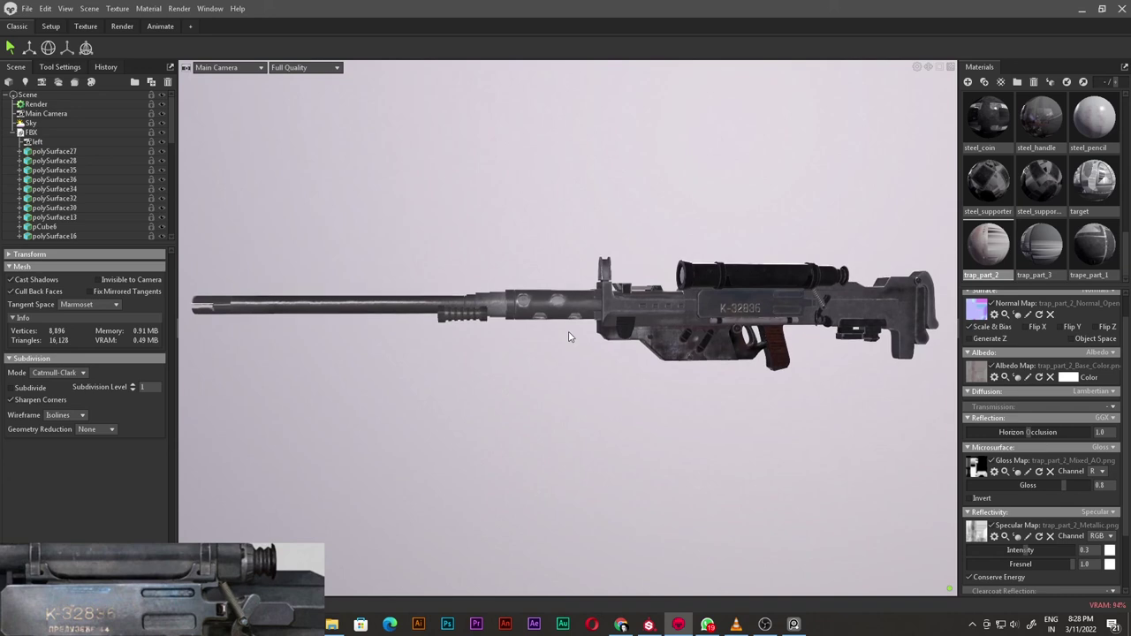